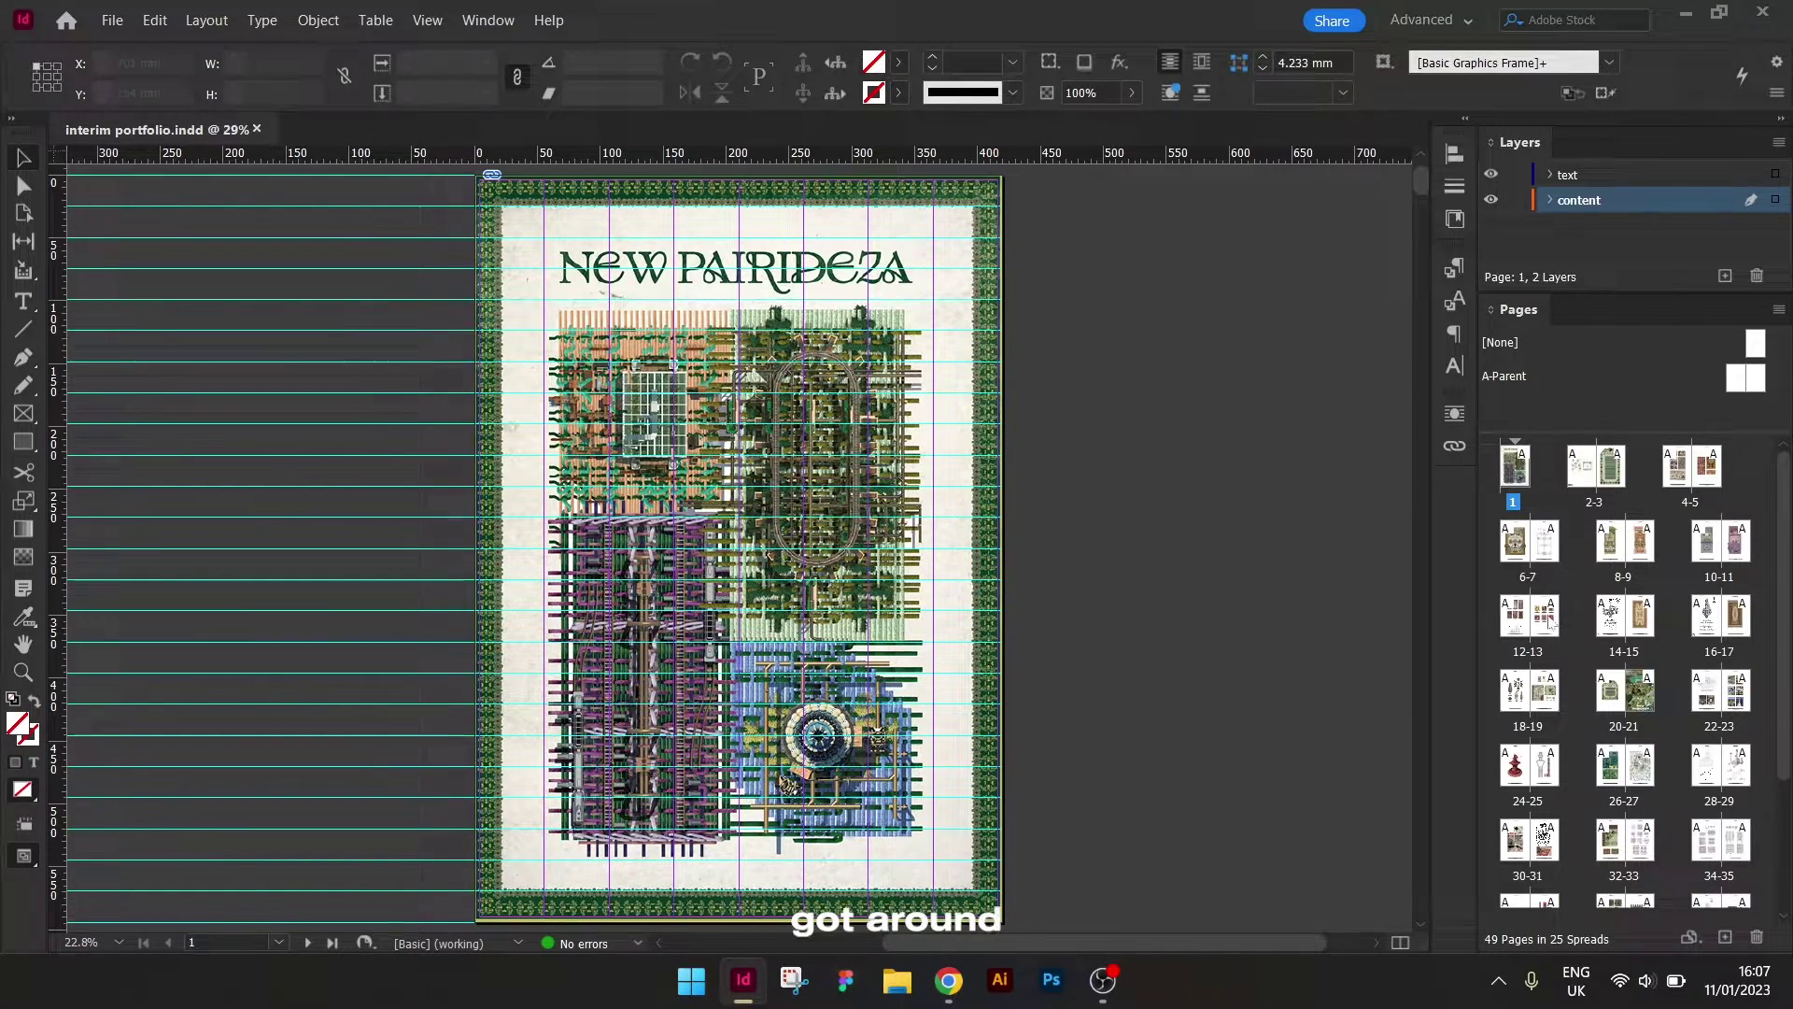
Look through the workspace options and dismiss them without changing anything.
{"action": "scroll", "coordinate": [1560, 579], "scroll_direction": "down", "scroll_amount": 3}
{"action": "scroll", "coordinate": [1556, 600], "scroll_direction": "up", "scroll_amount": 3}
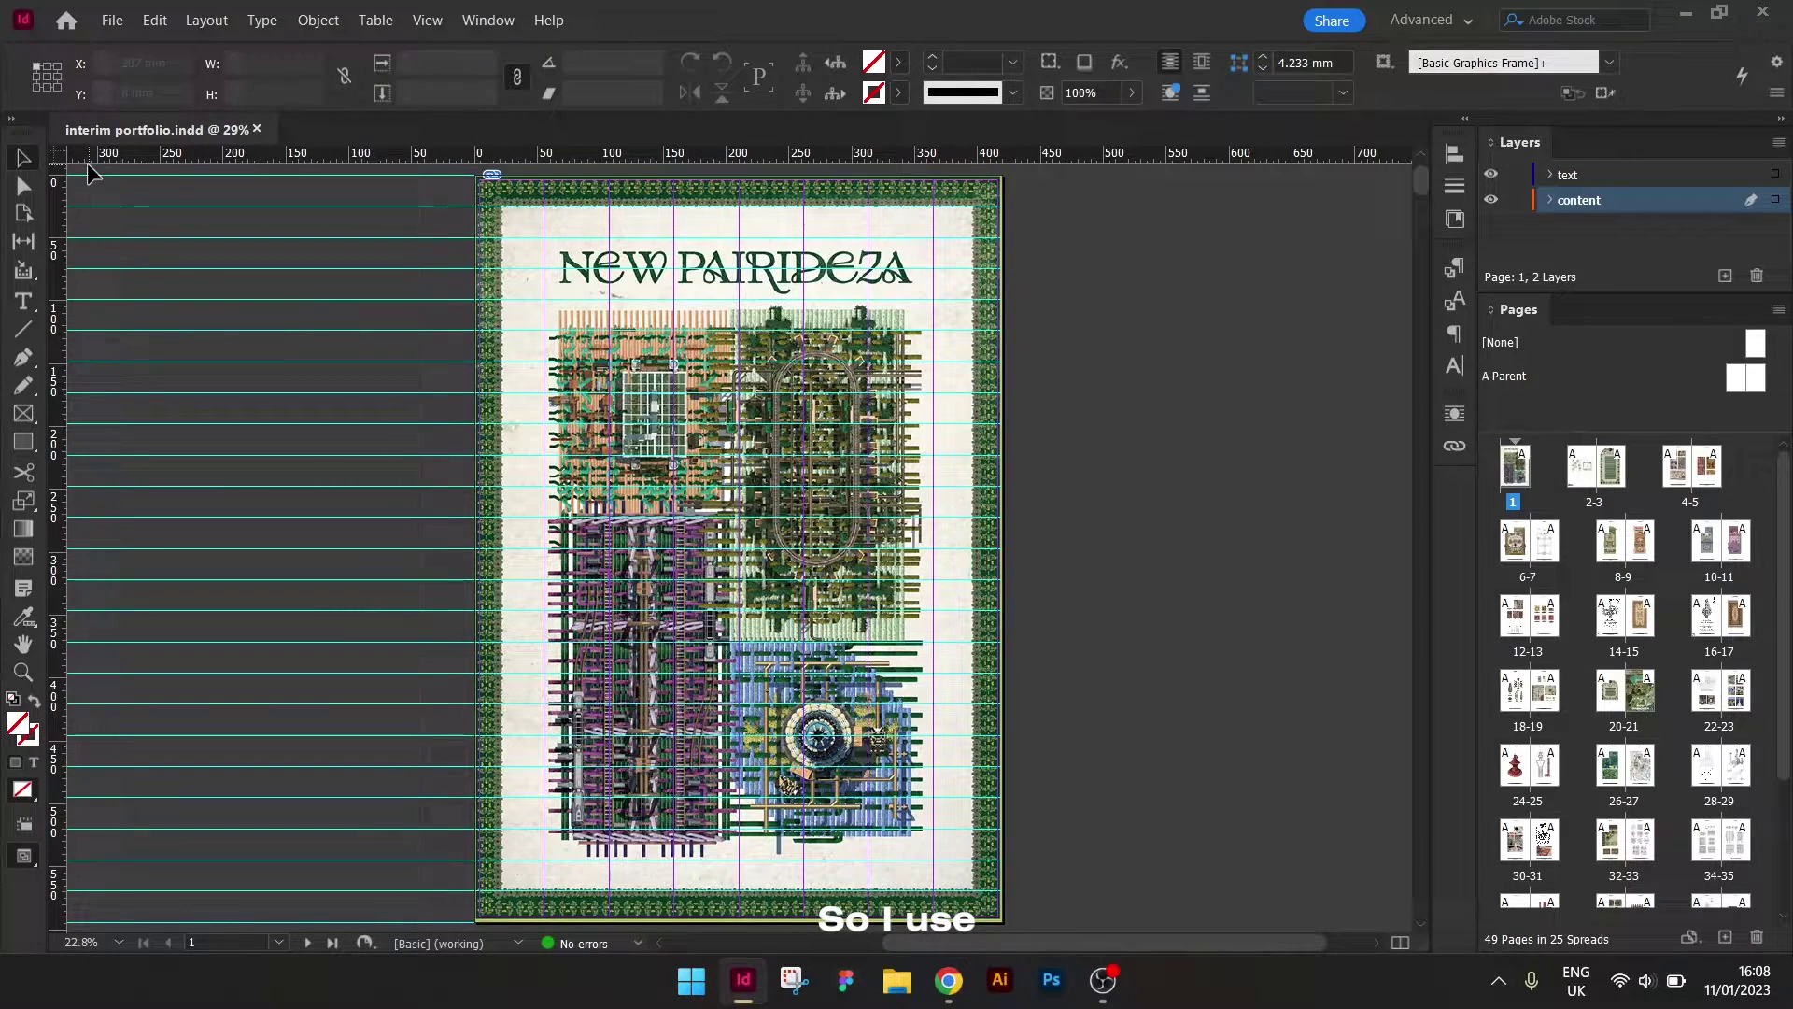
{"action": "left_click", "coordinate": [467, 24]}
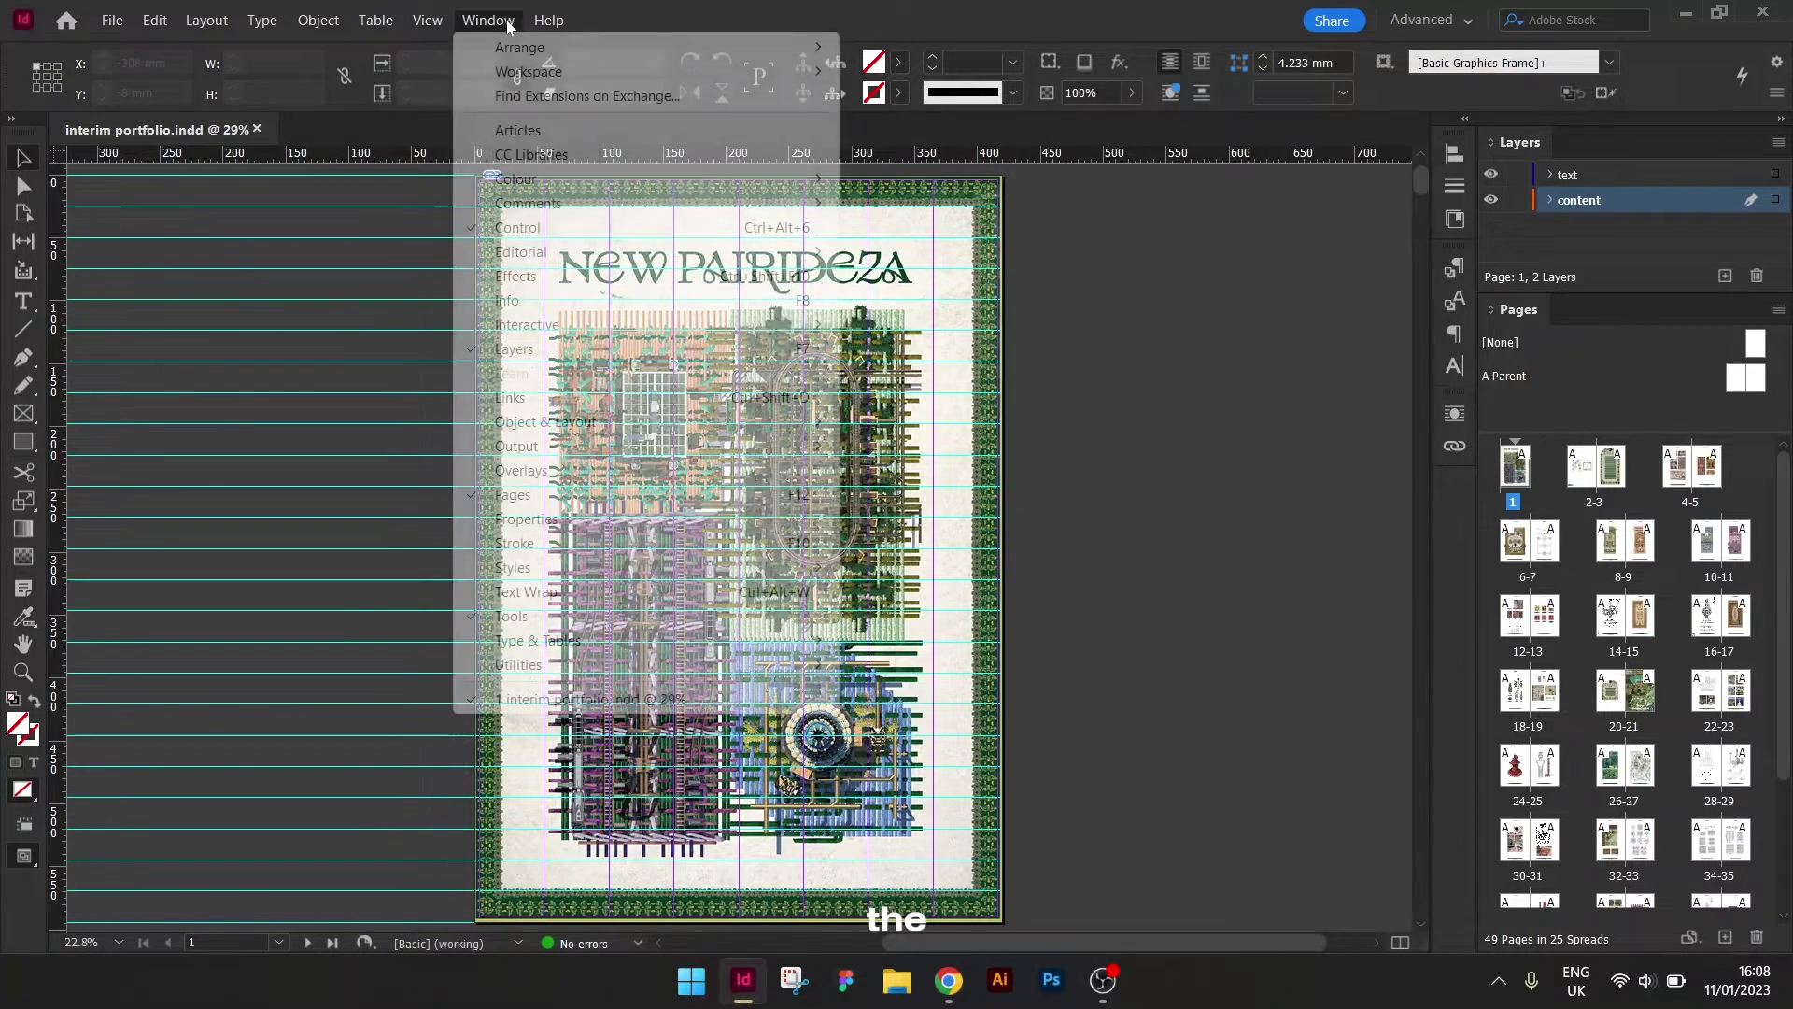
{"action": "mouse_move", "coordinate": [654, 71]}
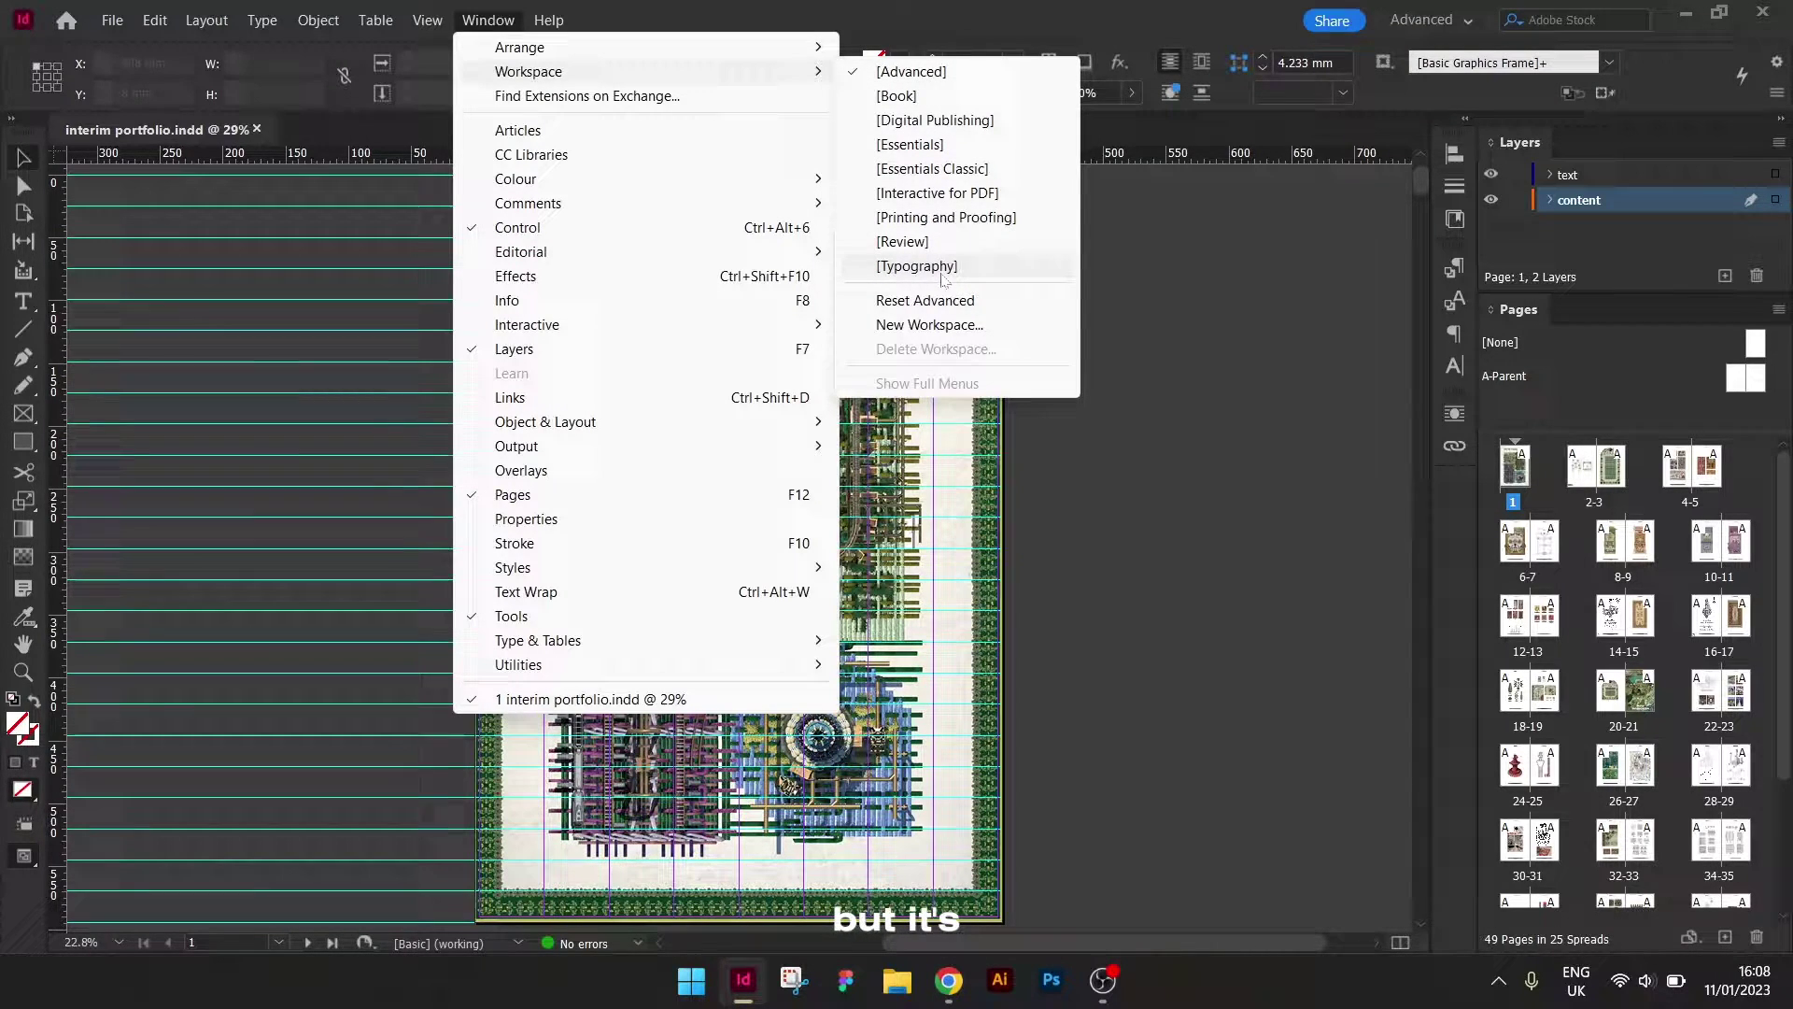
{"action": "left_click", "coordinate": [1152, 294]}
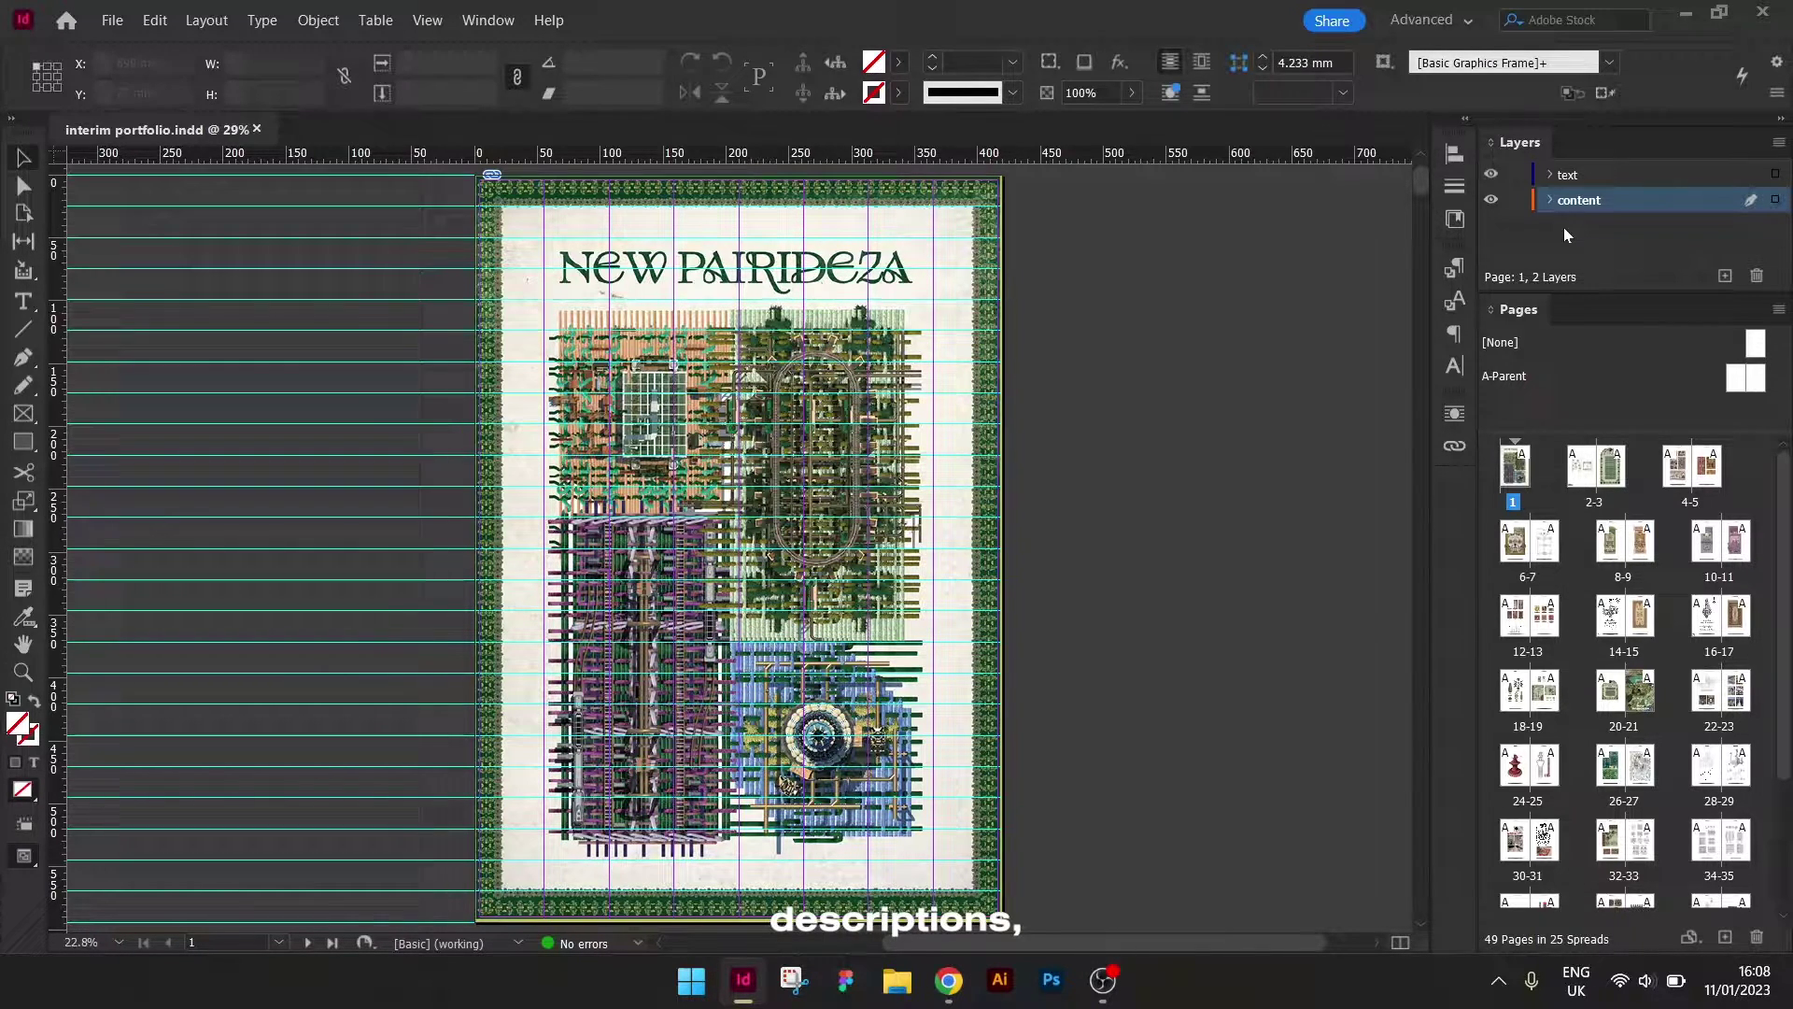
Open the A-Parent spread and zoom in on its bottom-corner page-number markers.
{"action": "double_click", "coordinate": [1733, 378]}
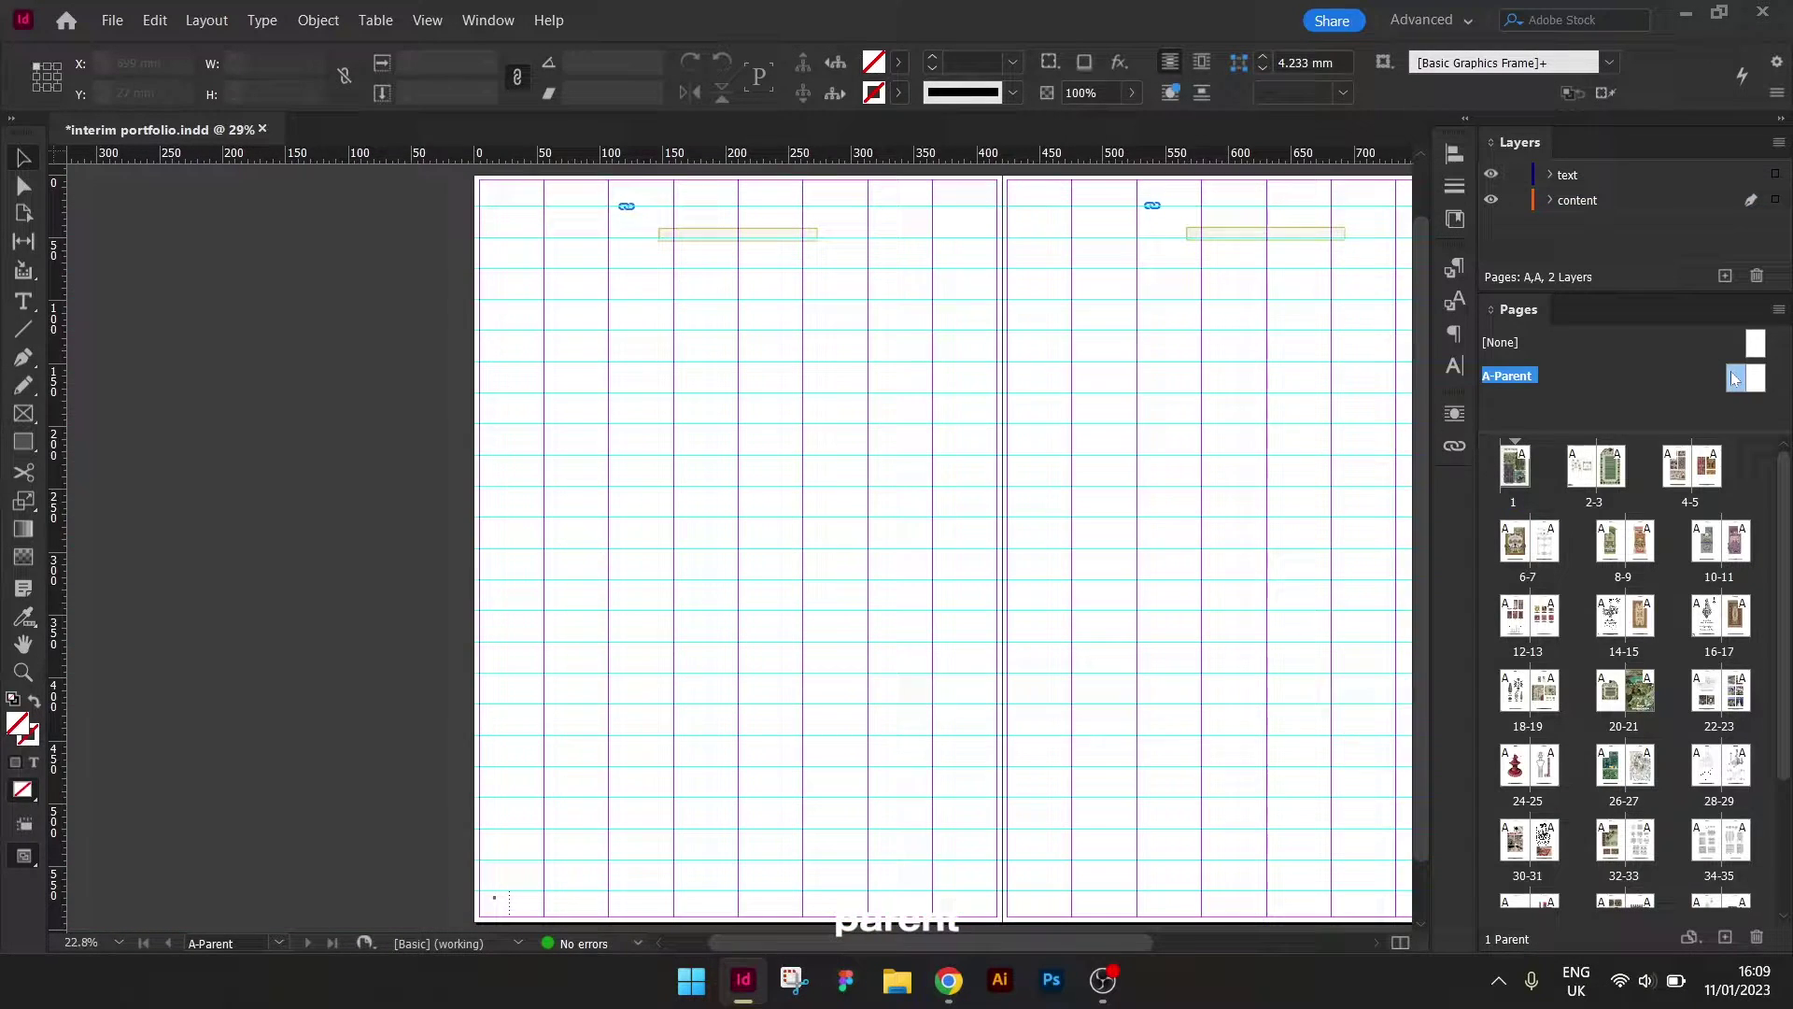
{"action": "left_click", "coordinate": [654, 257]}
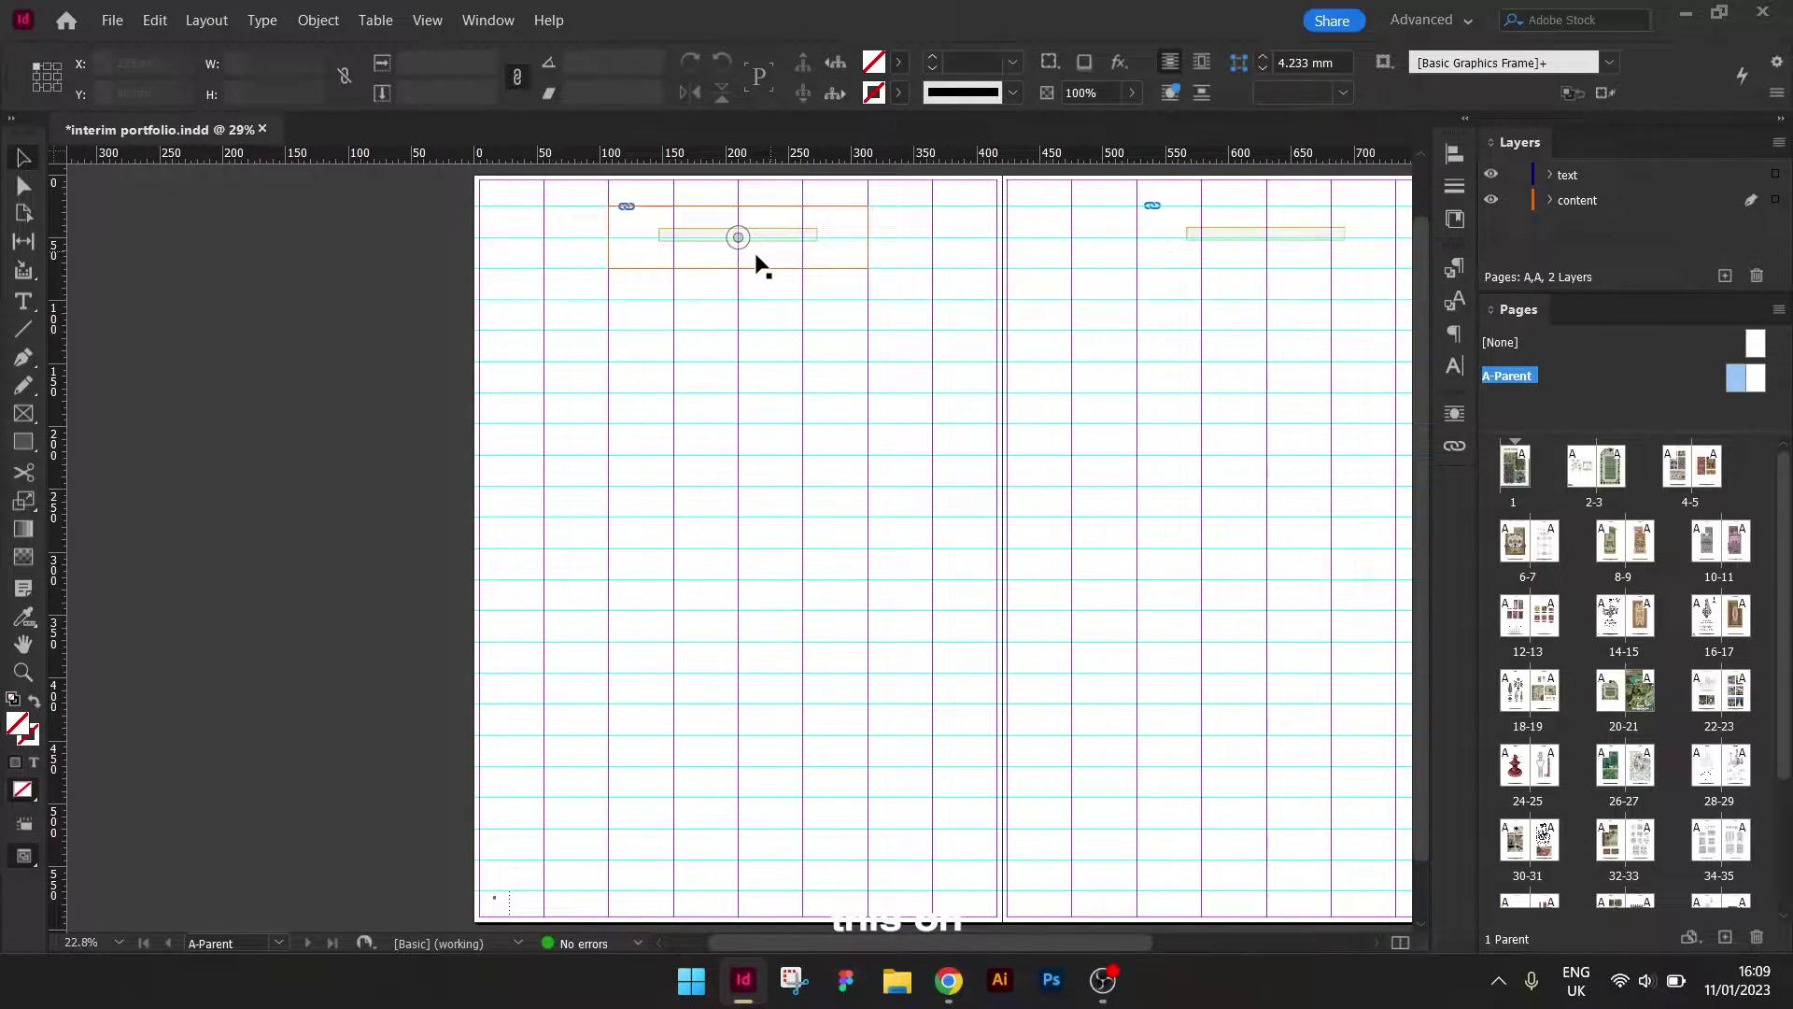
{"action": "left_click", "coordinate": [1312, 329]}
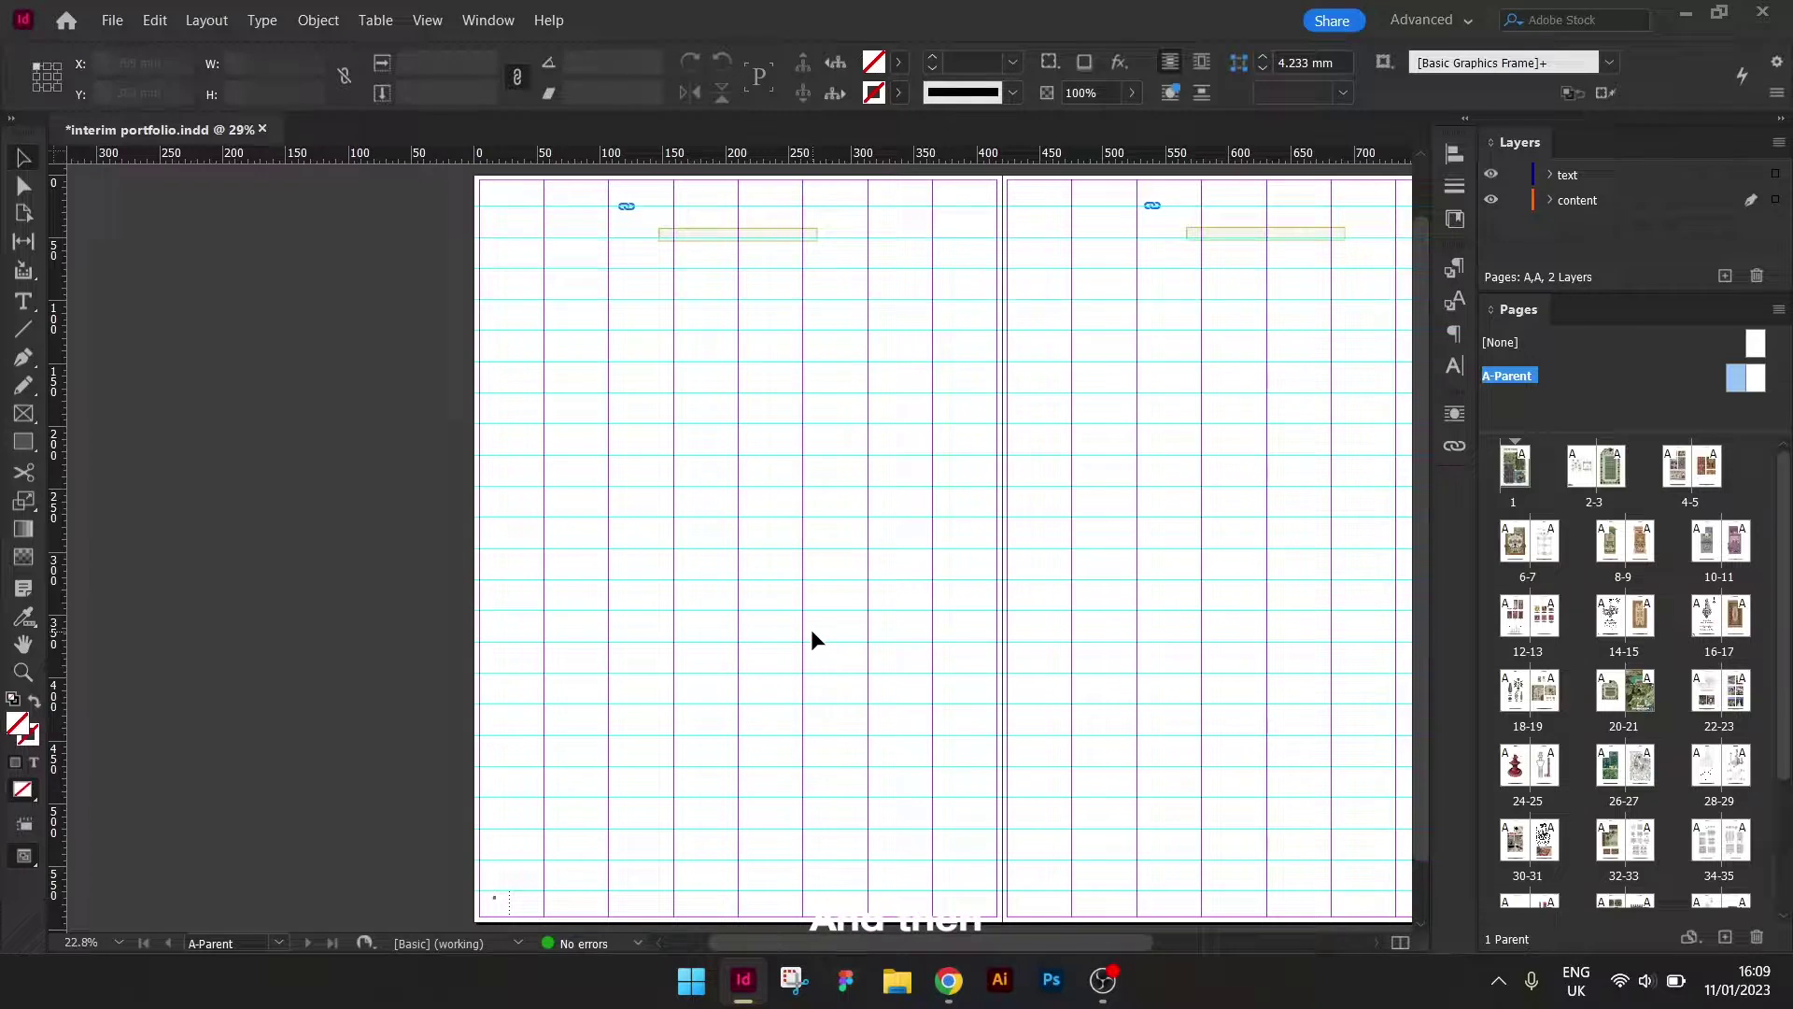
{"action": "key", "text": "ctrl+equal"}
{"action": "key", "text": "ctrl+equal"}
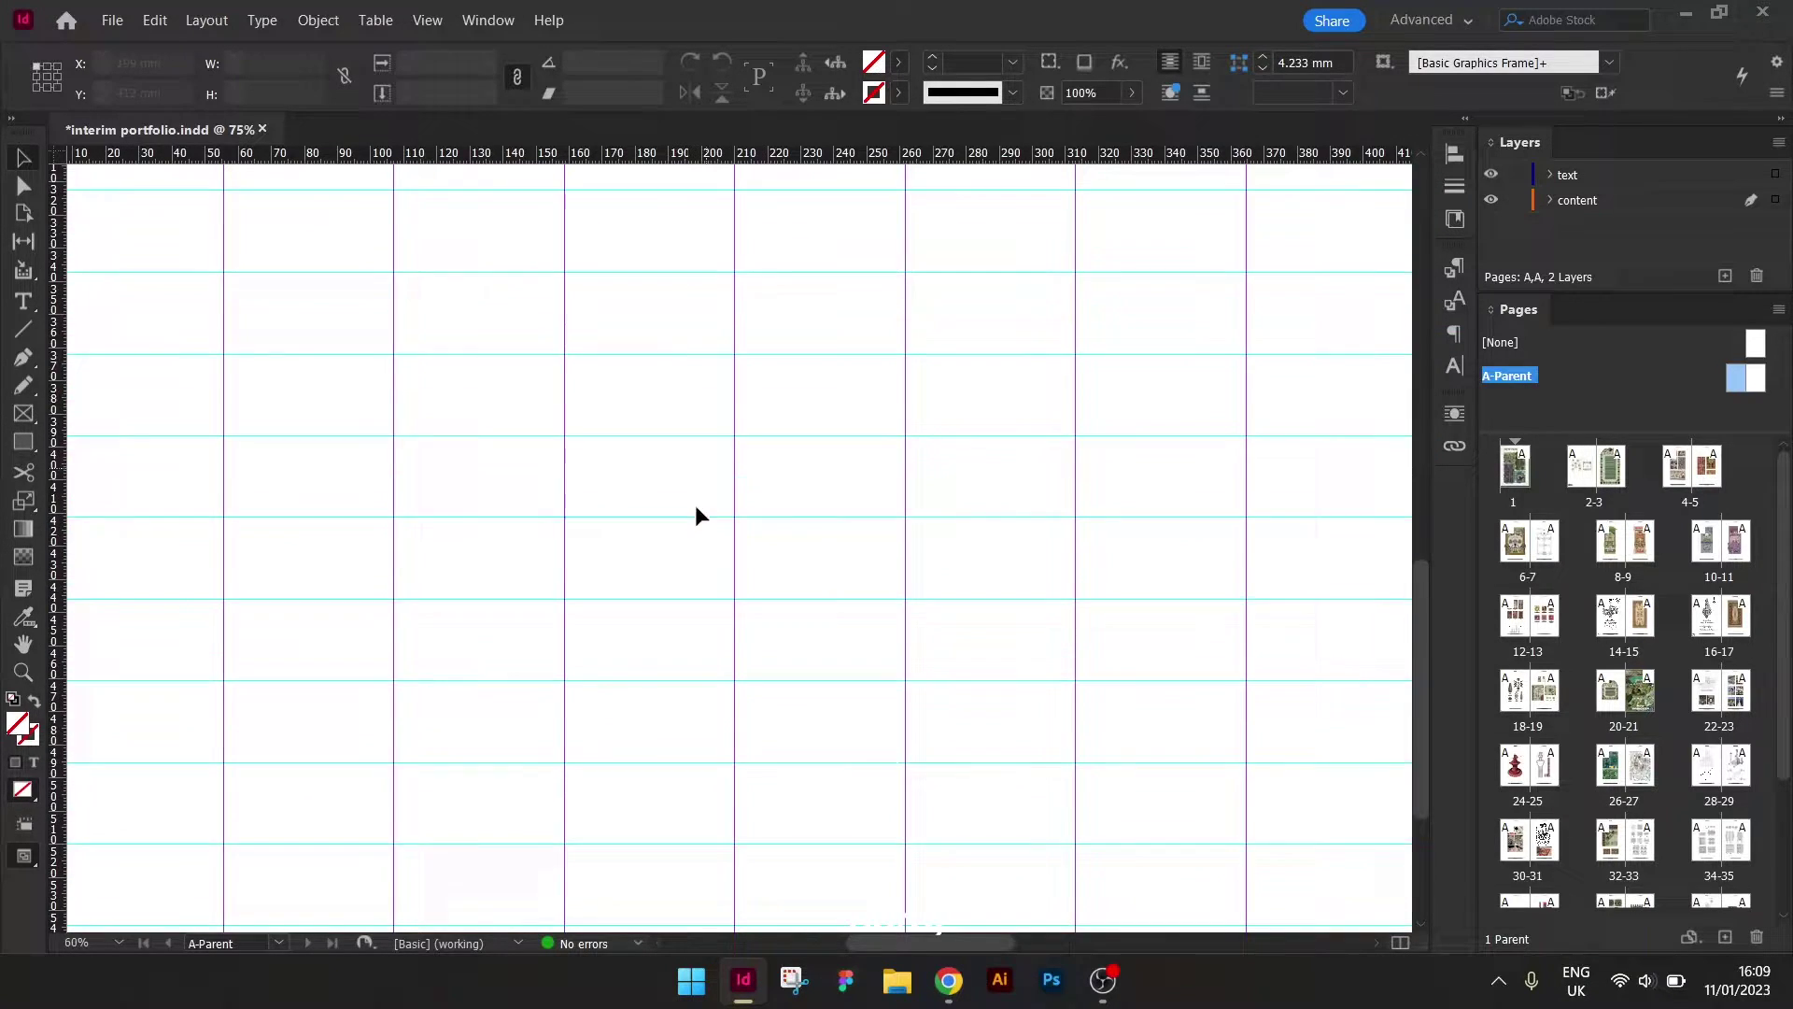
{"action": "scroll", "coordinate": [710, 598], "scroll_direction": "down", "scroll_amount": 3}
{"action": "left_click_drag", "start_coordinate": [888, 942], "coordinate": [842, 943]}
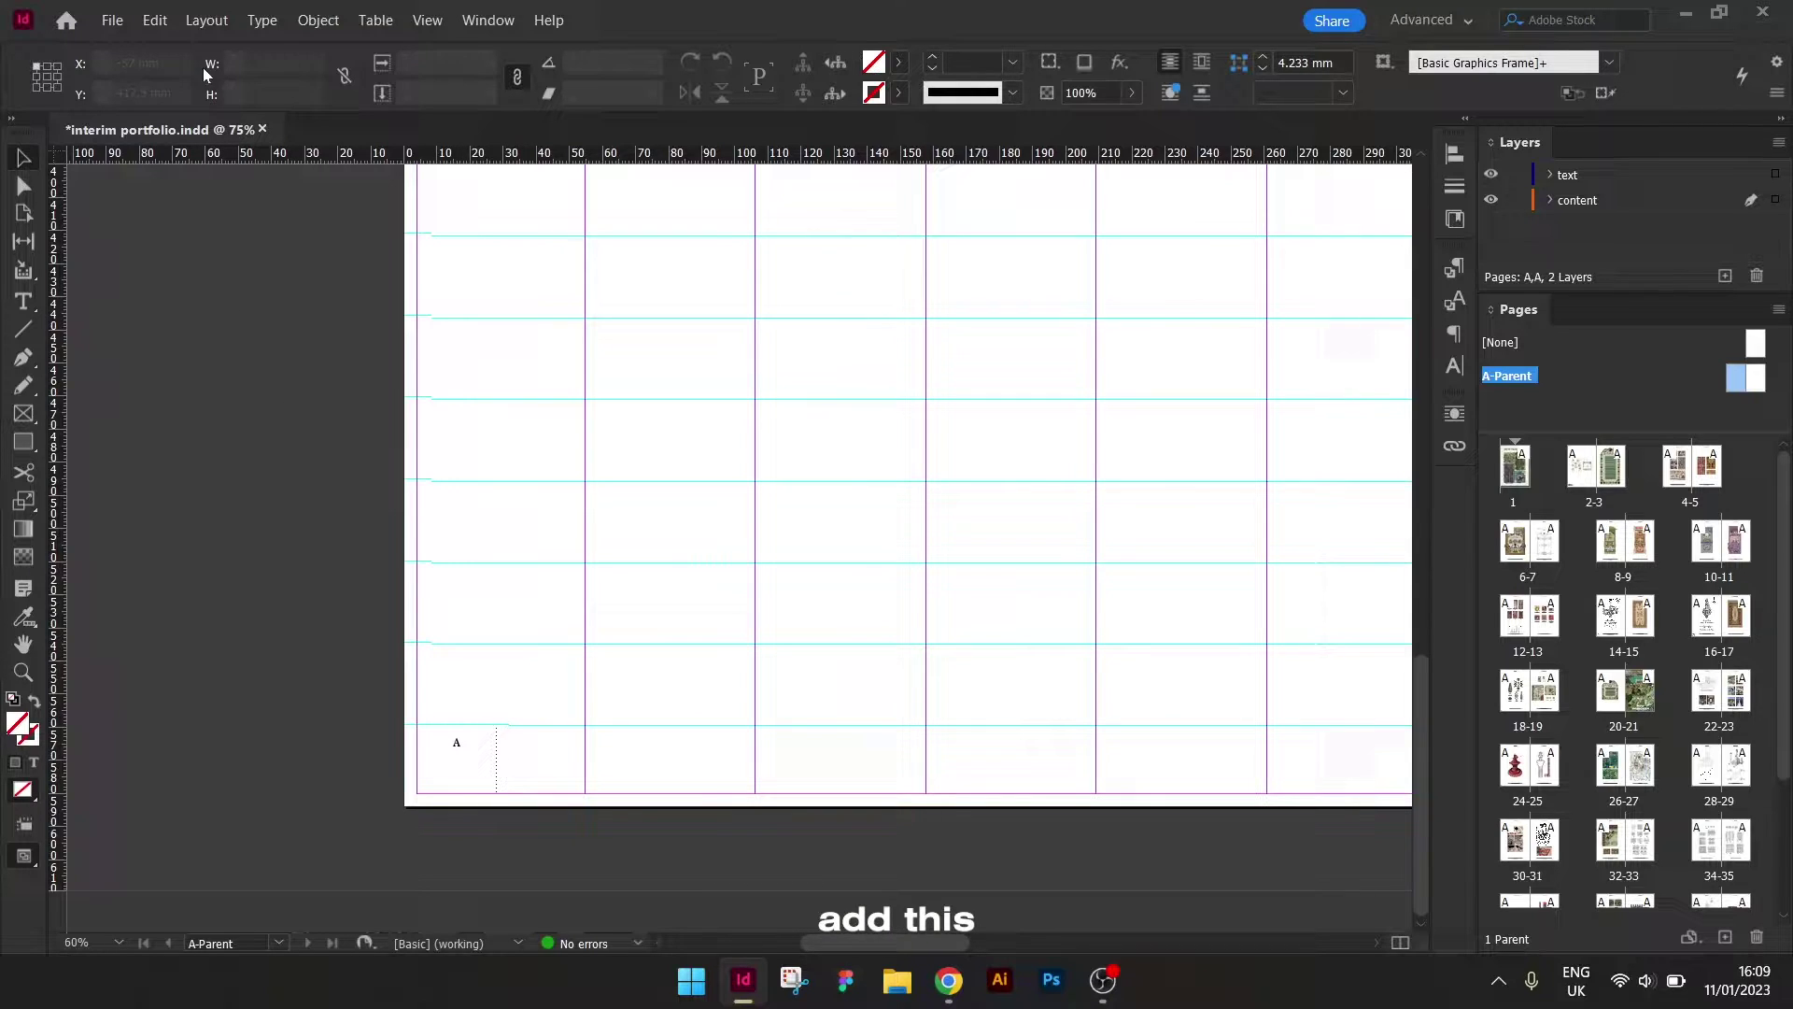
Review the Markers options under Type > Insert Special Character, then return to page 1.
{"action": "left_click", "coordinate": [228, 30]}
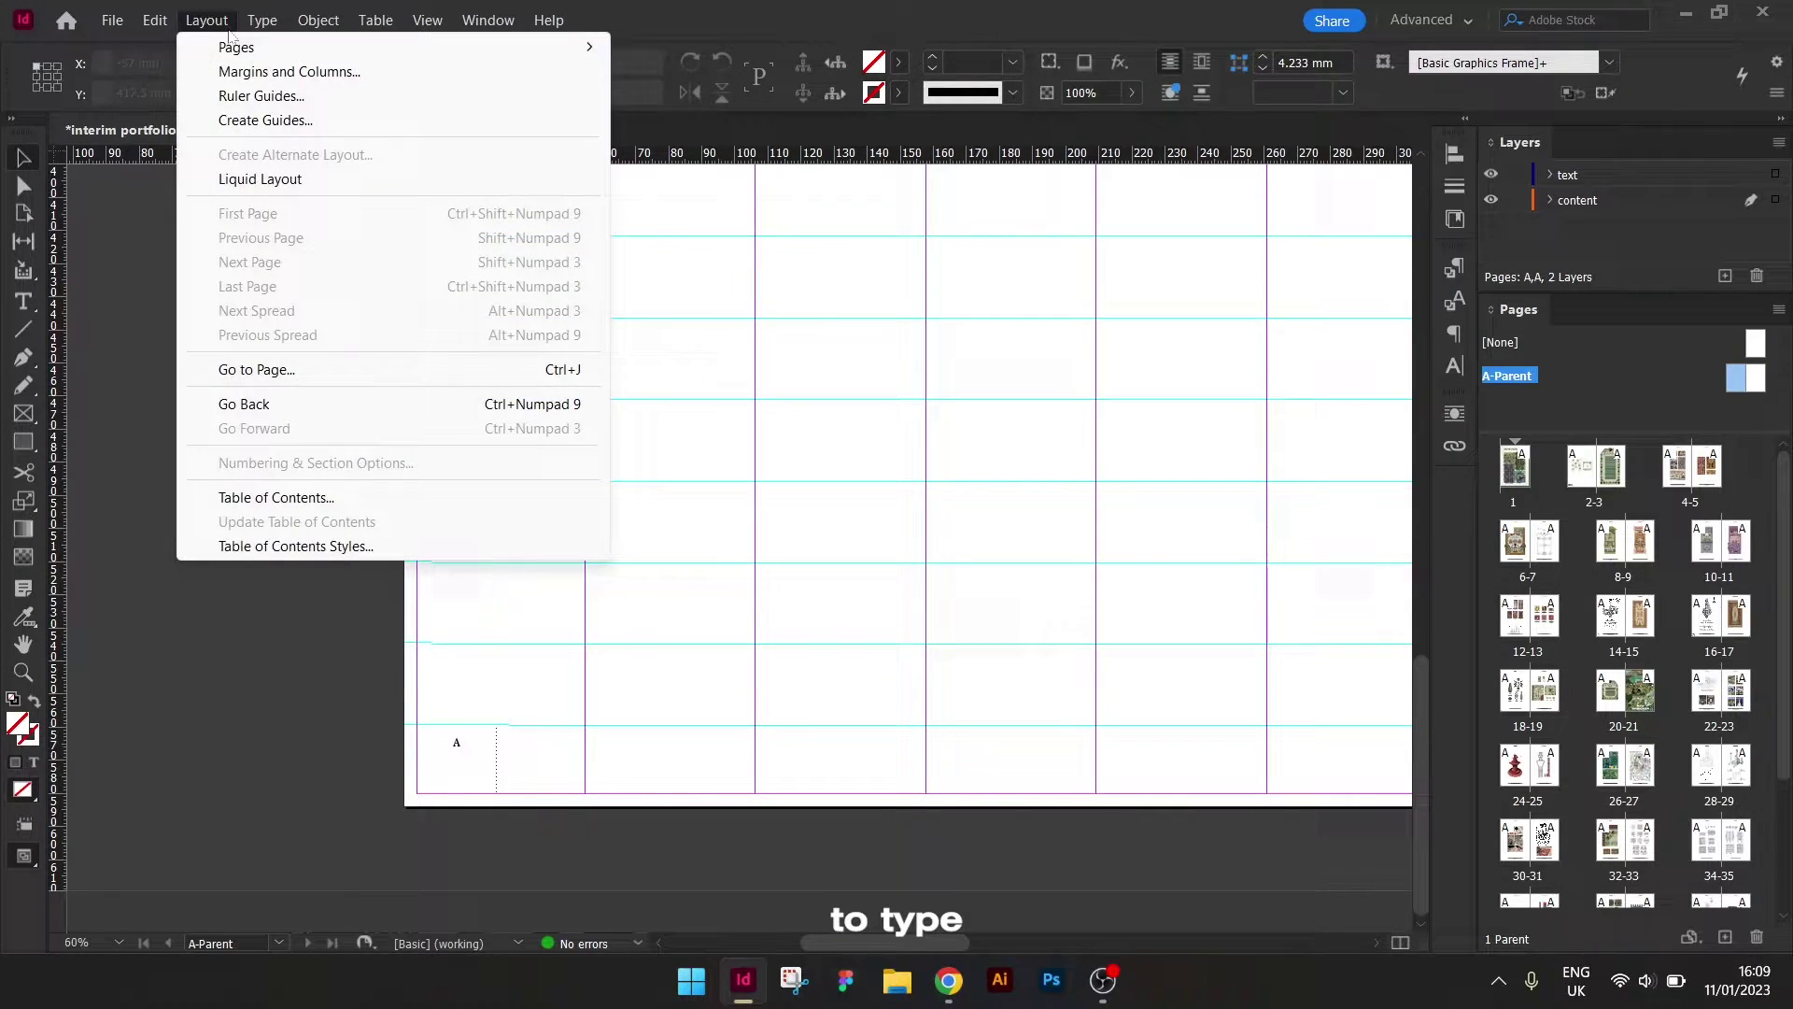
{"action": "mouse_move", "coordinate": [252, 20]}
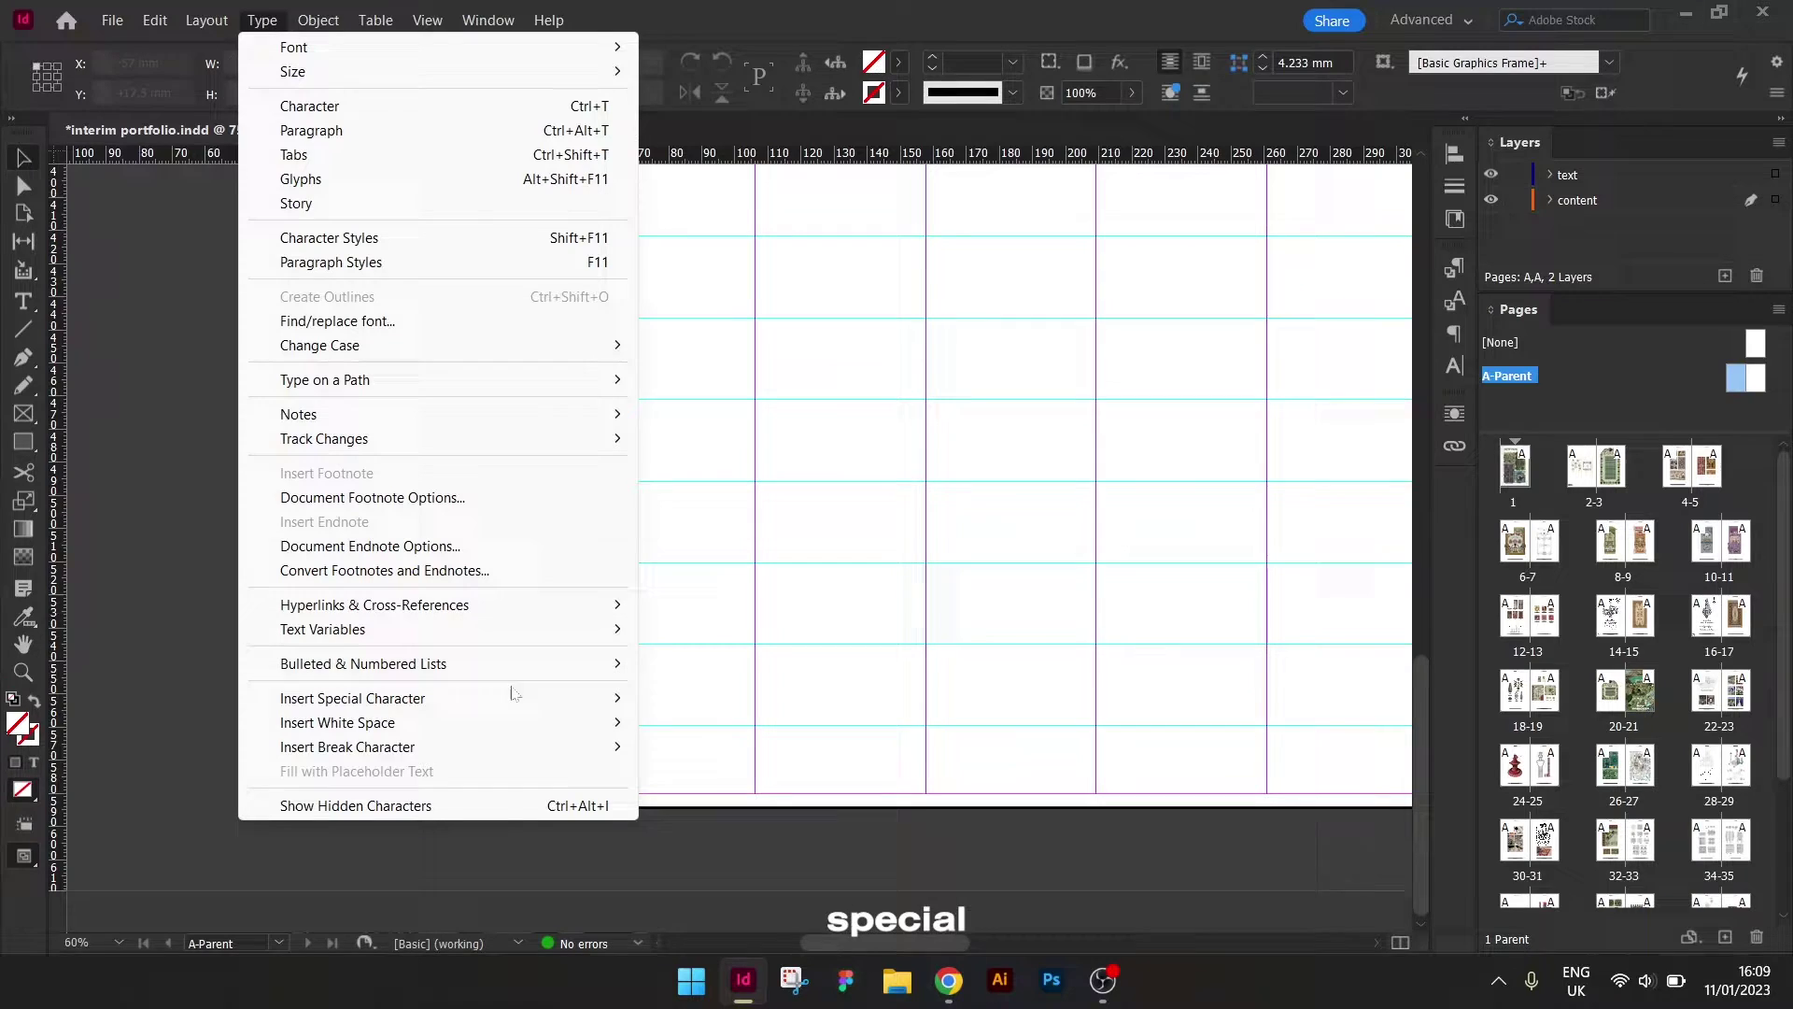
{"action": "mouse_move", "coordinate": [516, 698]}
{"action": "mouse_move", "coordinate": [754, 727]}
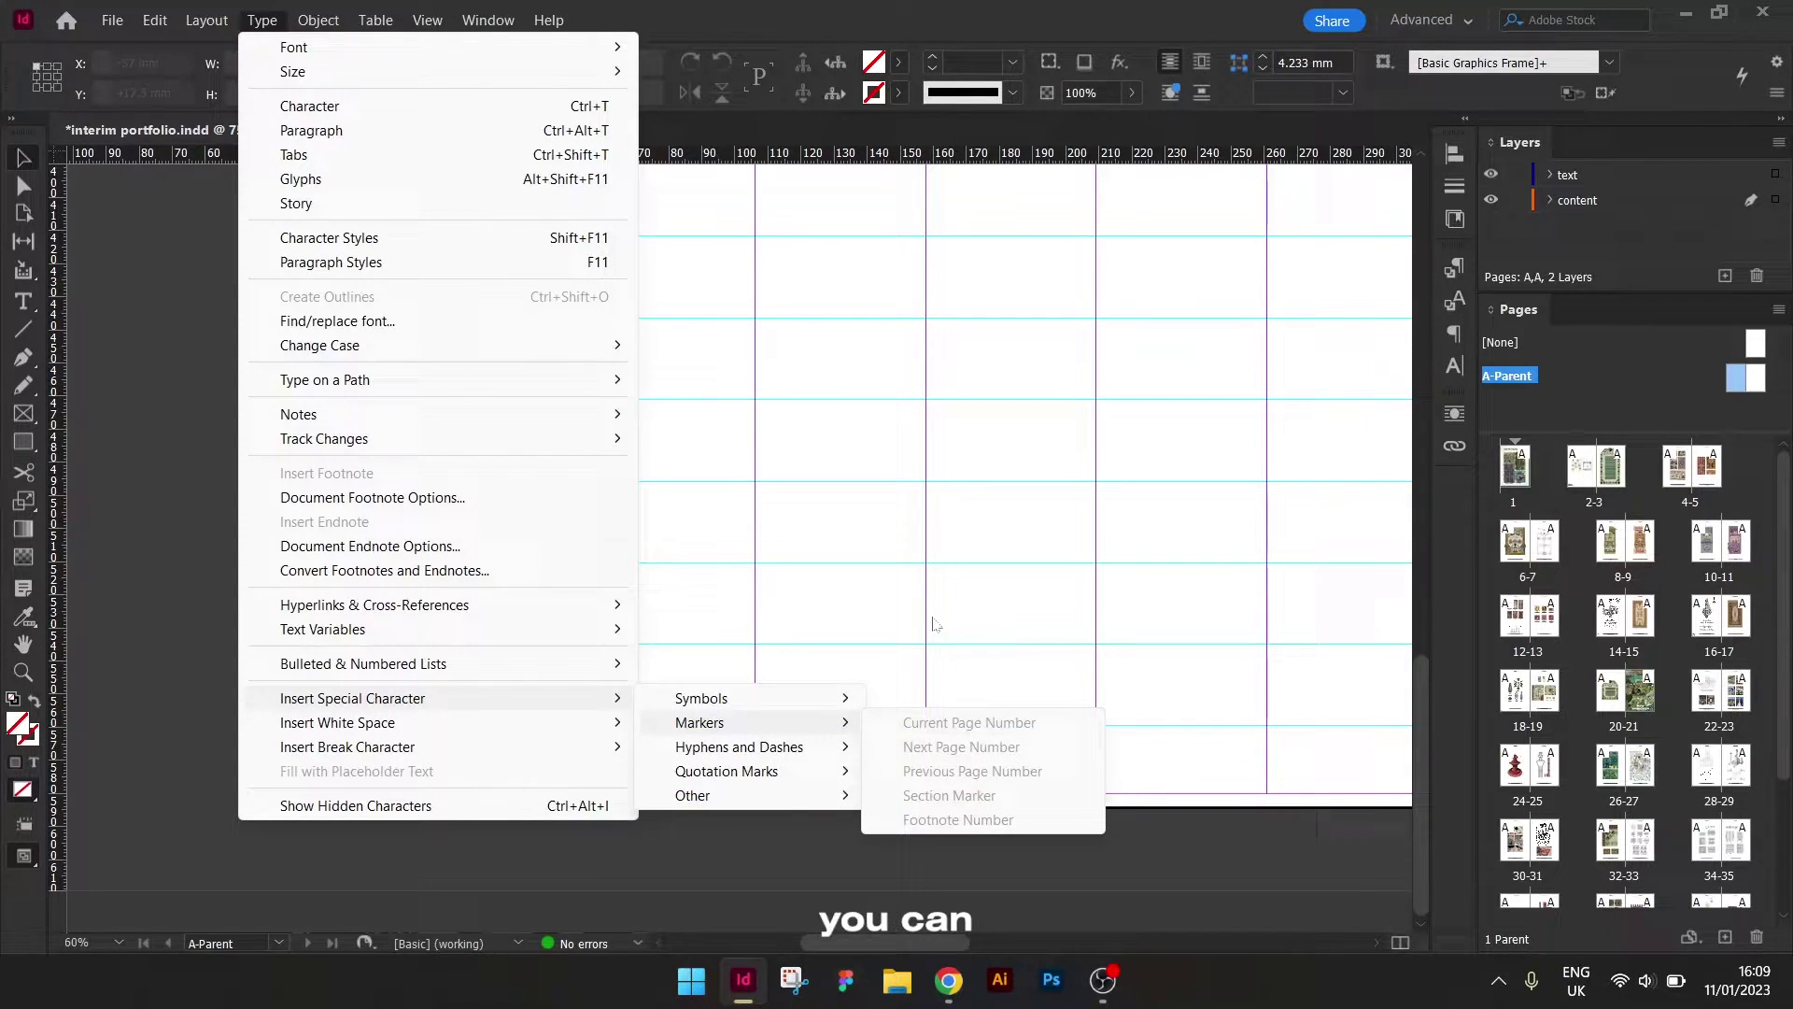
{"action": "left_click", "coordinate": [936, 724]}
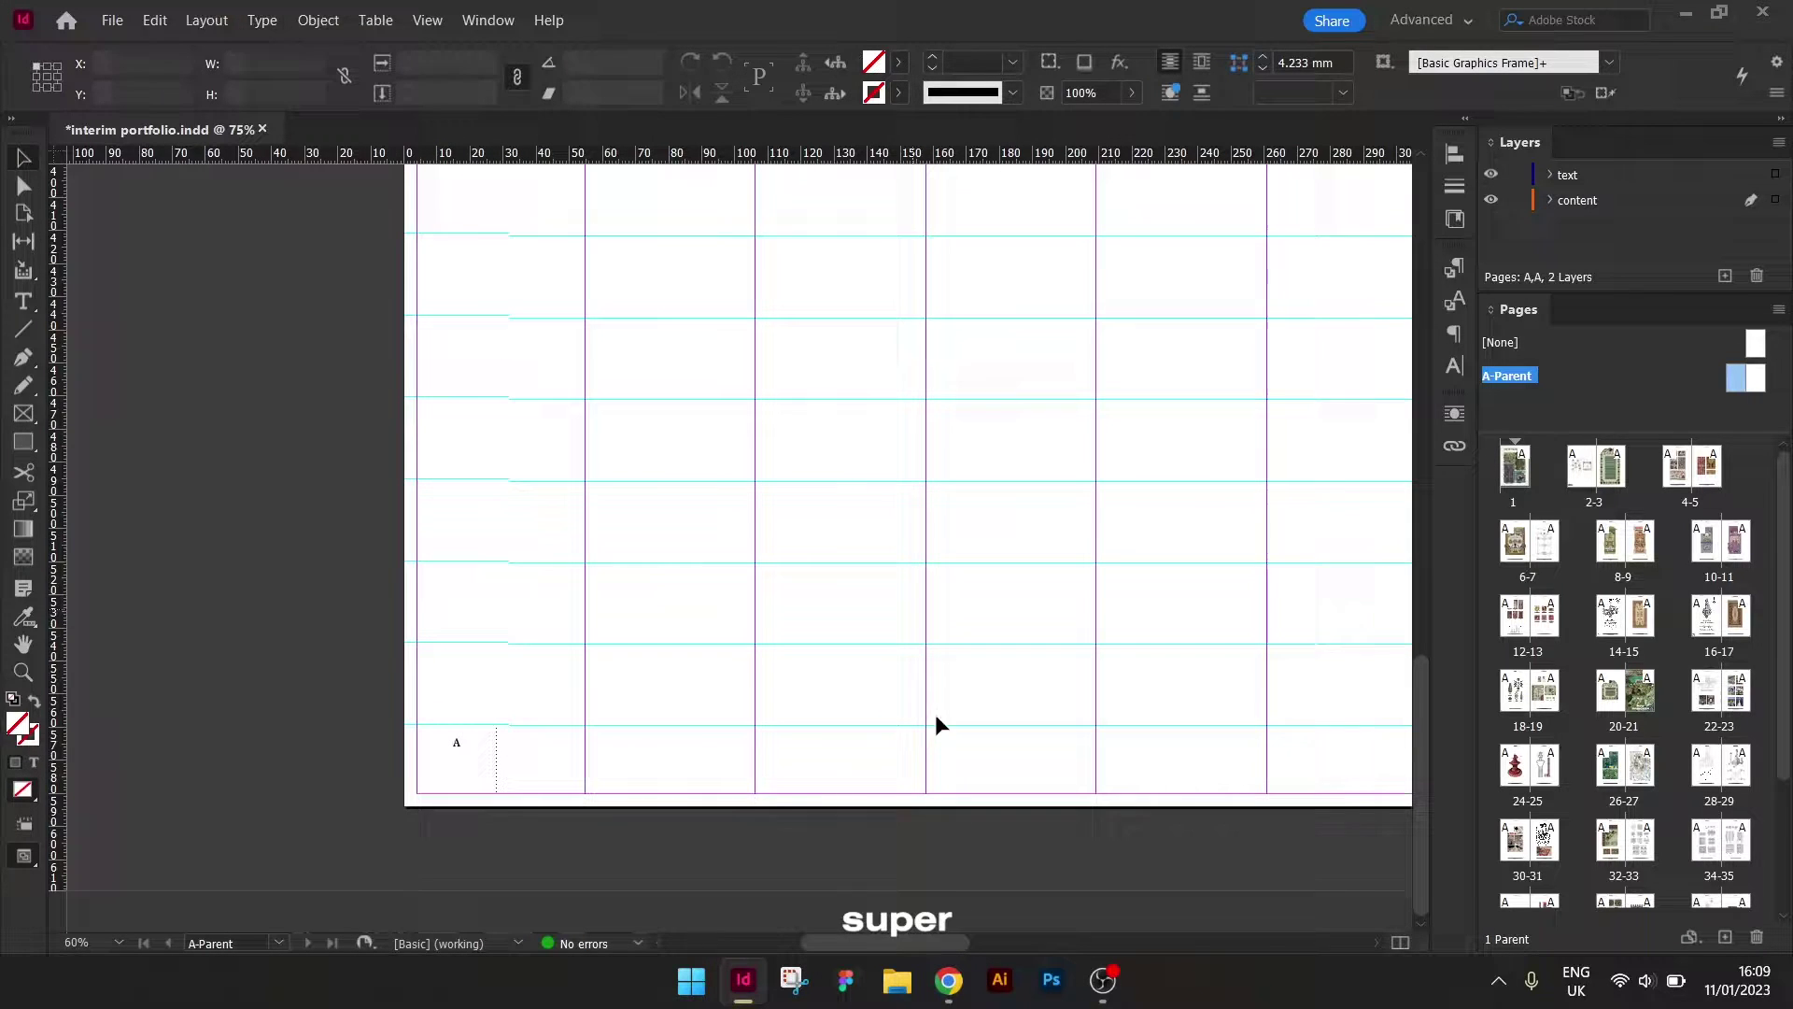
{"action": "left_click_drag", "start_coordinate": [917, 944], "coordinate": [1173, 919]}
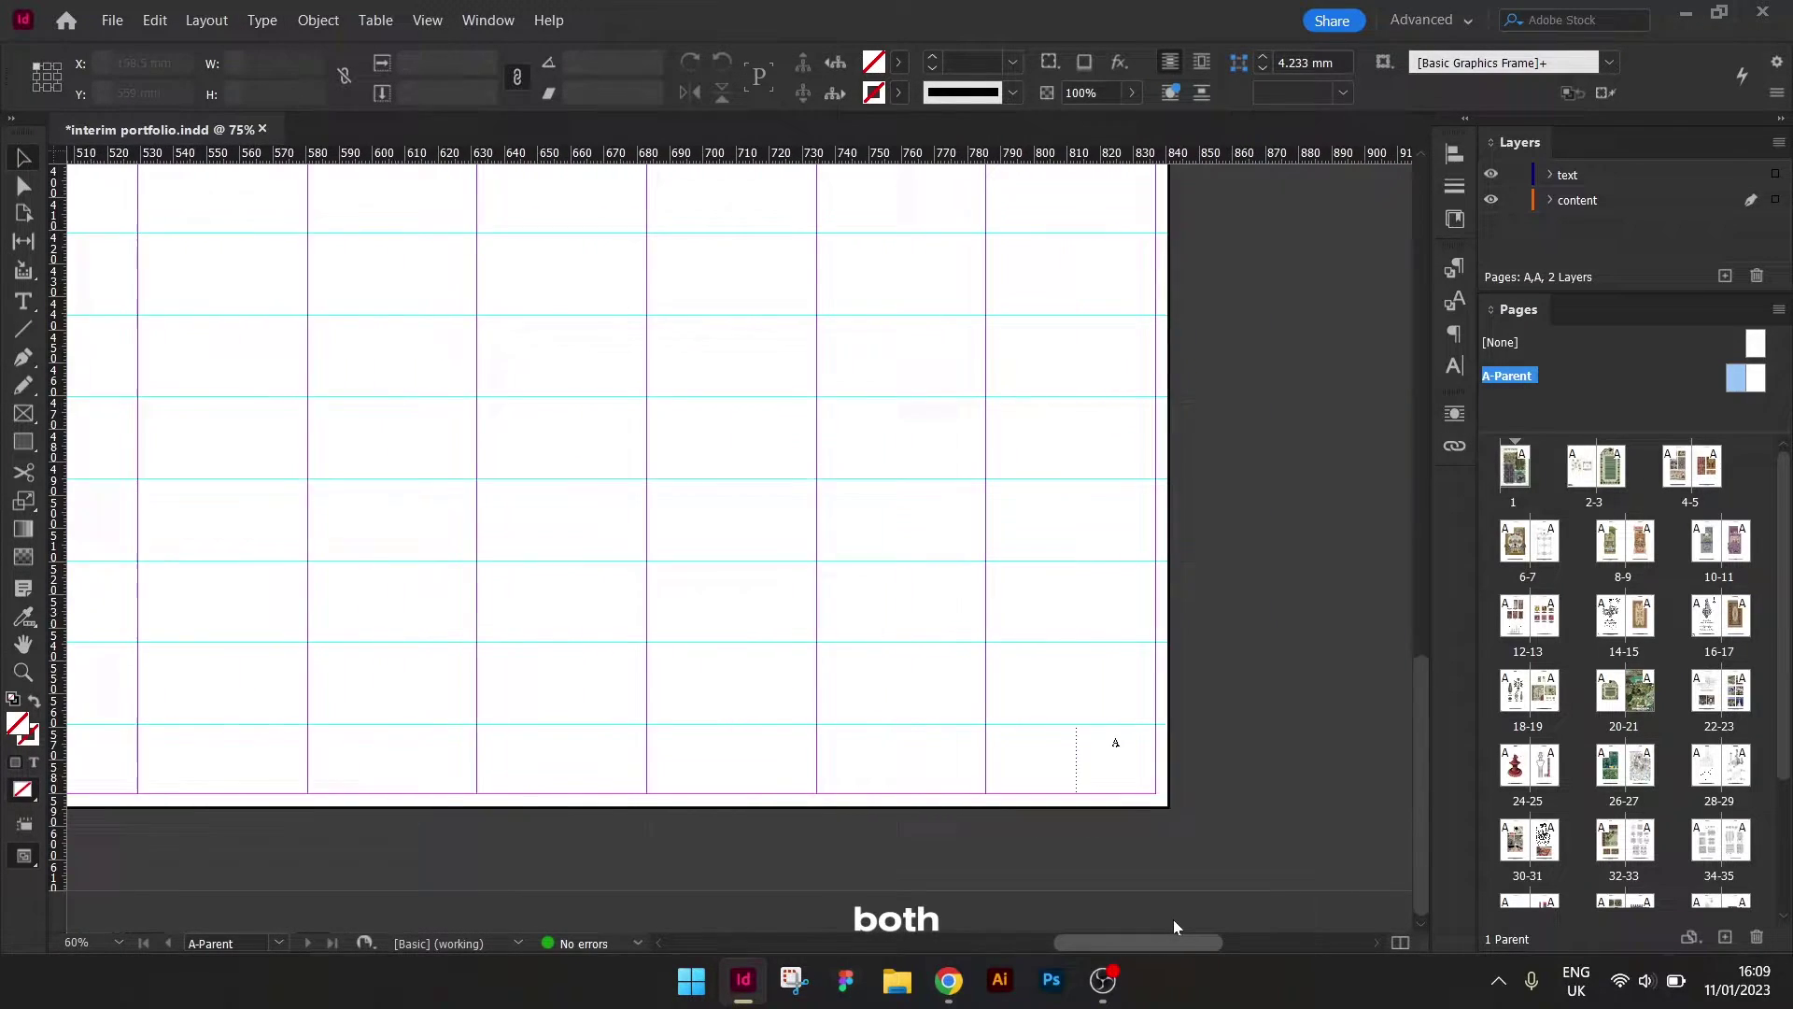
{"action": "double_click", "coordinate": [1515, 465]}
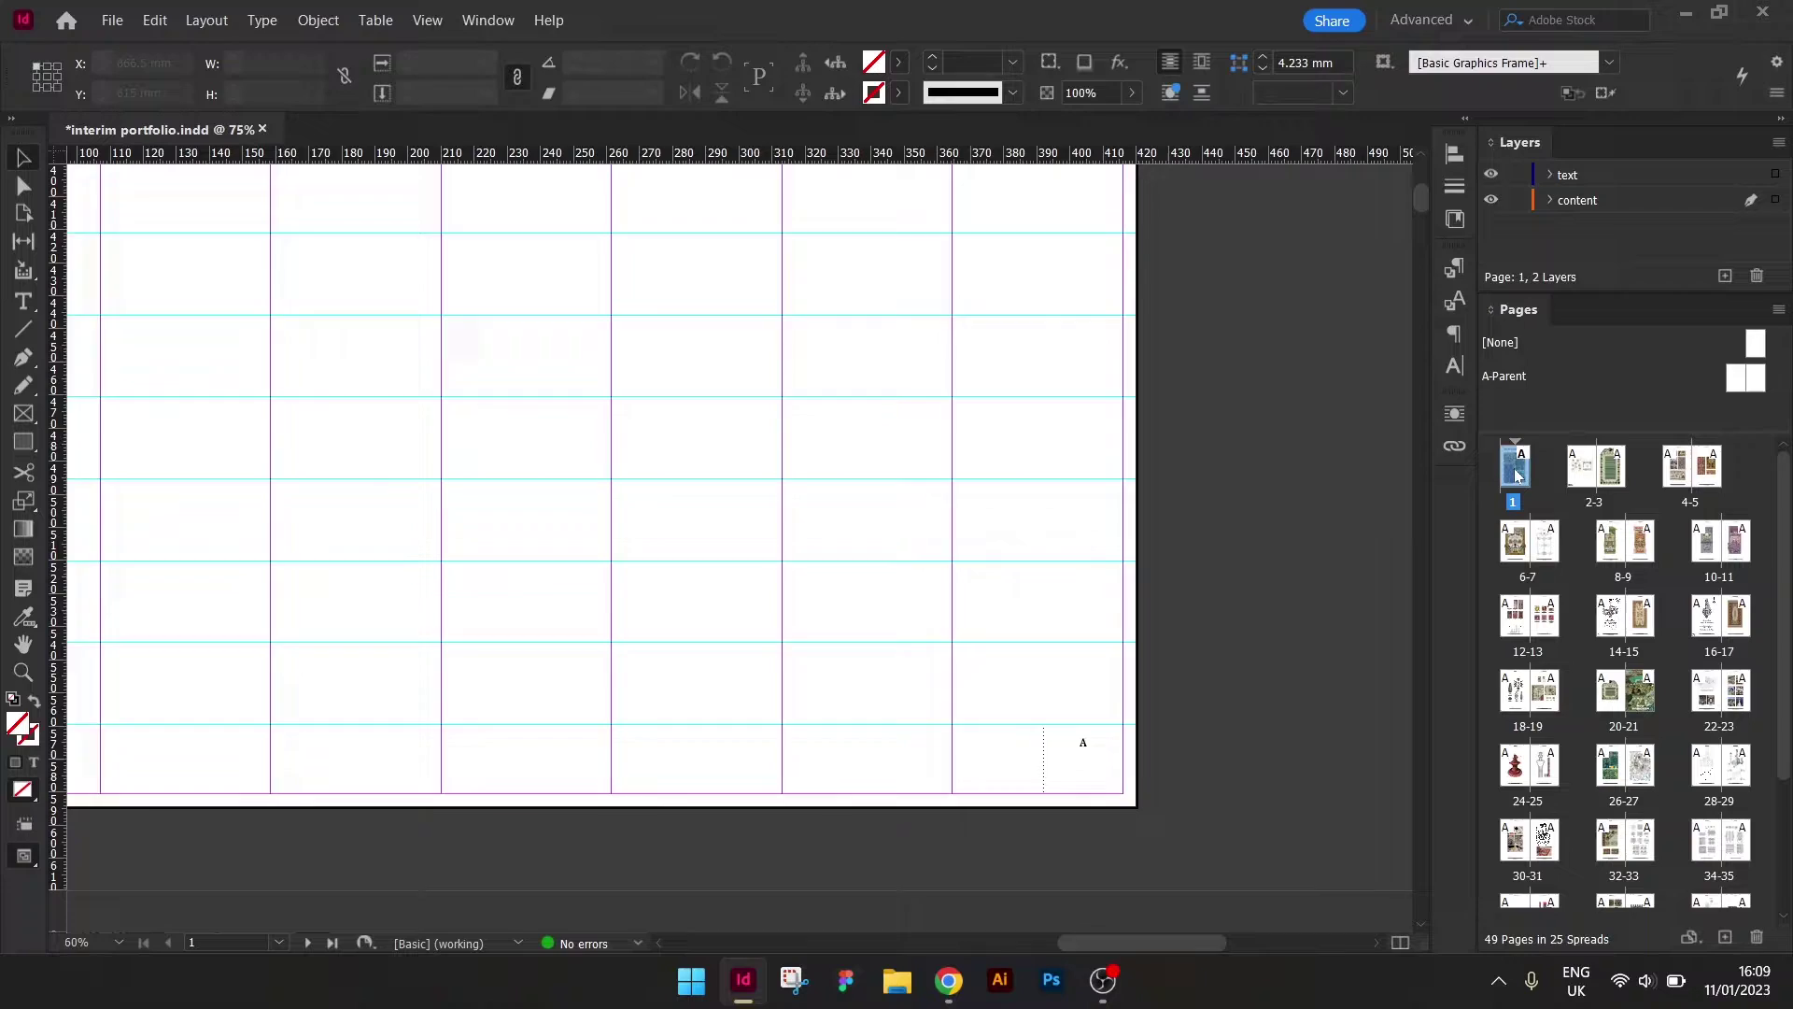
Fit the cover page, view Align and Stroke, then list paragraph styles Basic Paragraph, title, caption.
{"action": "key", "text": "ctrl+0"}
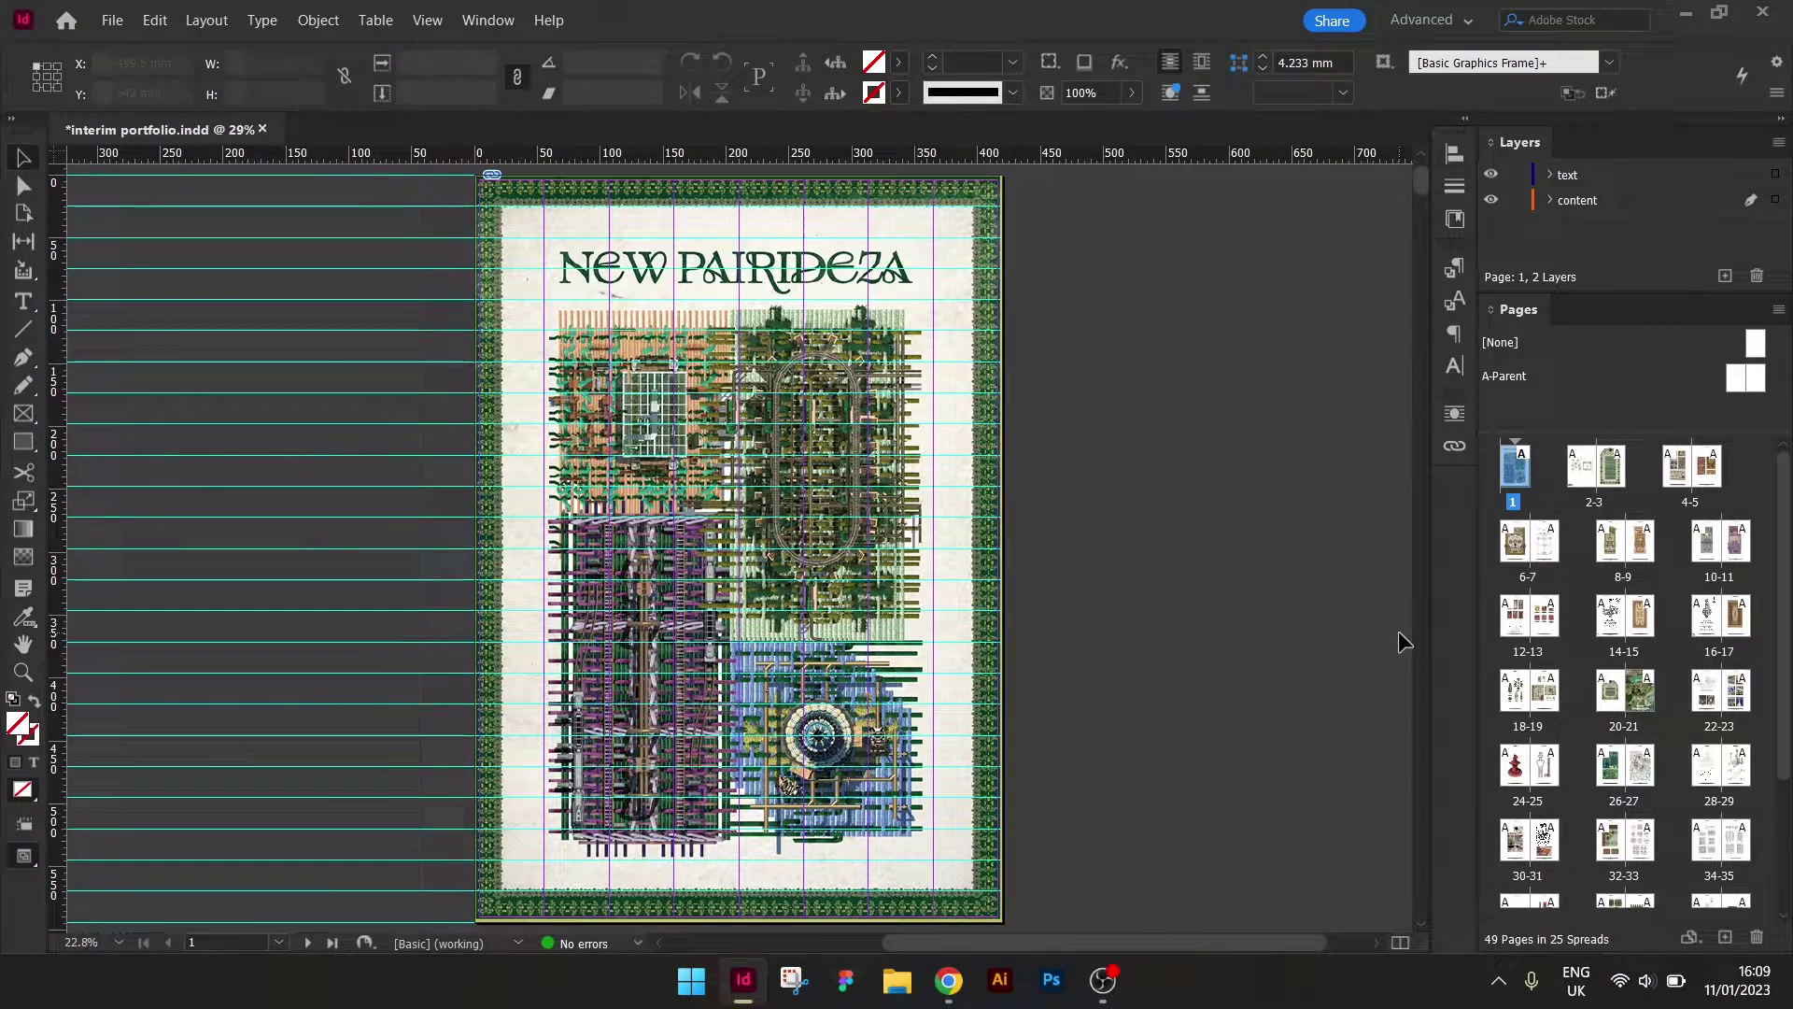
{"action": "left_click", "coordinate": [1448, 155]}
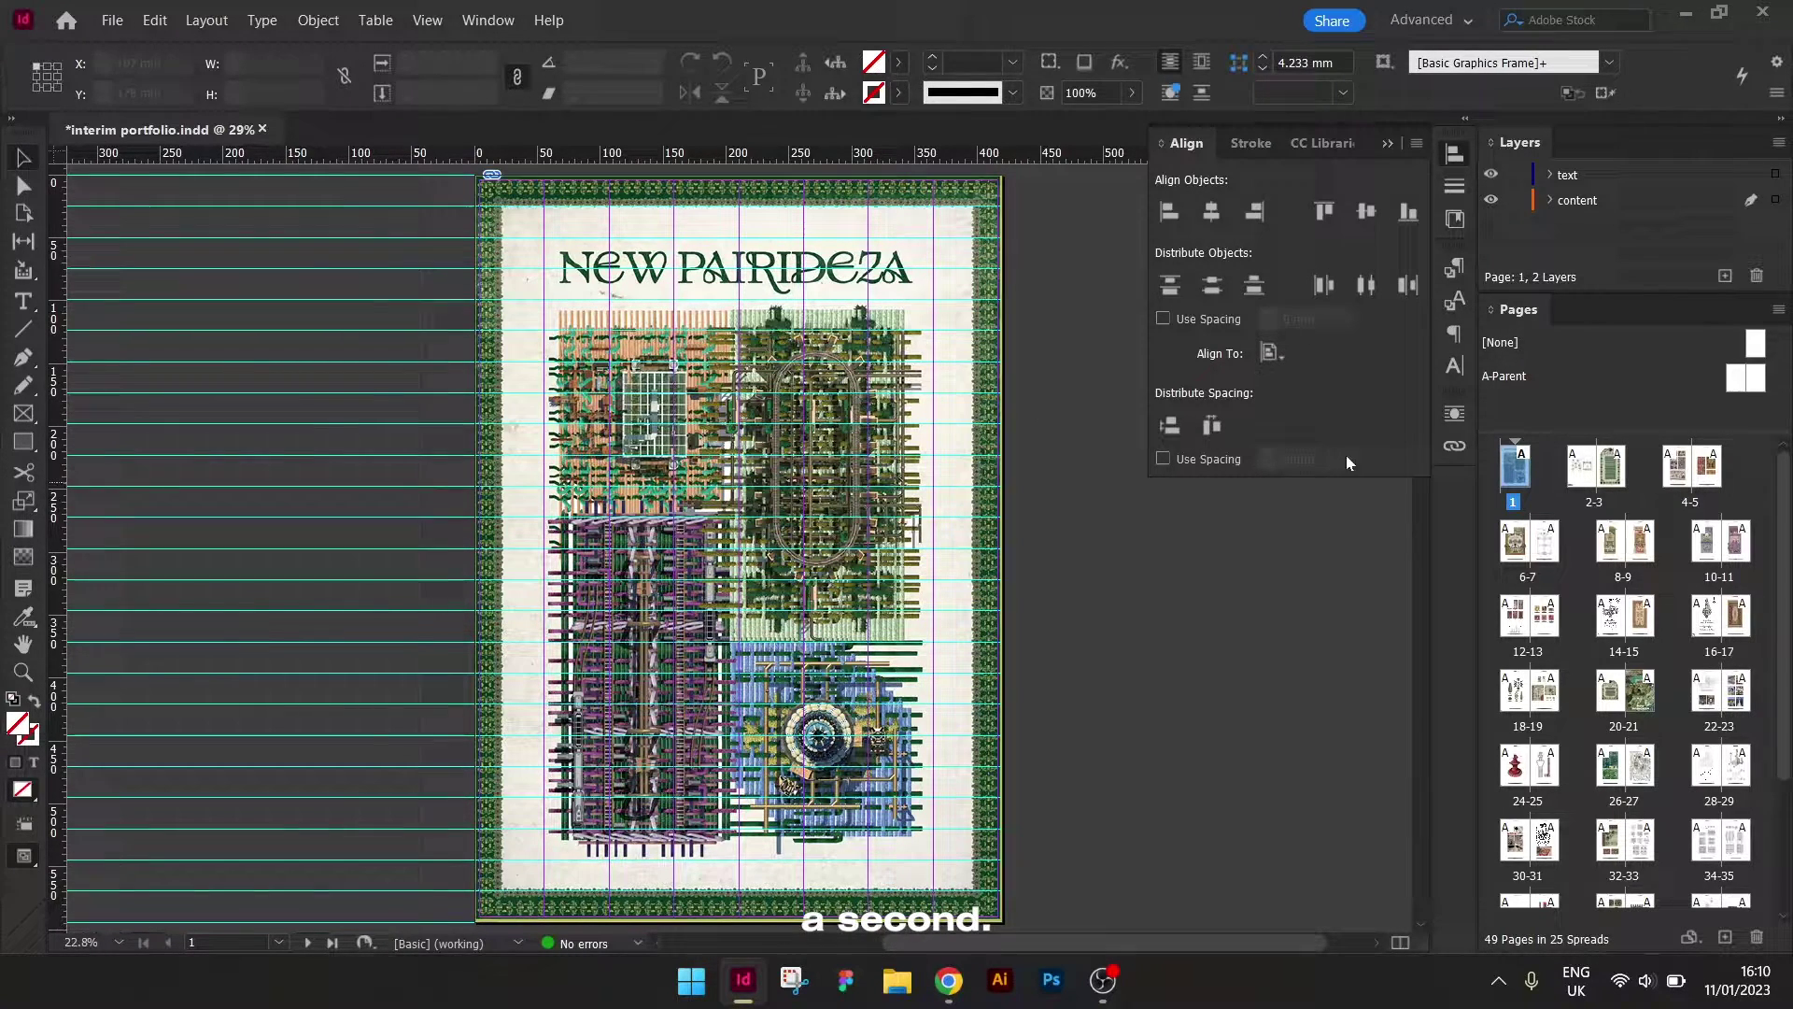
{"action": "left_click", "coordinate": [1450, 188]}
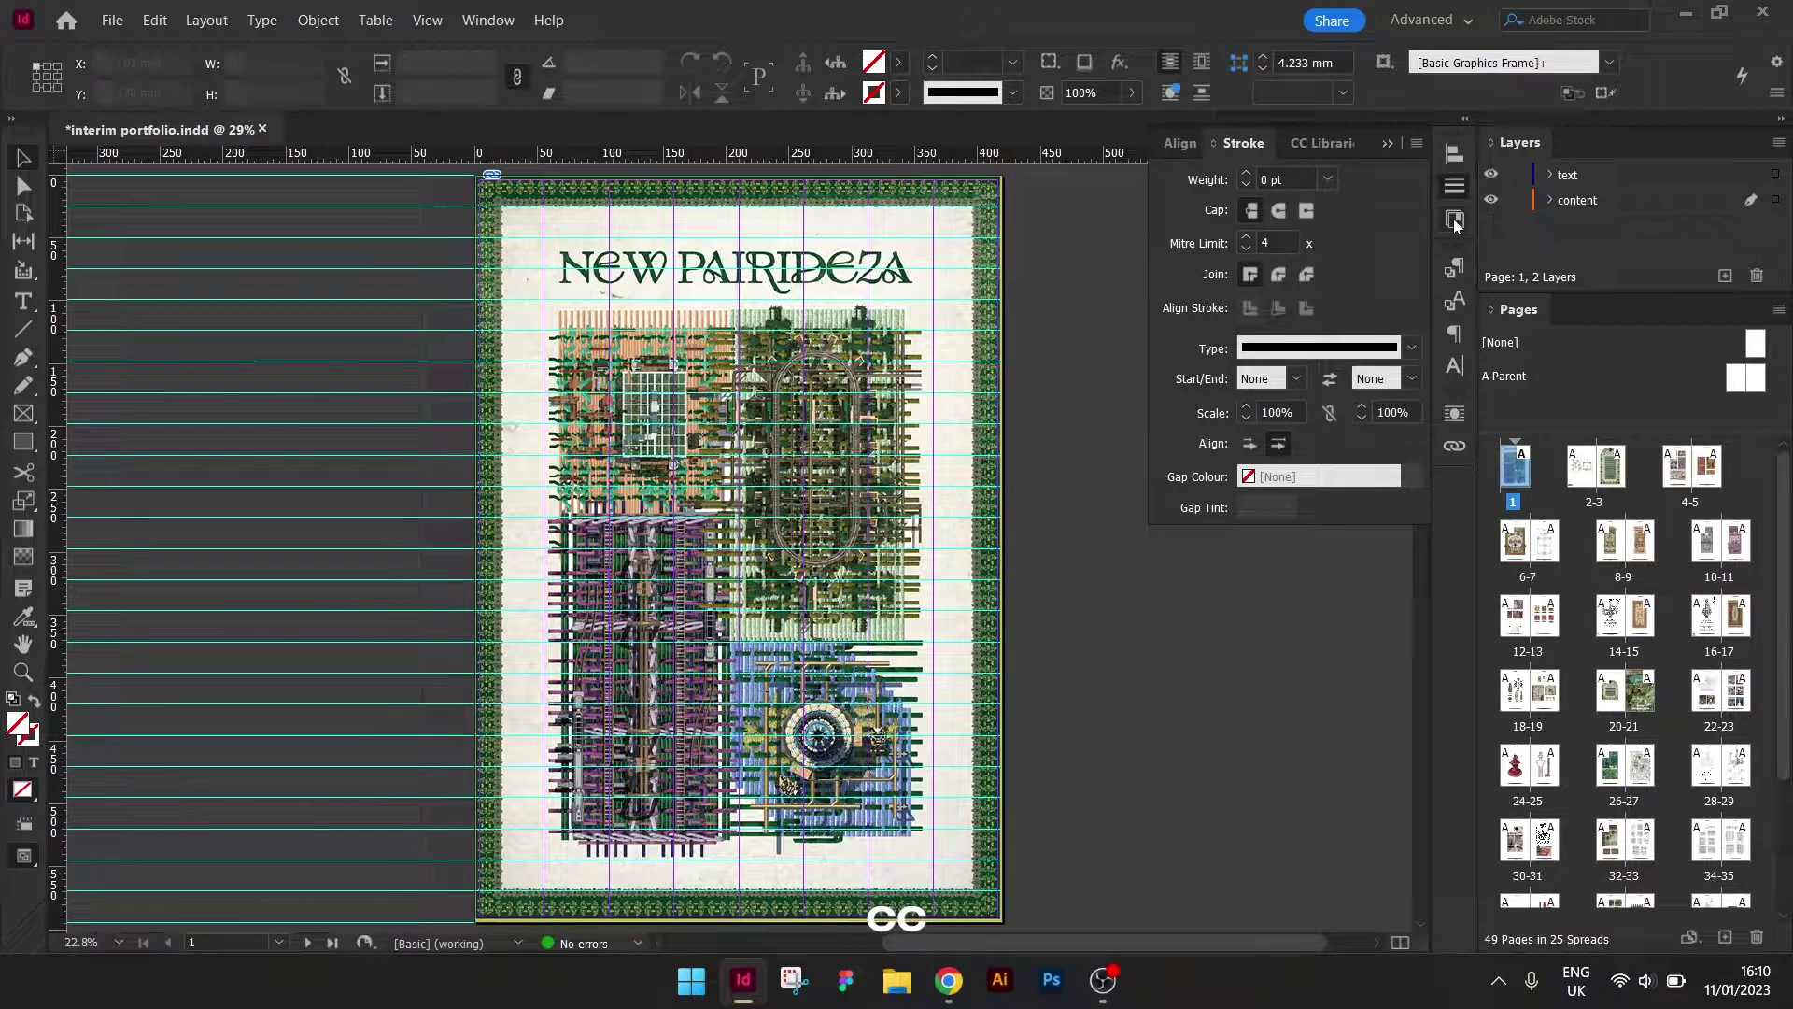
{"action": "left_click", "coordinate": [1459, 268]}
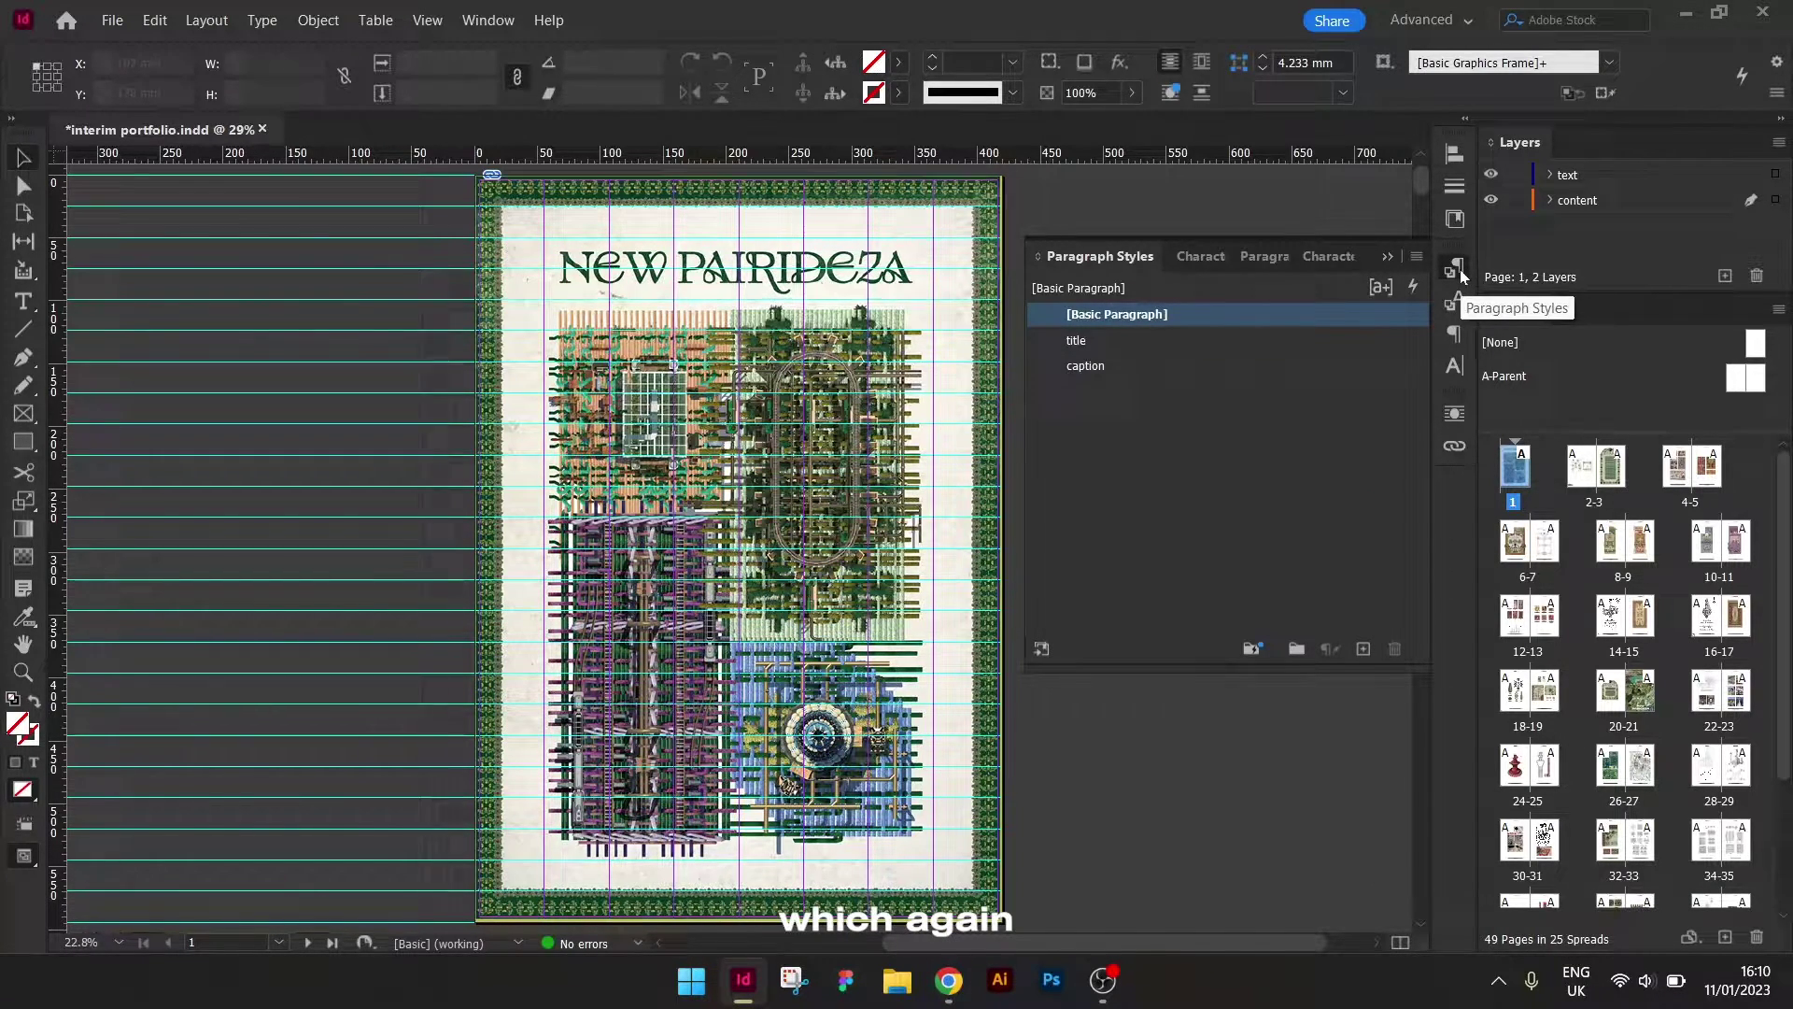
Select the contents frame on page 3, then clear the selection.
{"action": "scroll", "coordinate": [955, 536], "scroll_direction": "down", "scroll_amount": 10}
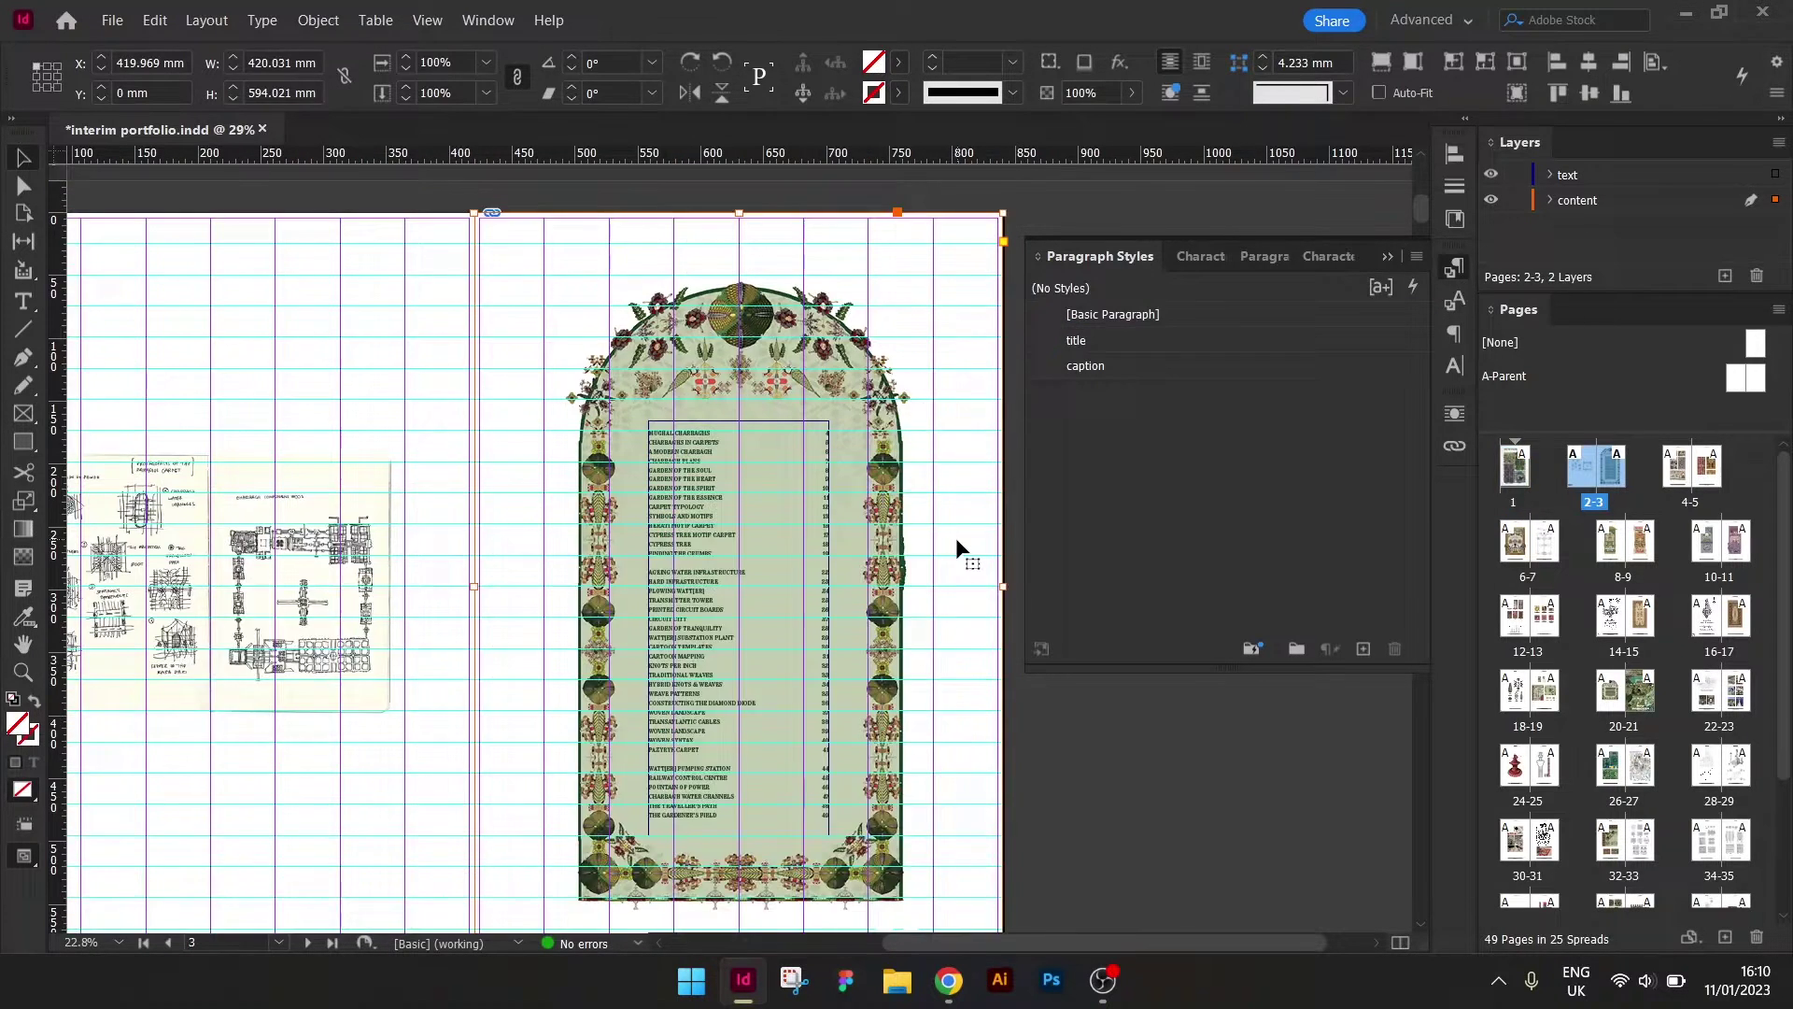
{"action": "left_click", "coordinate": [982, 559]}
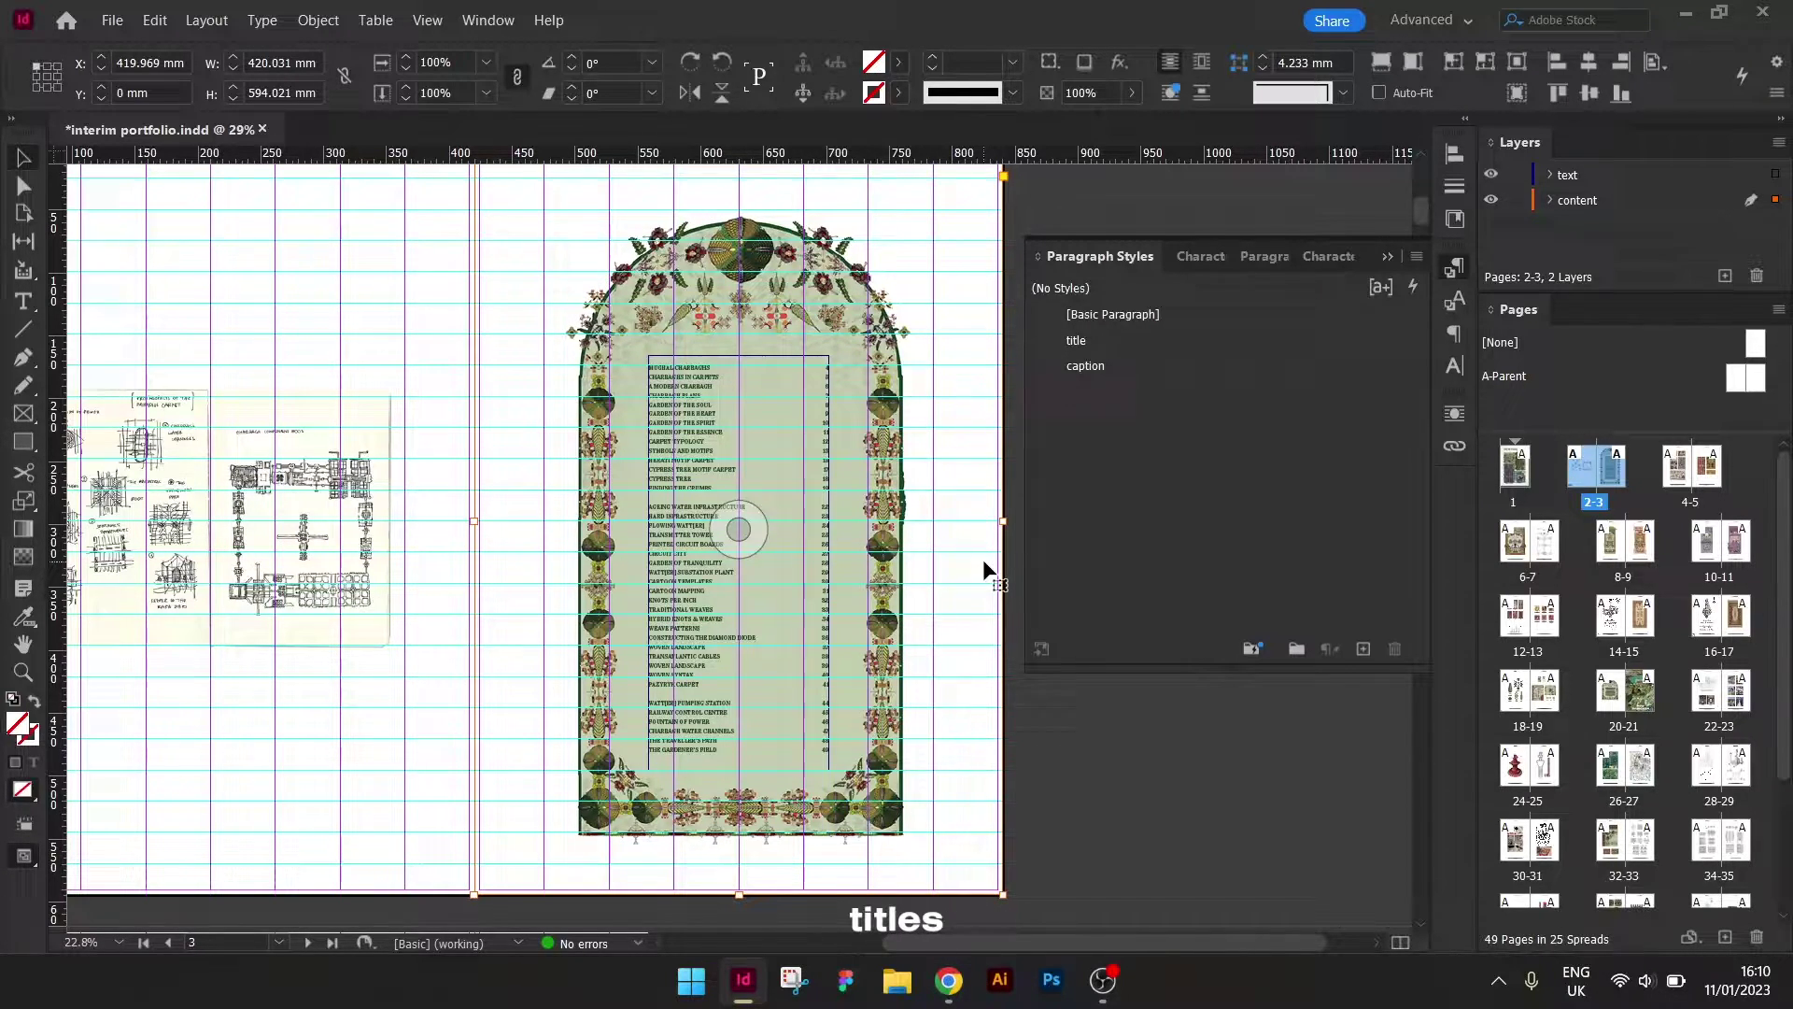
{"action": "scroll", "coordinate": [983, 558], "scroll_direction": "down", "scroll_amount": 4}
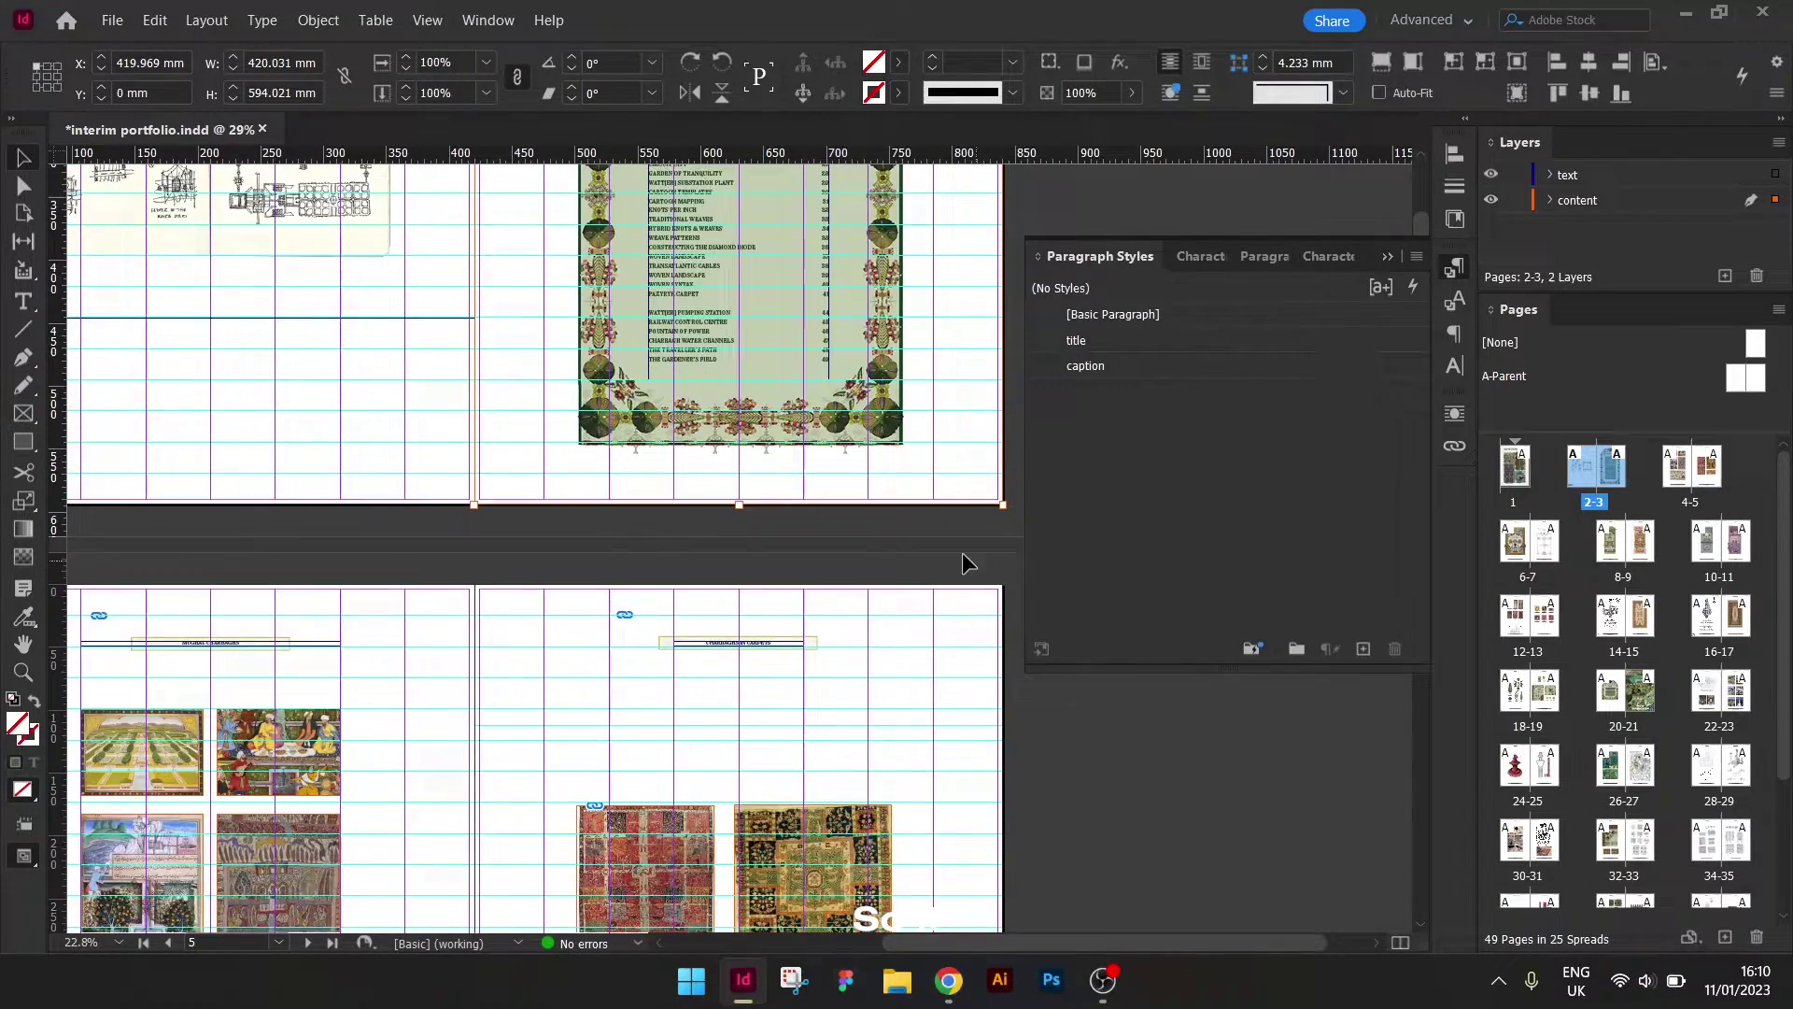
{"action": "scroll", "coordinate": [961, 552], "scroll_direction": "down", "scroll_amount": 2}
{"action": "left_click", "coordinate": [838, 529]}
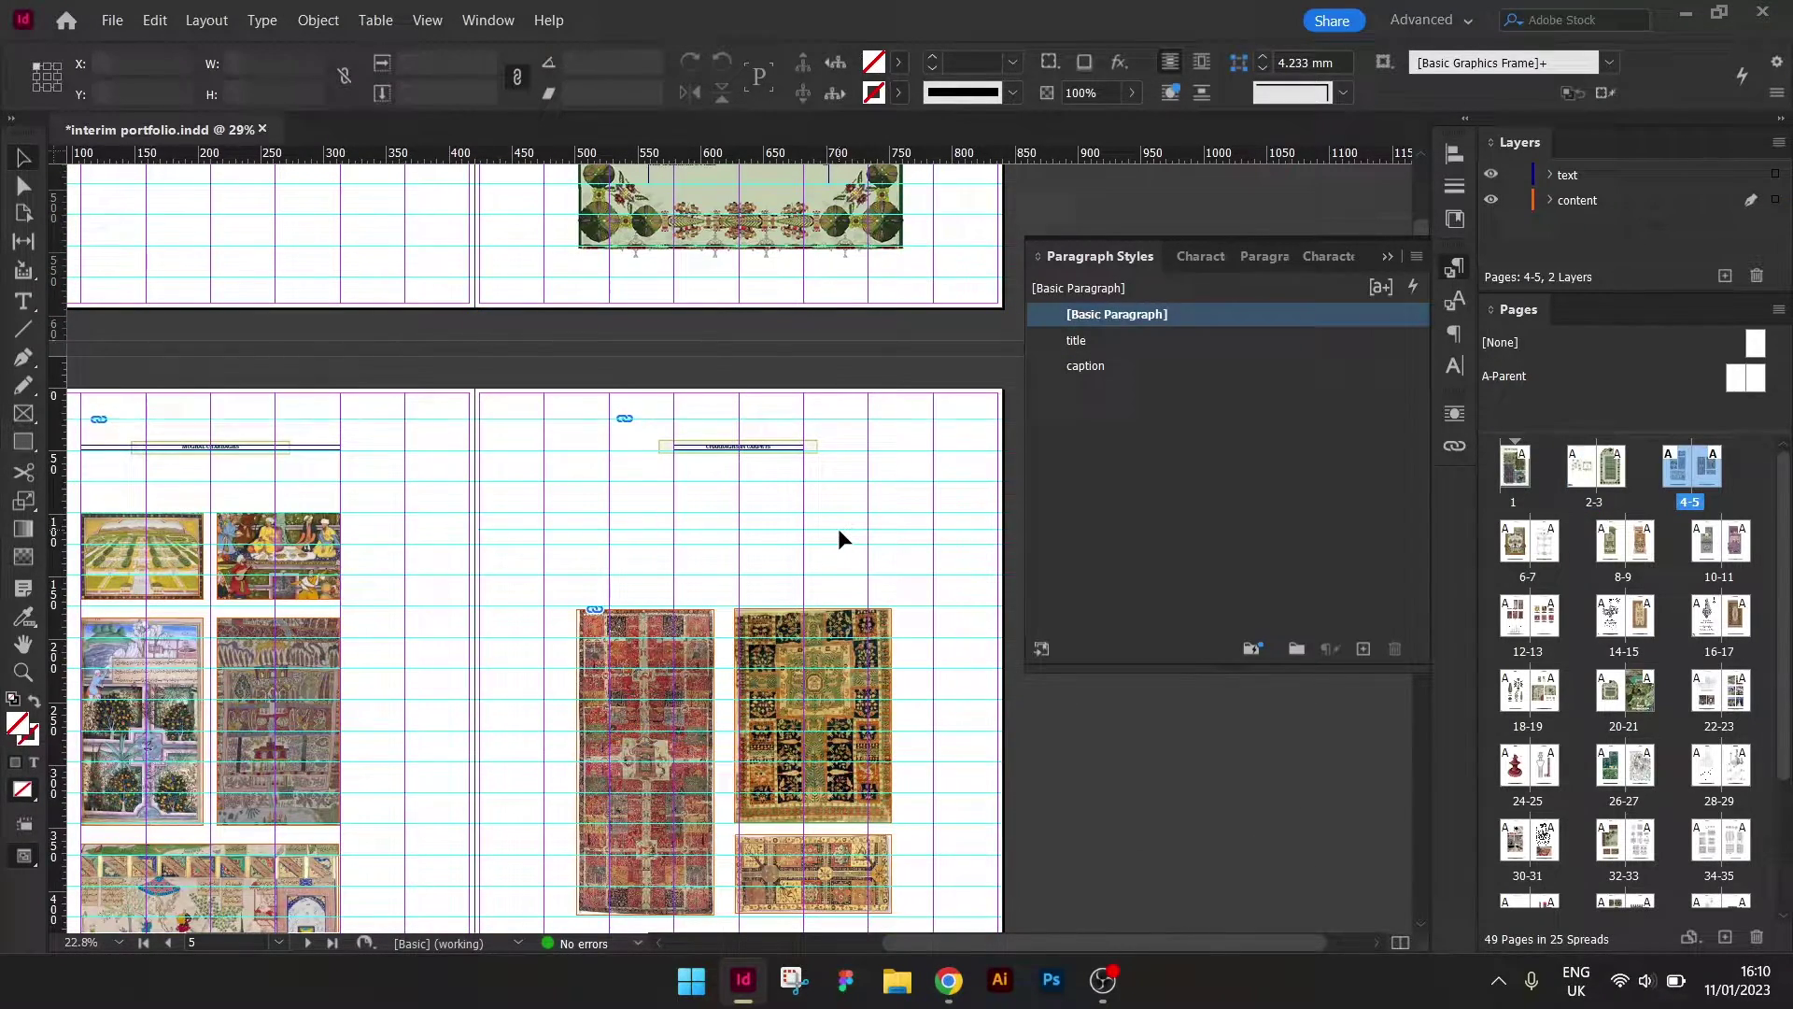
Zoom into spread 4-5, select the CHARBAGHS IN CARPETS title, and scroll back to contents.
{"action": "key", "text": "ctrl+equal"}
{"action": "key", "text": "ctrl+equal"}
{"action": "key", "text": "ctrl+equal"}
{"action": "key", "text": "ctrl+equal"}
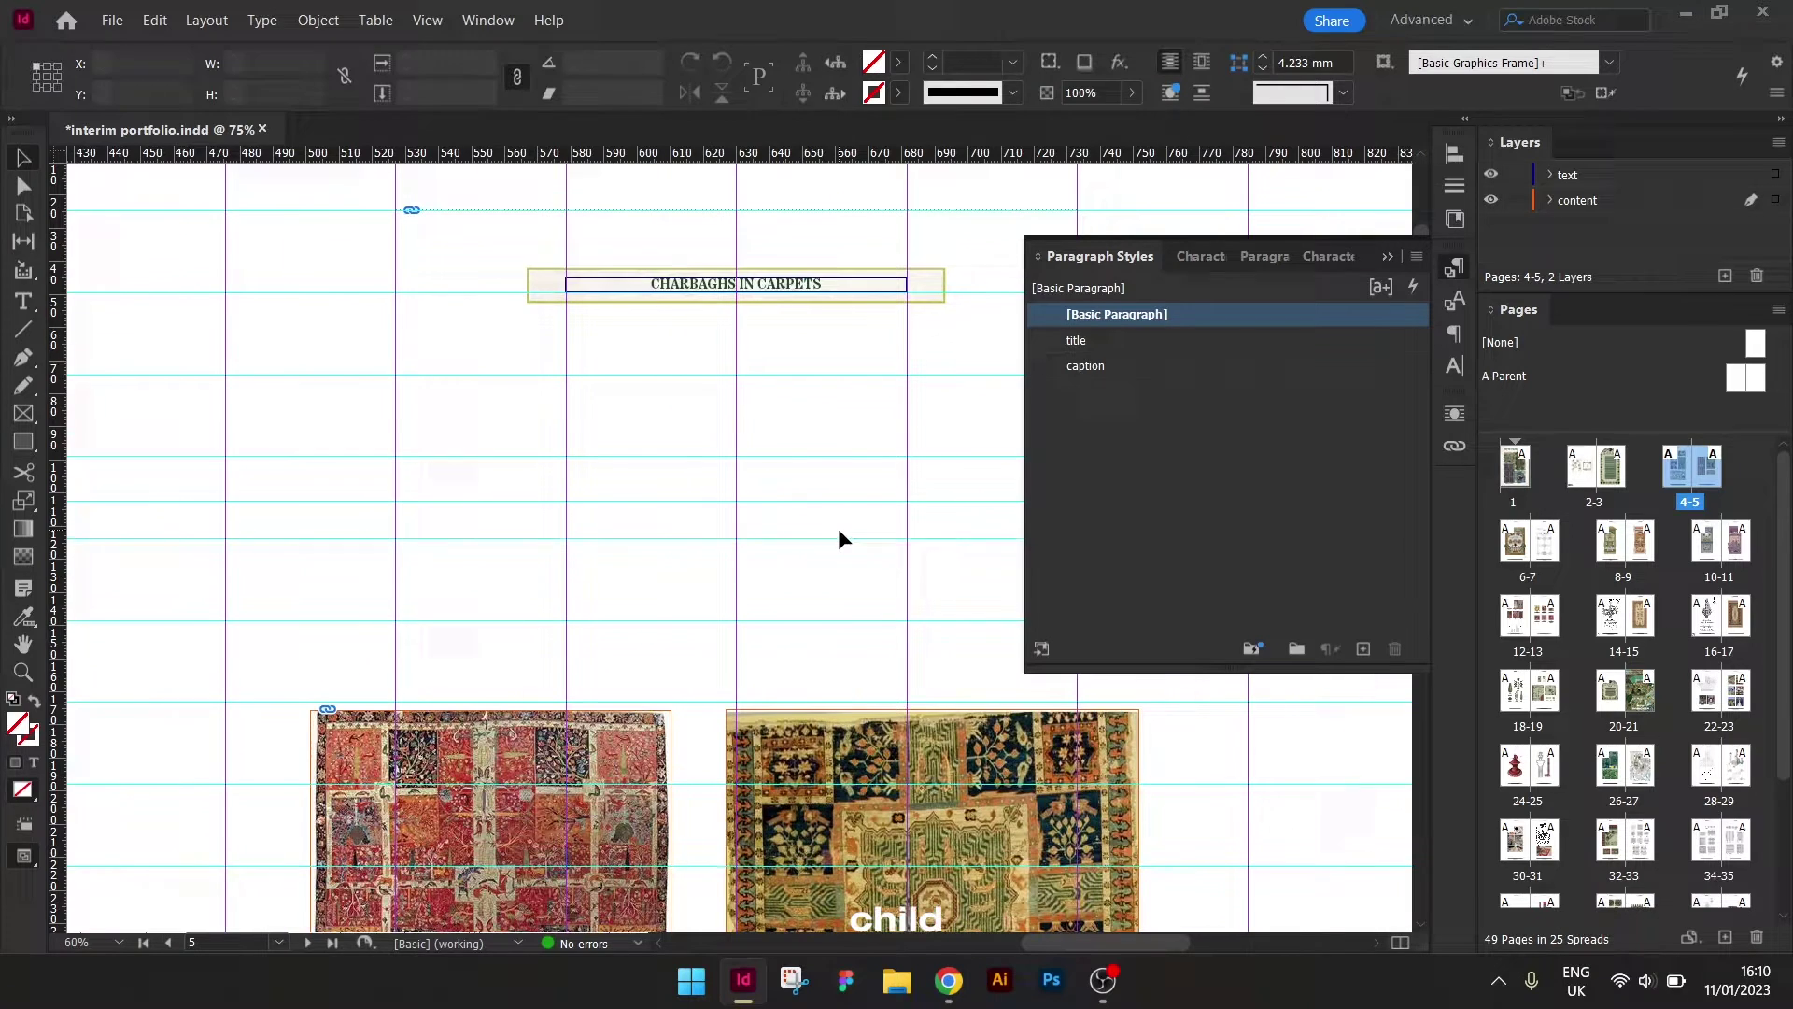
{"action": "left_click", "coordinate": [805, 287]}
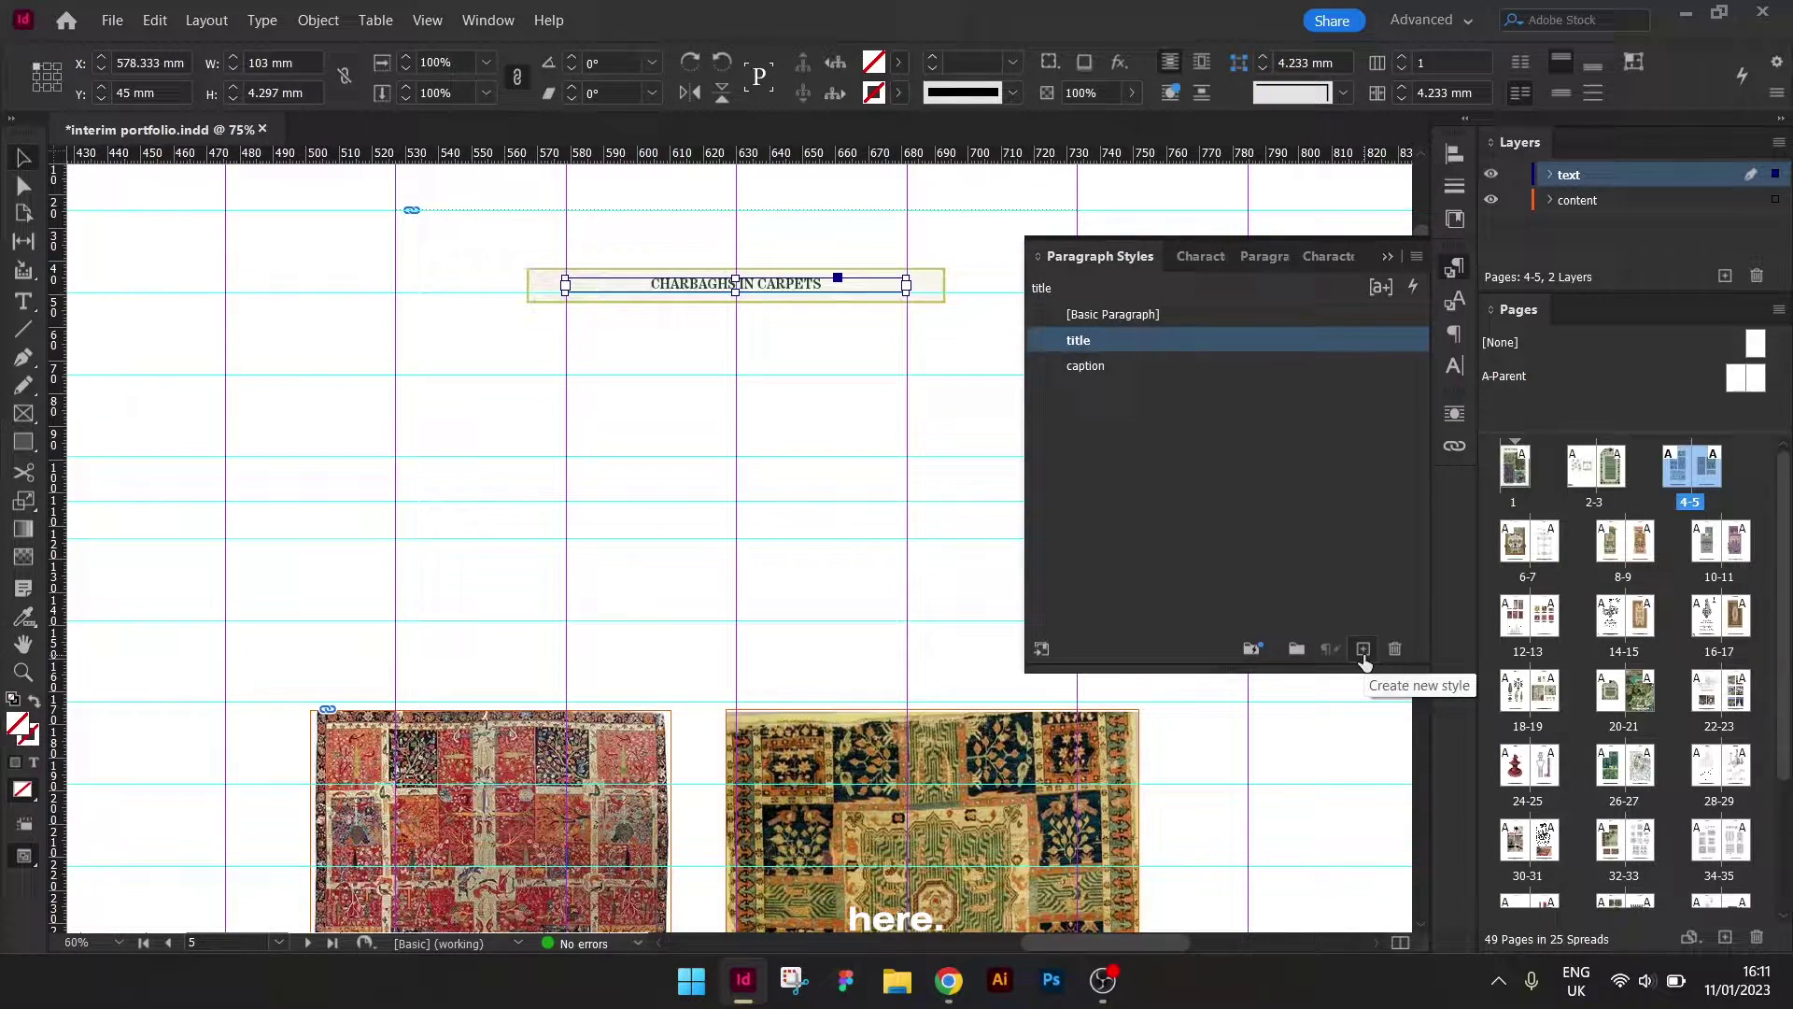
{"action": "scroll", "coordinate": [1311, 401], "scroll_direction": "up", "scroll_amount": 1}
{"action": "scroll", "coordinate": [1311, 392], "scroll_direction": "down", "scroll_amount": 2}
{"action": "scroll", "coordinate": [1309, 392], "scroll_direction": "up", "scroll_amount": 6}
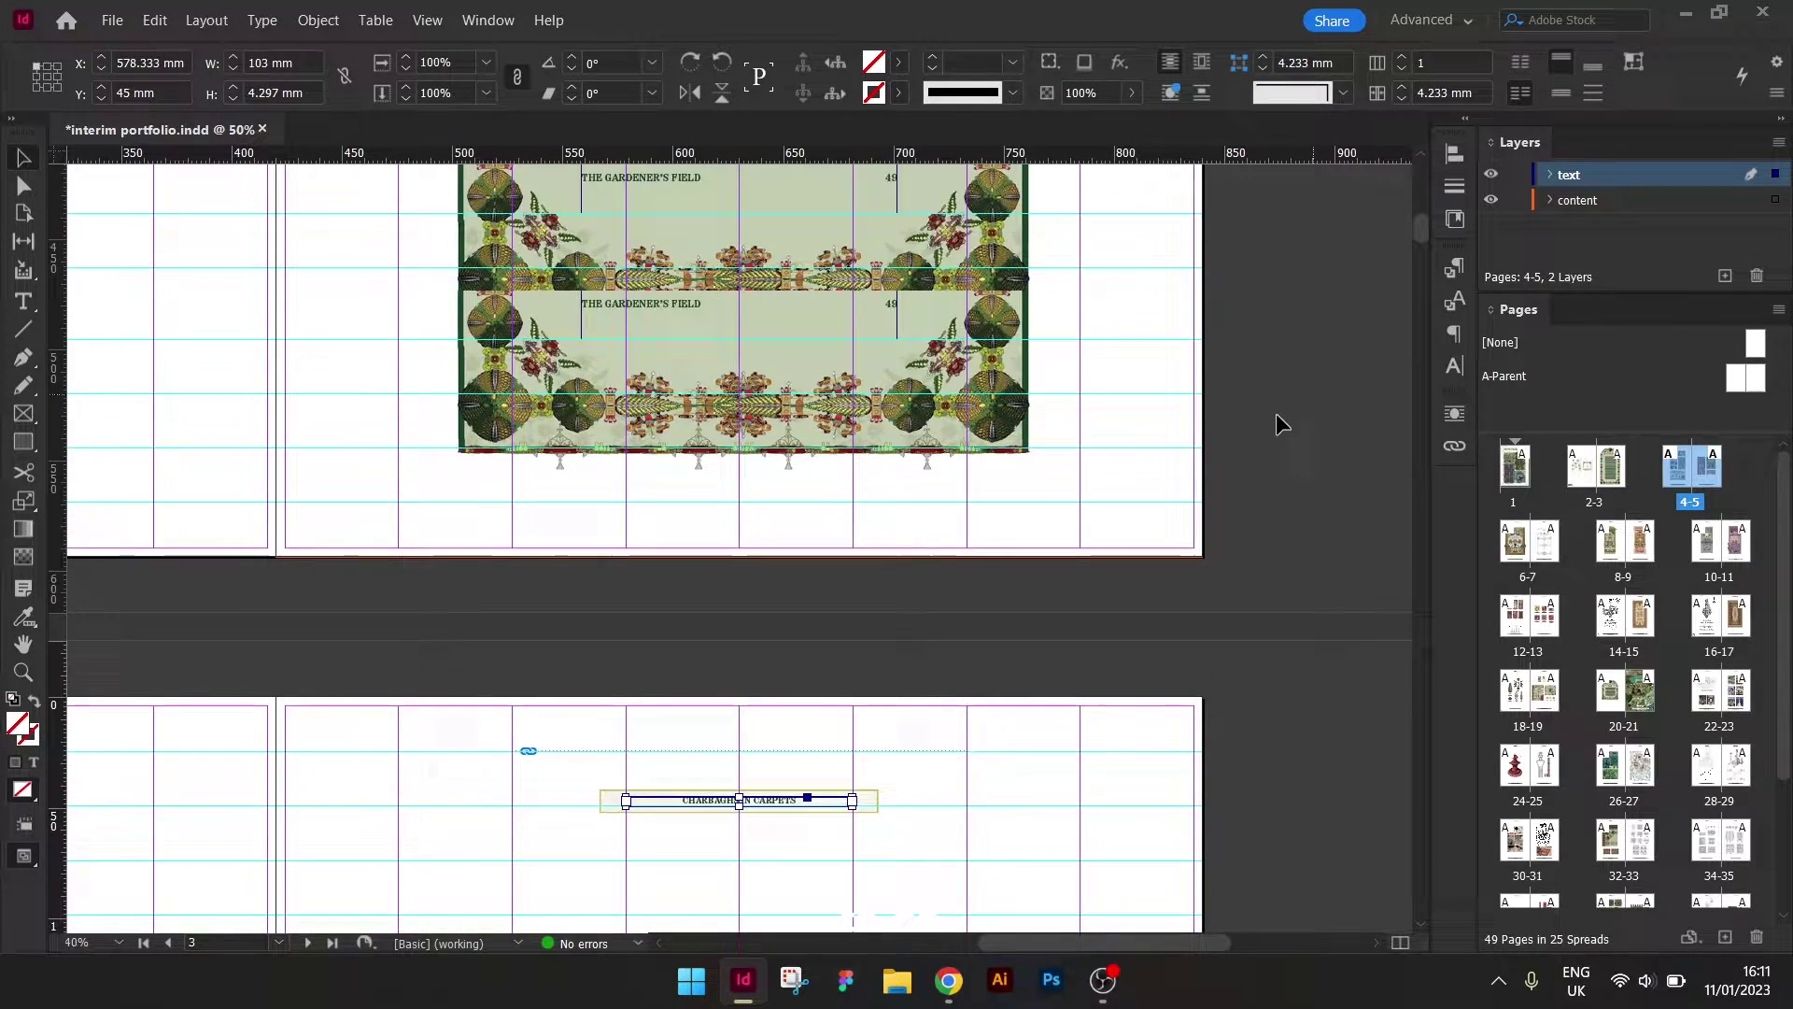
{"action": "scroll", "coordinate": [1231, 426], "scroll_direction": "up", "scroll_amount": 2}
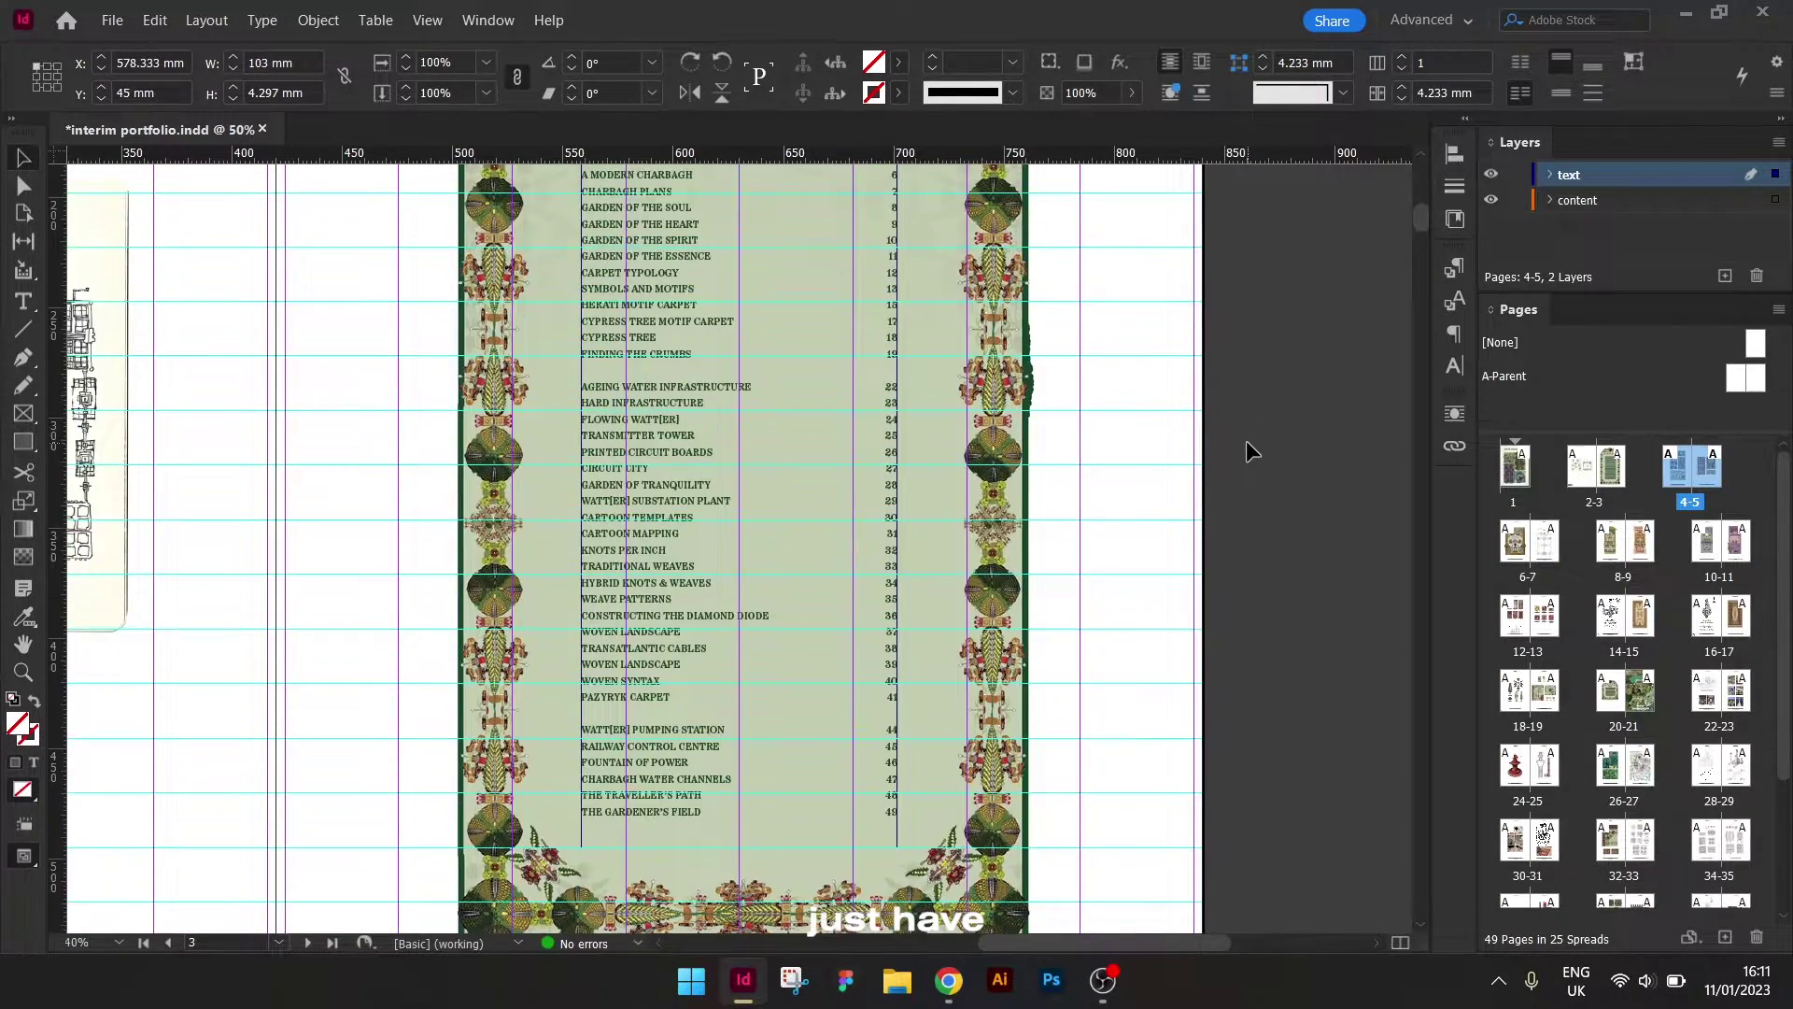
Regenerate the table of contents by confirming the Layout > Table of Contents dialog.
{"action": "left_click", "coordinate": [1208, 409]}
{"action": "left_click", "coordinate": [207, 21]}
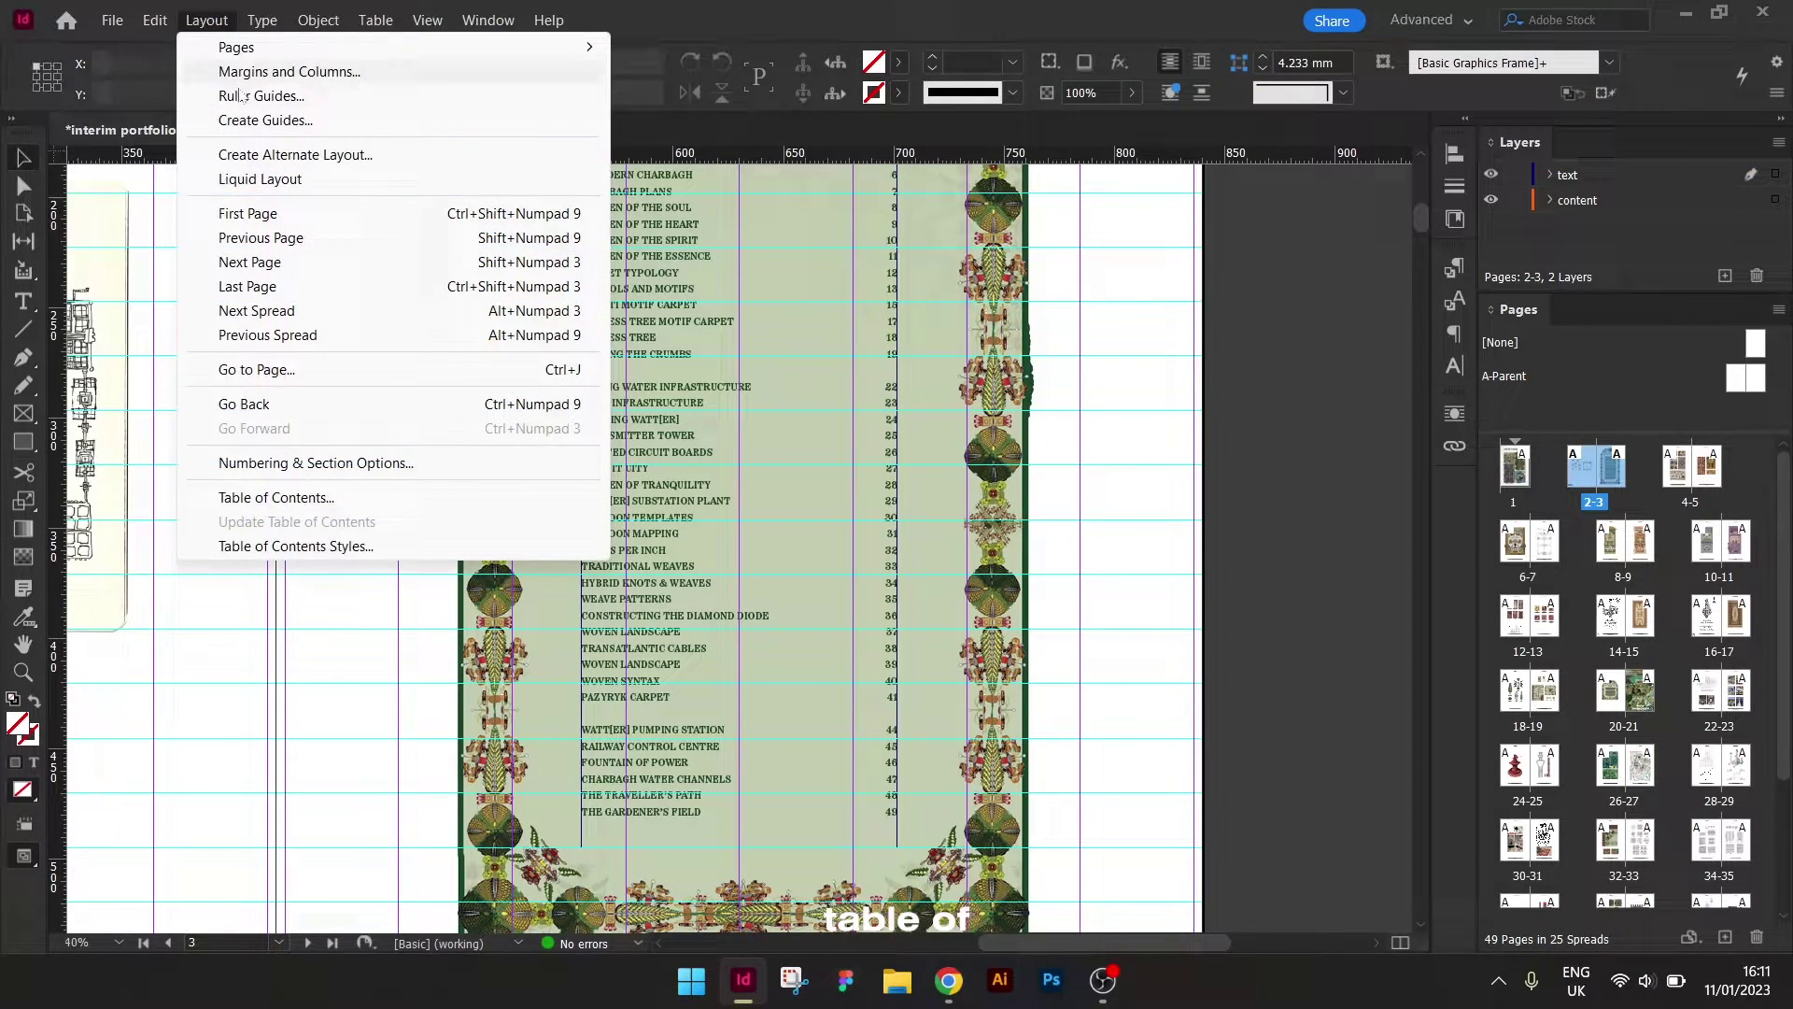
{"action": "left_click", "coordinate": [308, 498]}
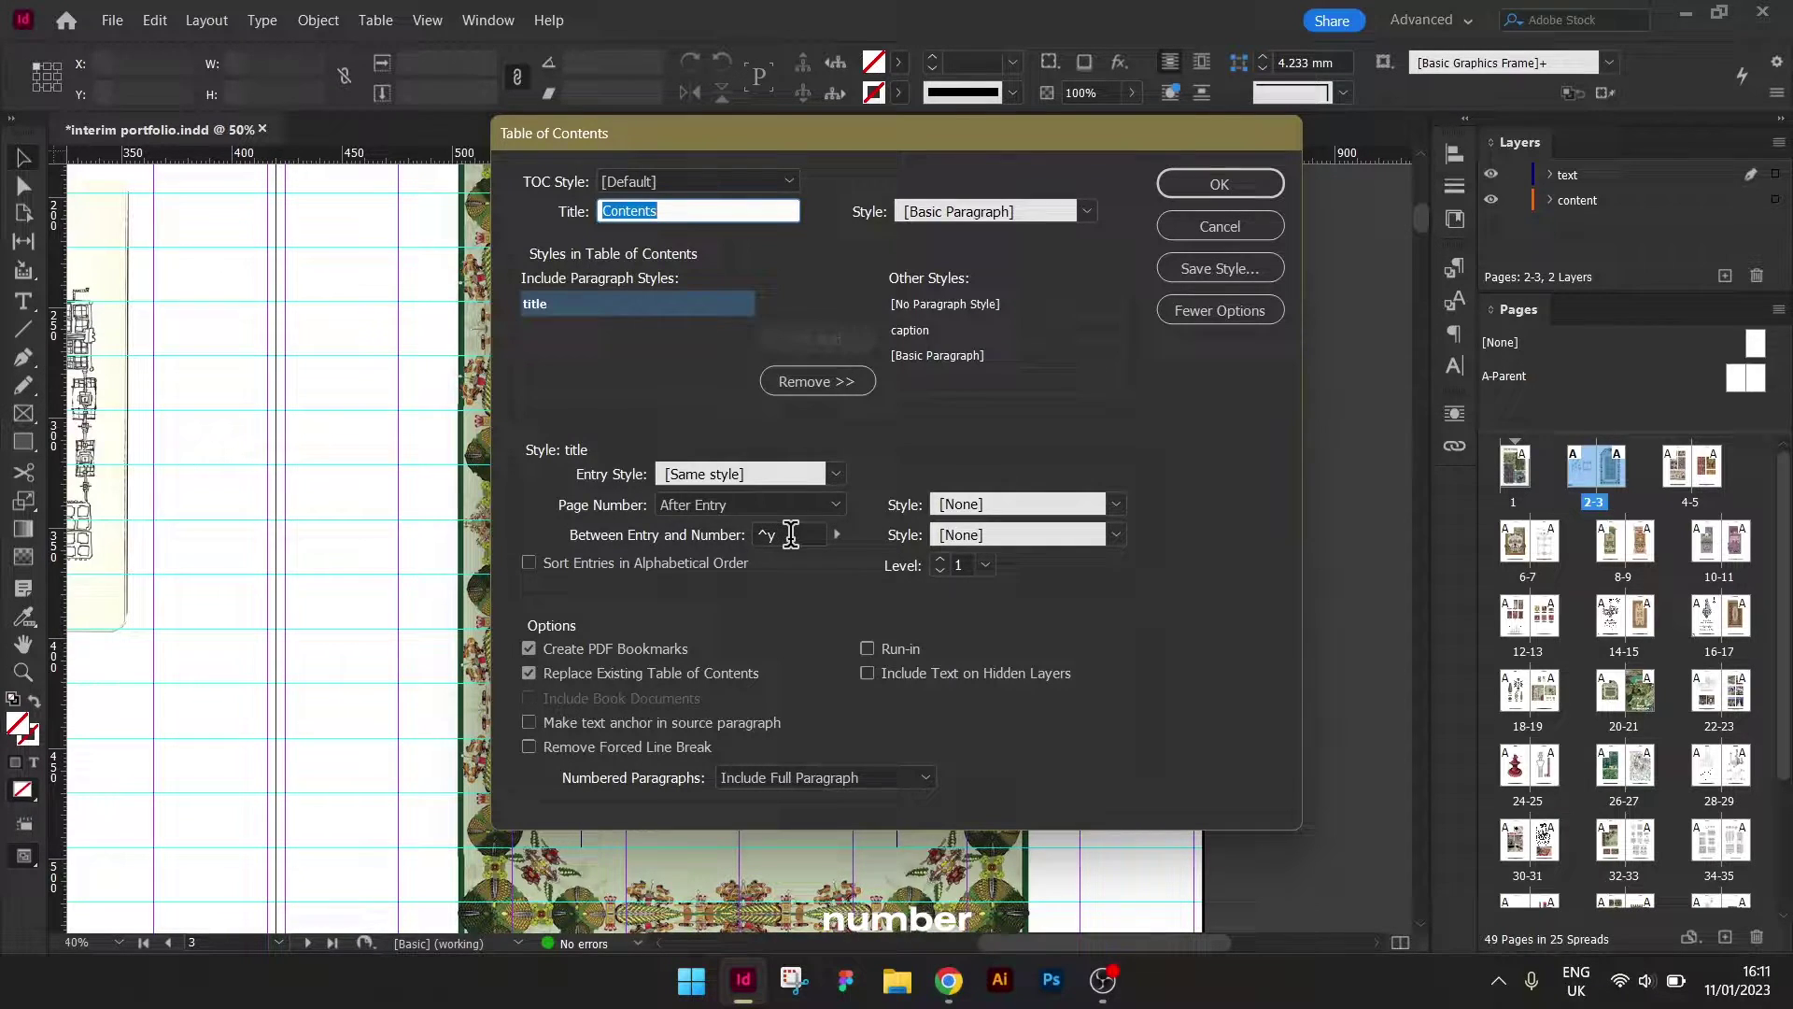
{"action": "left_click", "coordinate": [1220, 184]}
Select the contents text frame and run Layout > Update Table of Contents.
{"action": "scroll", "coordinate": [1181, 504], "scroll_direction": "up", "scroll_amount": 2}
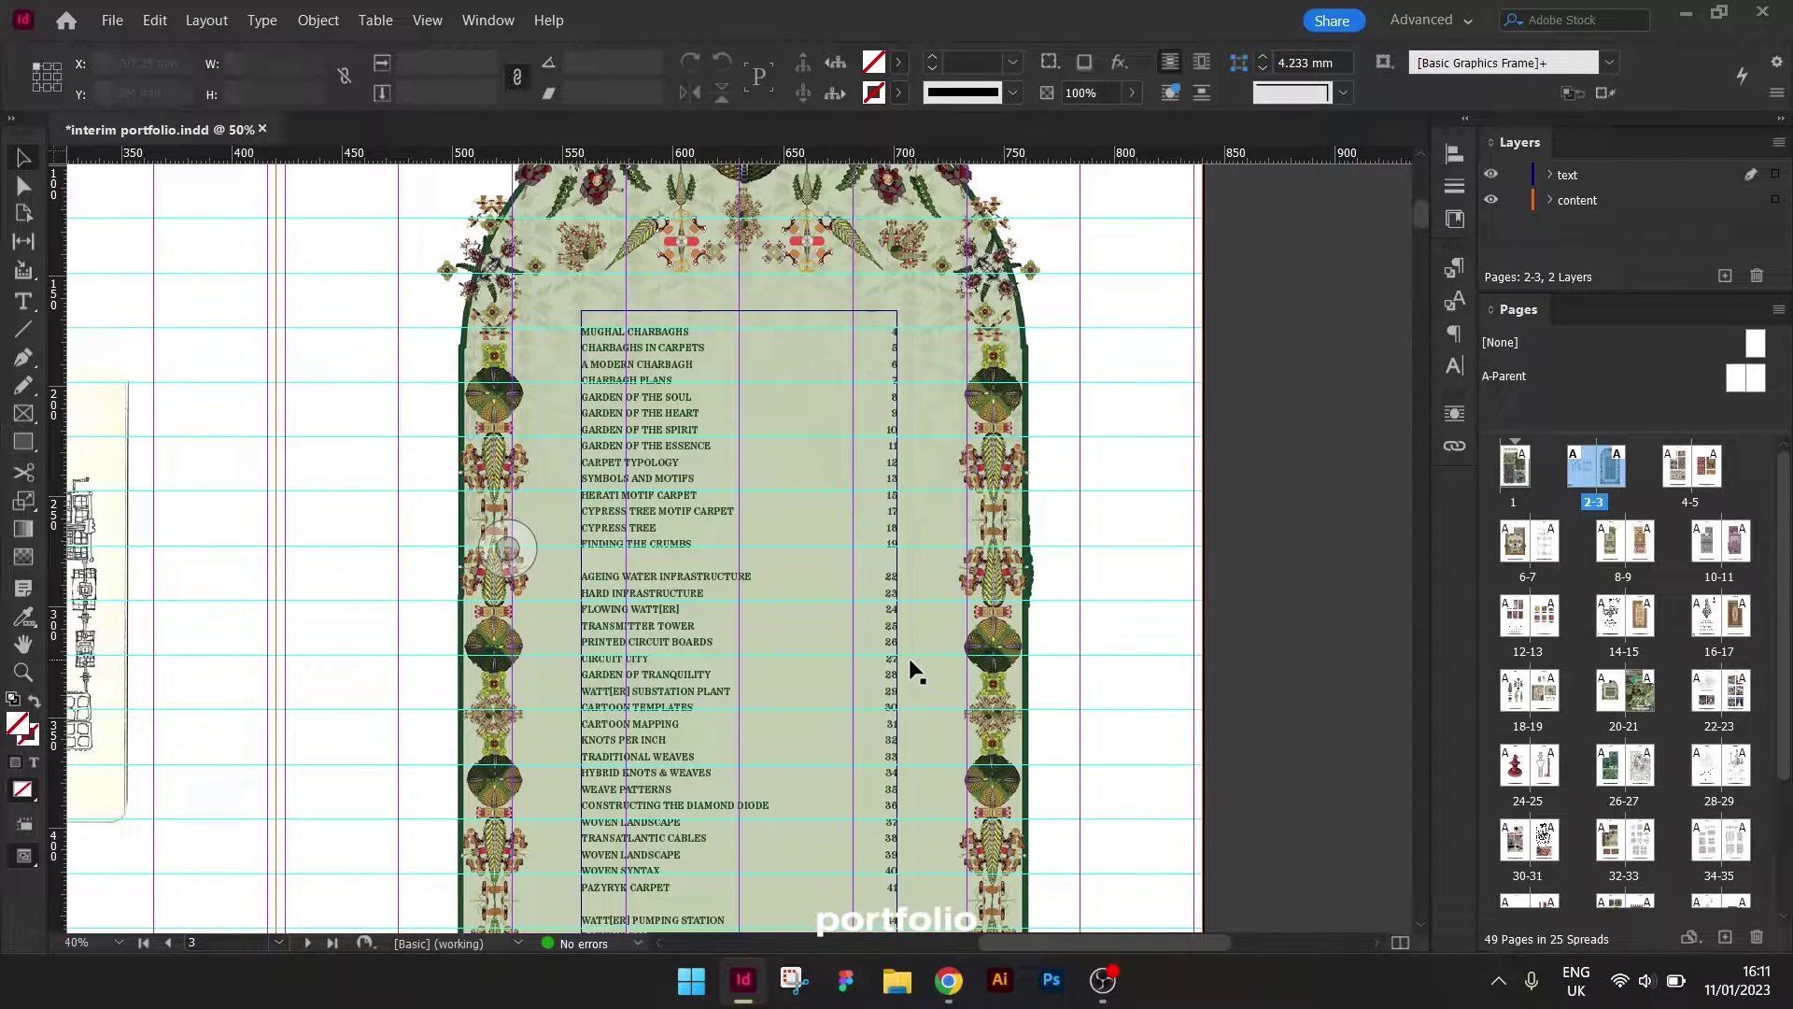
{"action": "scroll", "coordinate": [914, 671], "scroll_direction": "down", "scroll_amount": 3}
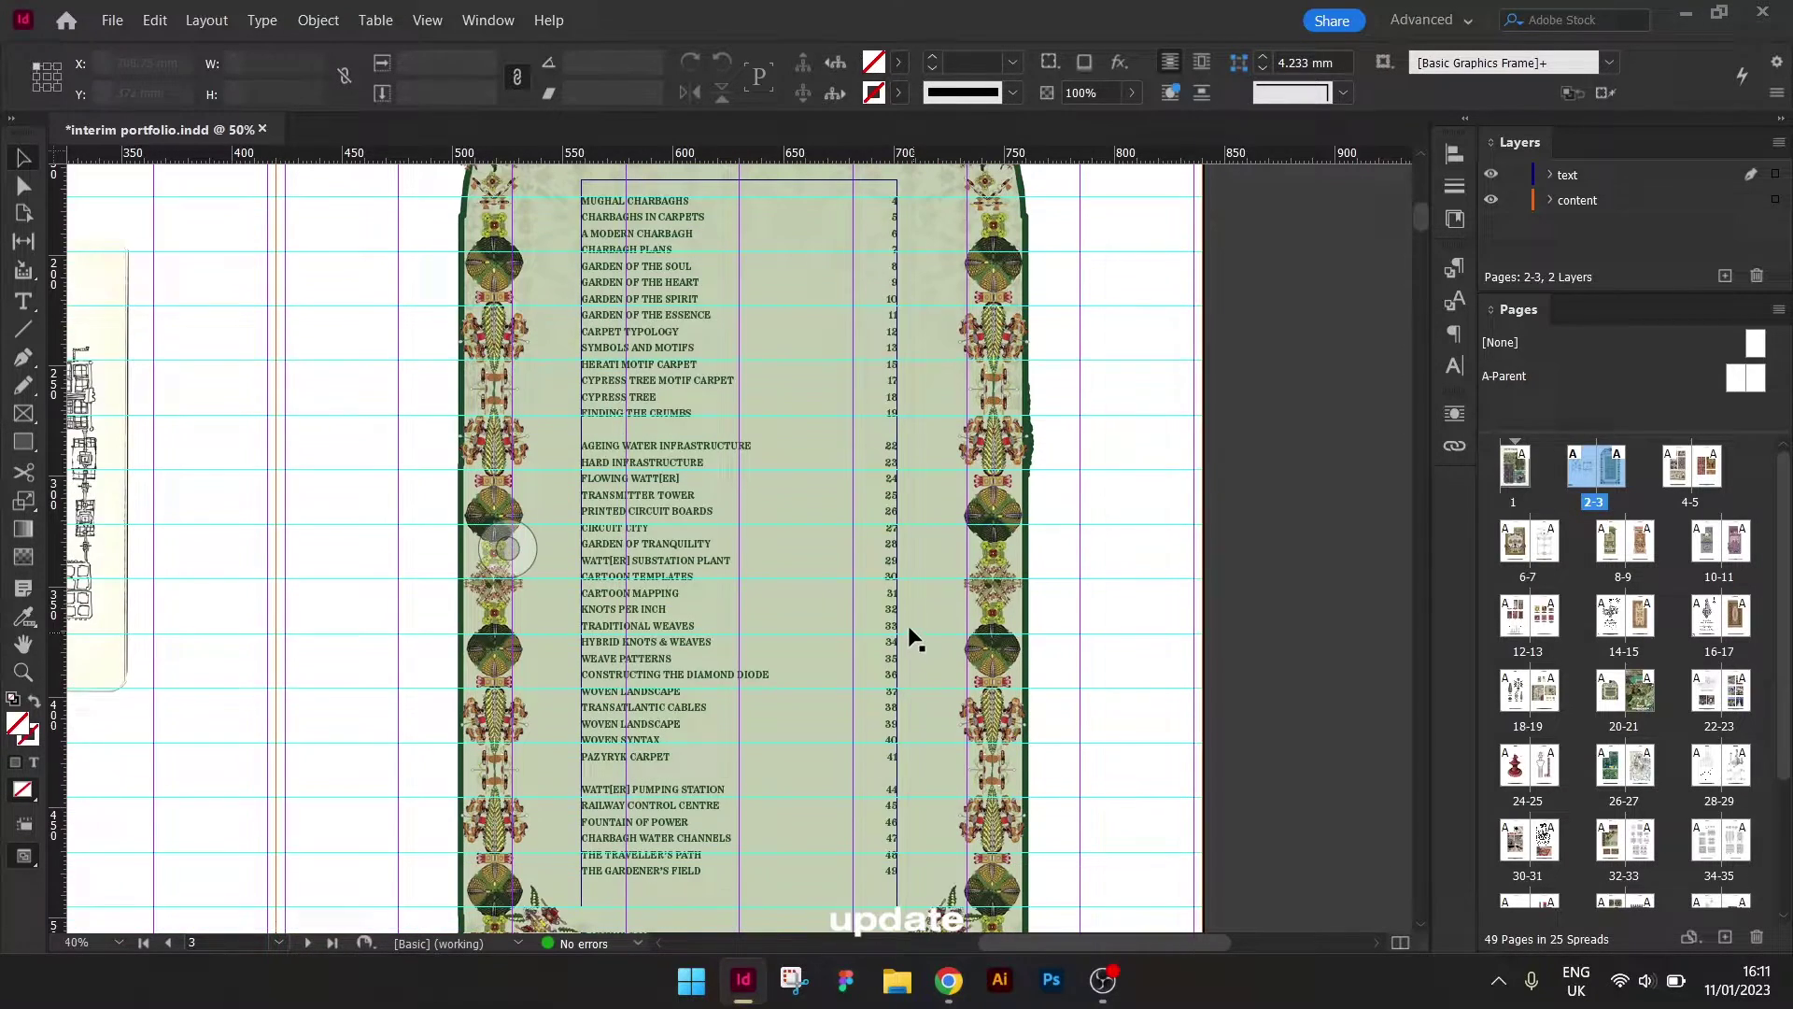
{"action": "scroll", "coordinate": [669, 831], "scroll_direction": "down", "scroll_amount": 12}
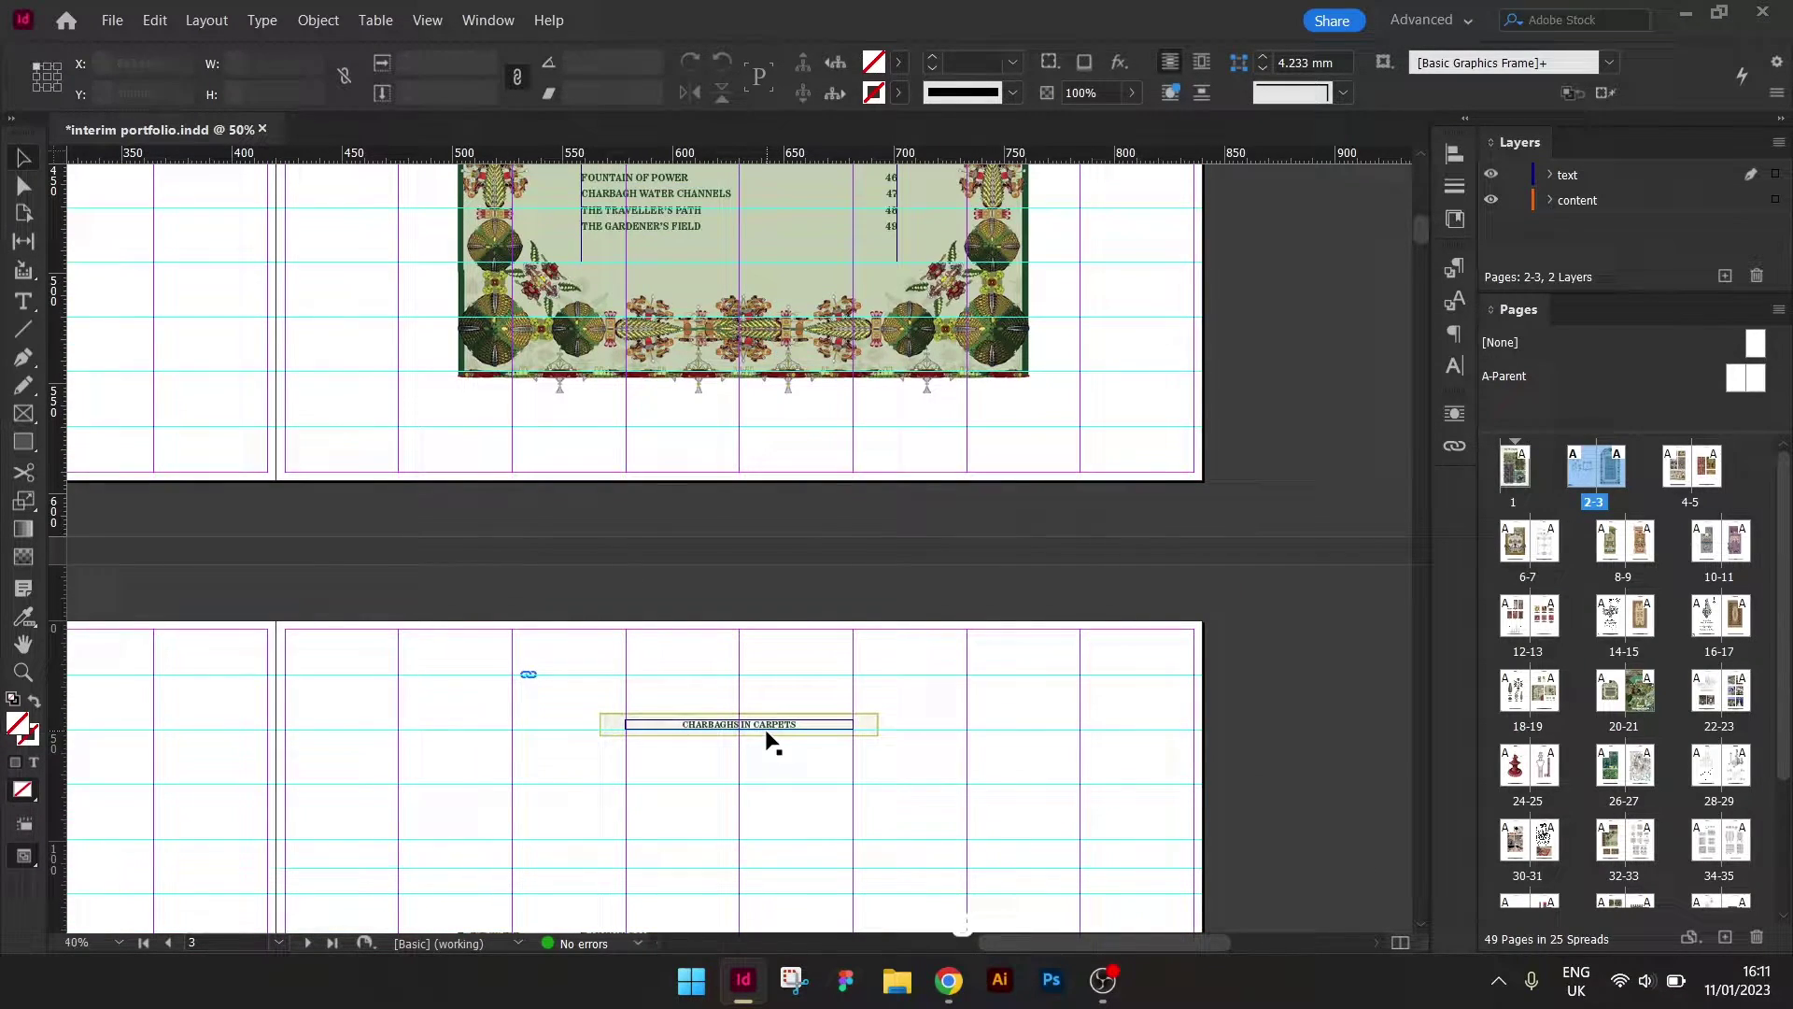
{"action": "scroll", "coordinate": [765, 735], "scroll_direction": "up", "scroll_amount": 8}
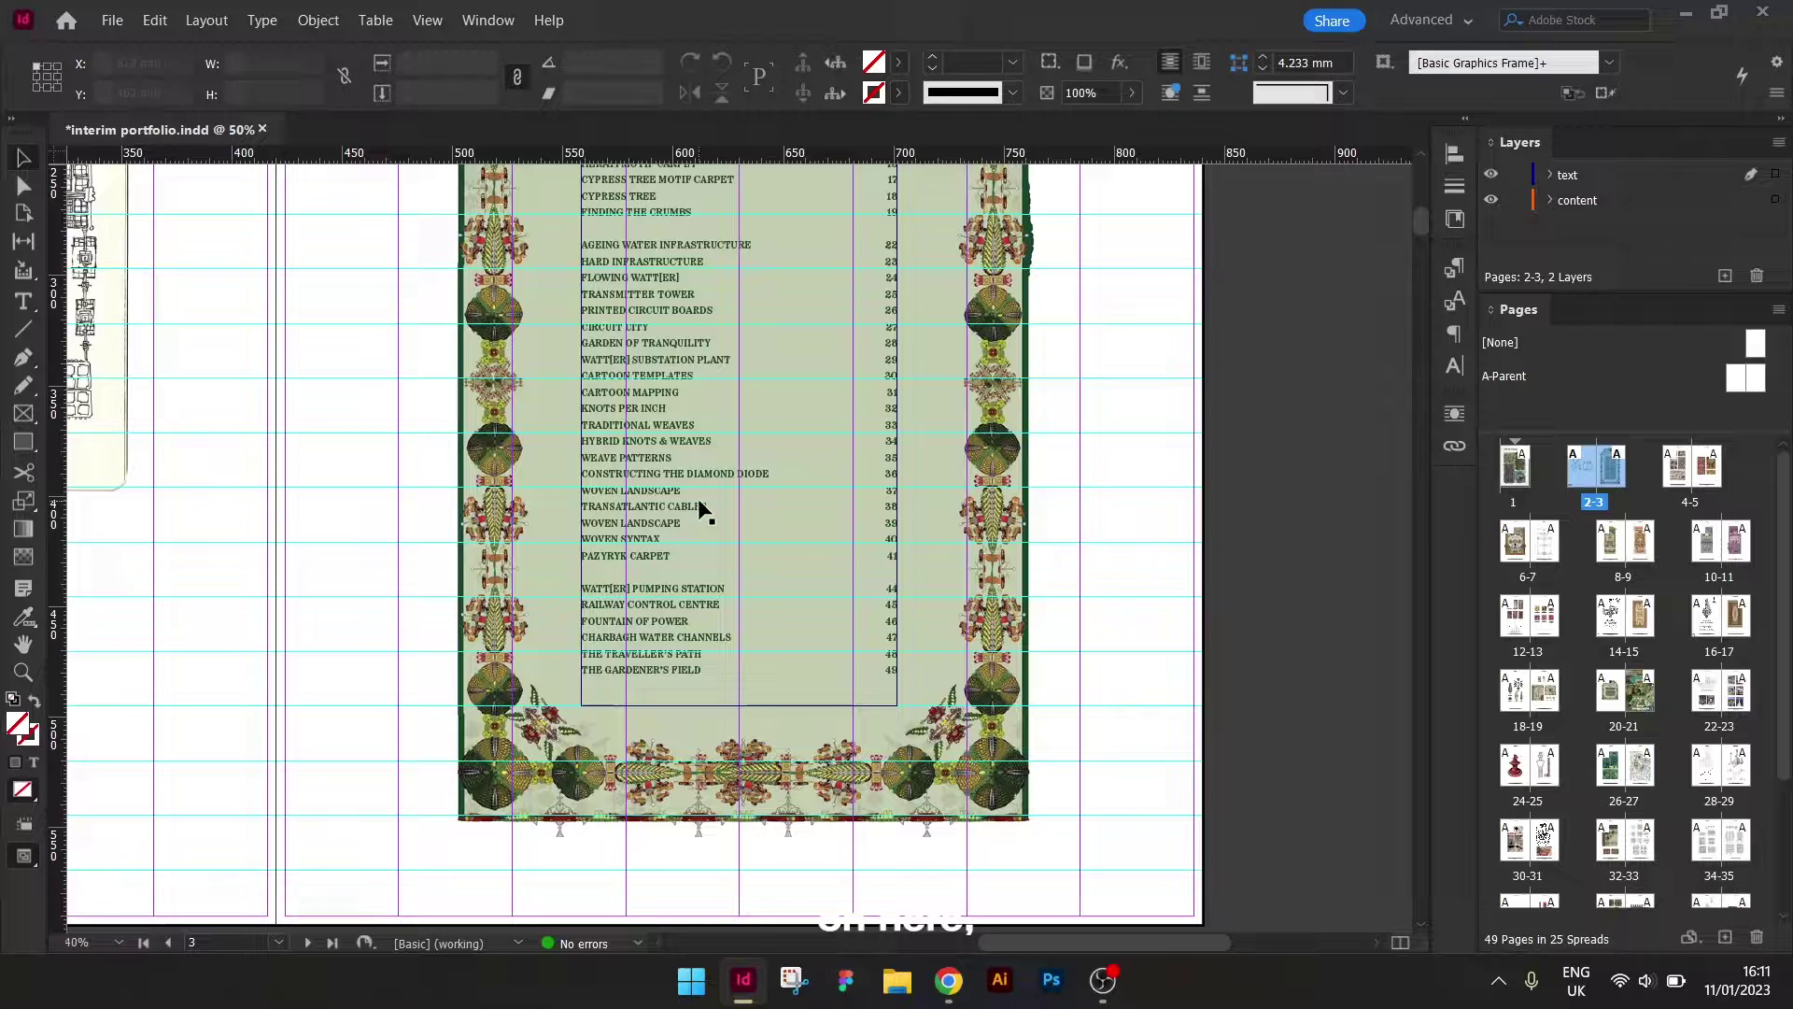
{"action": "left_click", "coordinate": [644, 488]}
{"action": "left_click", "coordinate": [209, 16]}
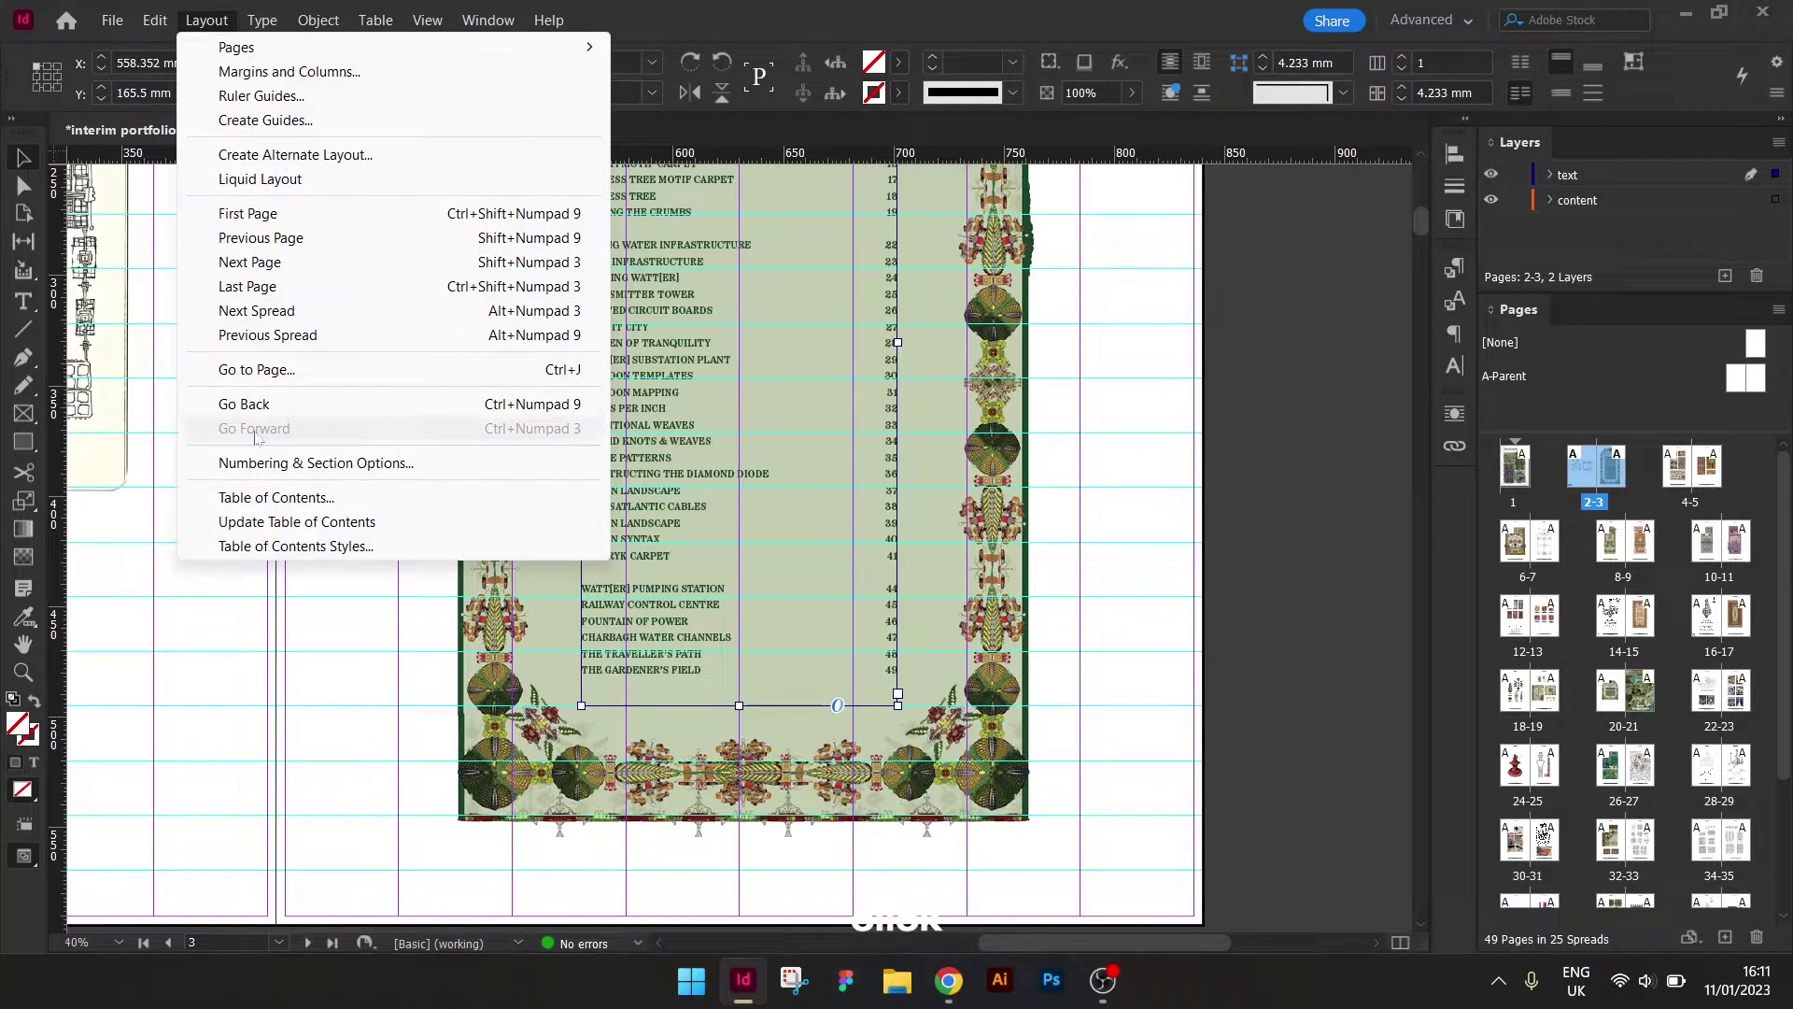
{"action": "left_click", "coordinate": [327, 521]}
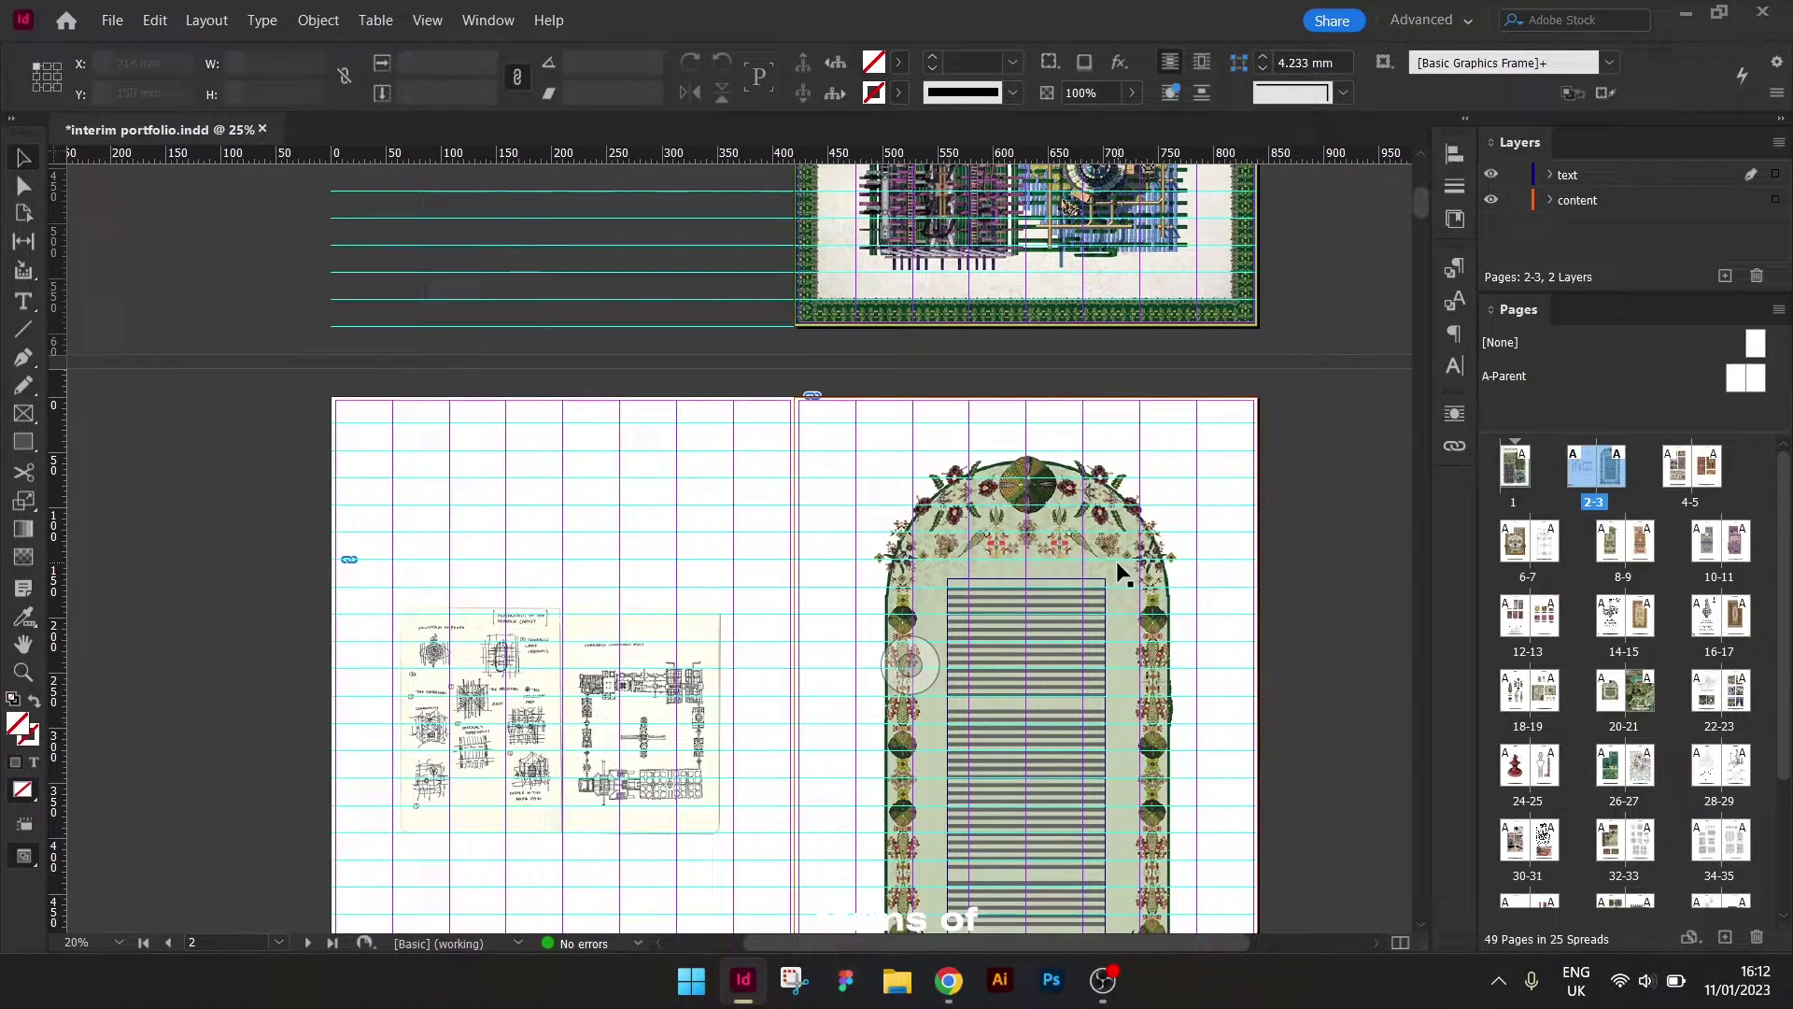
Zoom in to 50% on sketch spread 2-3 and deselect the sketch image frame.
{"action": "scroll", "coordinate": [1117, 560], "scroll_direction": "up", "scroll_amount": 3}
{"action": "scroll", "coordinate": [1120, 568], "scroll_direction": "down", "scroll_amount": 6}
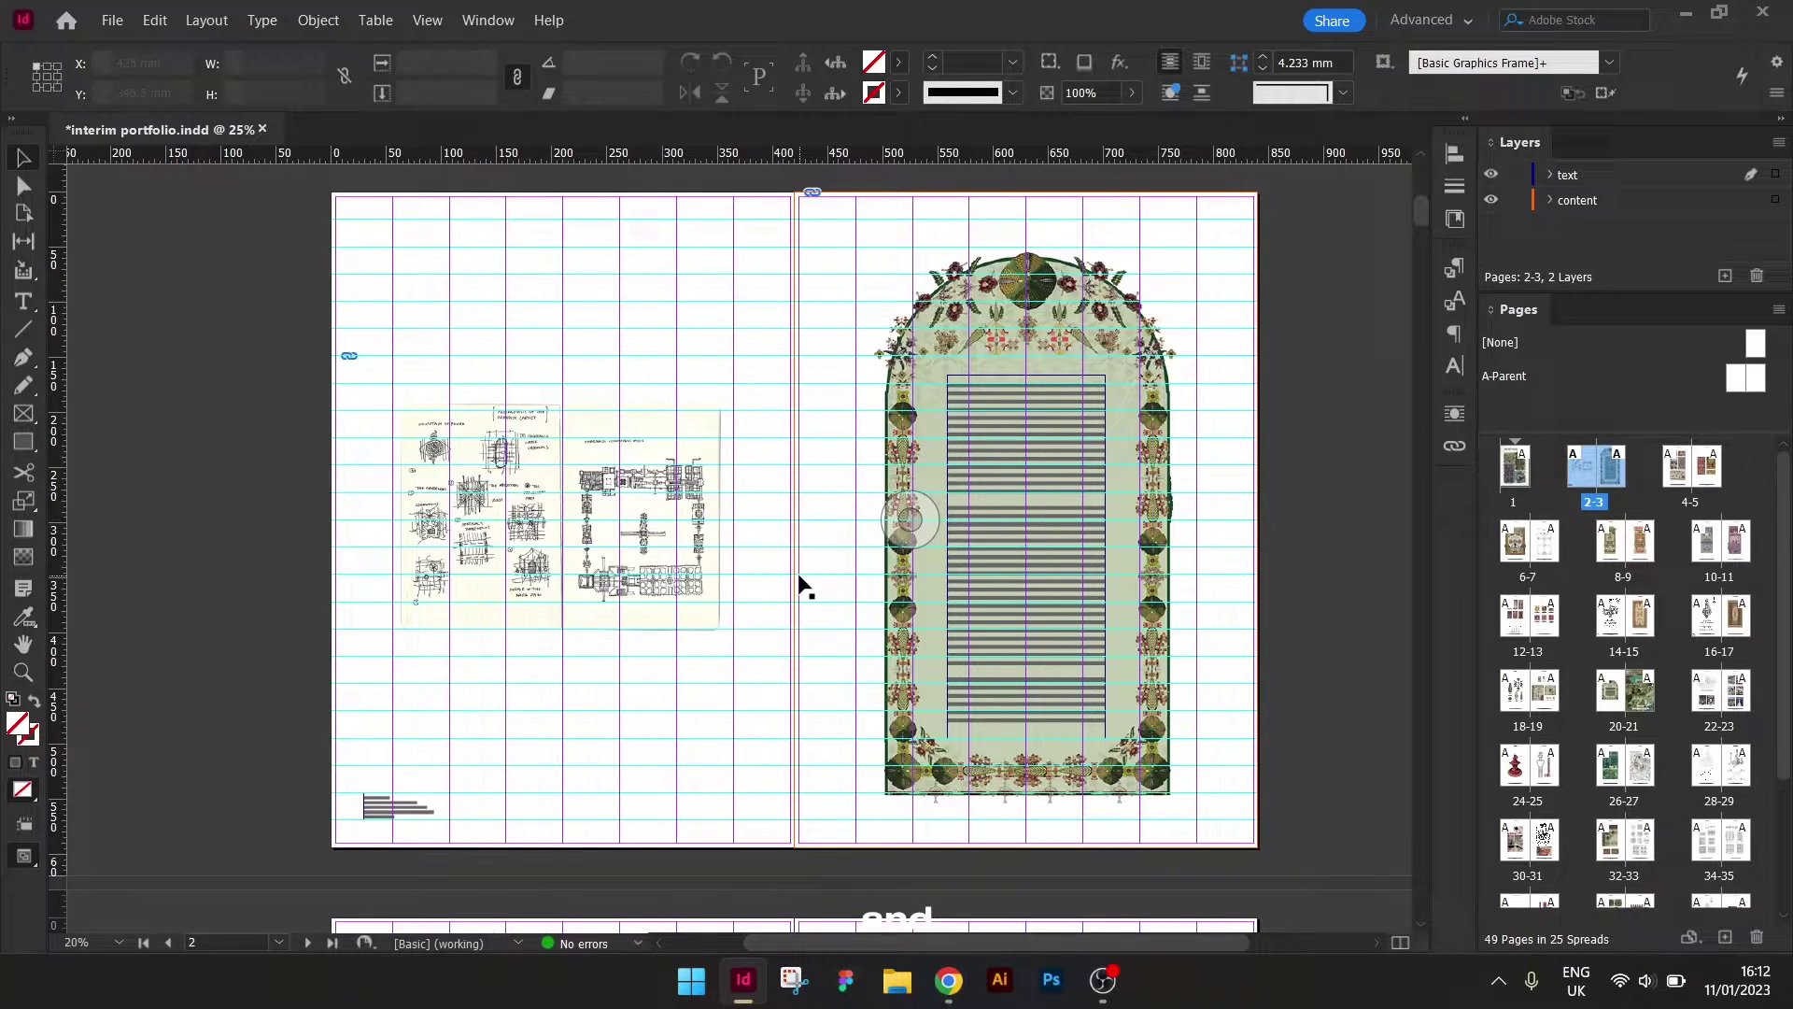
{"action": "key", "text": "ctrl+equal"}
{"action": "scroll", "coordinate": [803, 587], "scroll_direction": "left", "scroll_amount": 4}
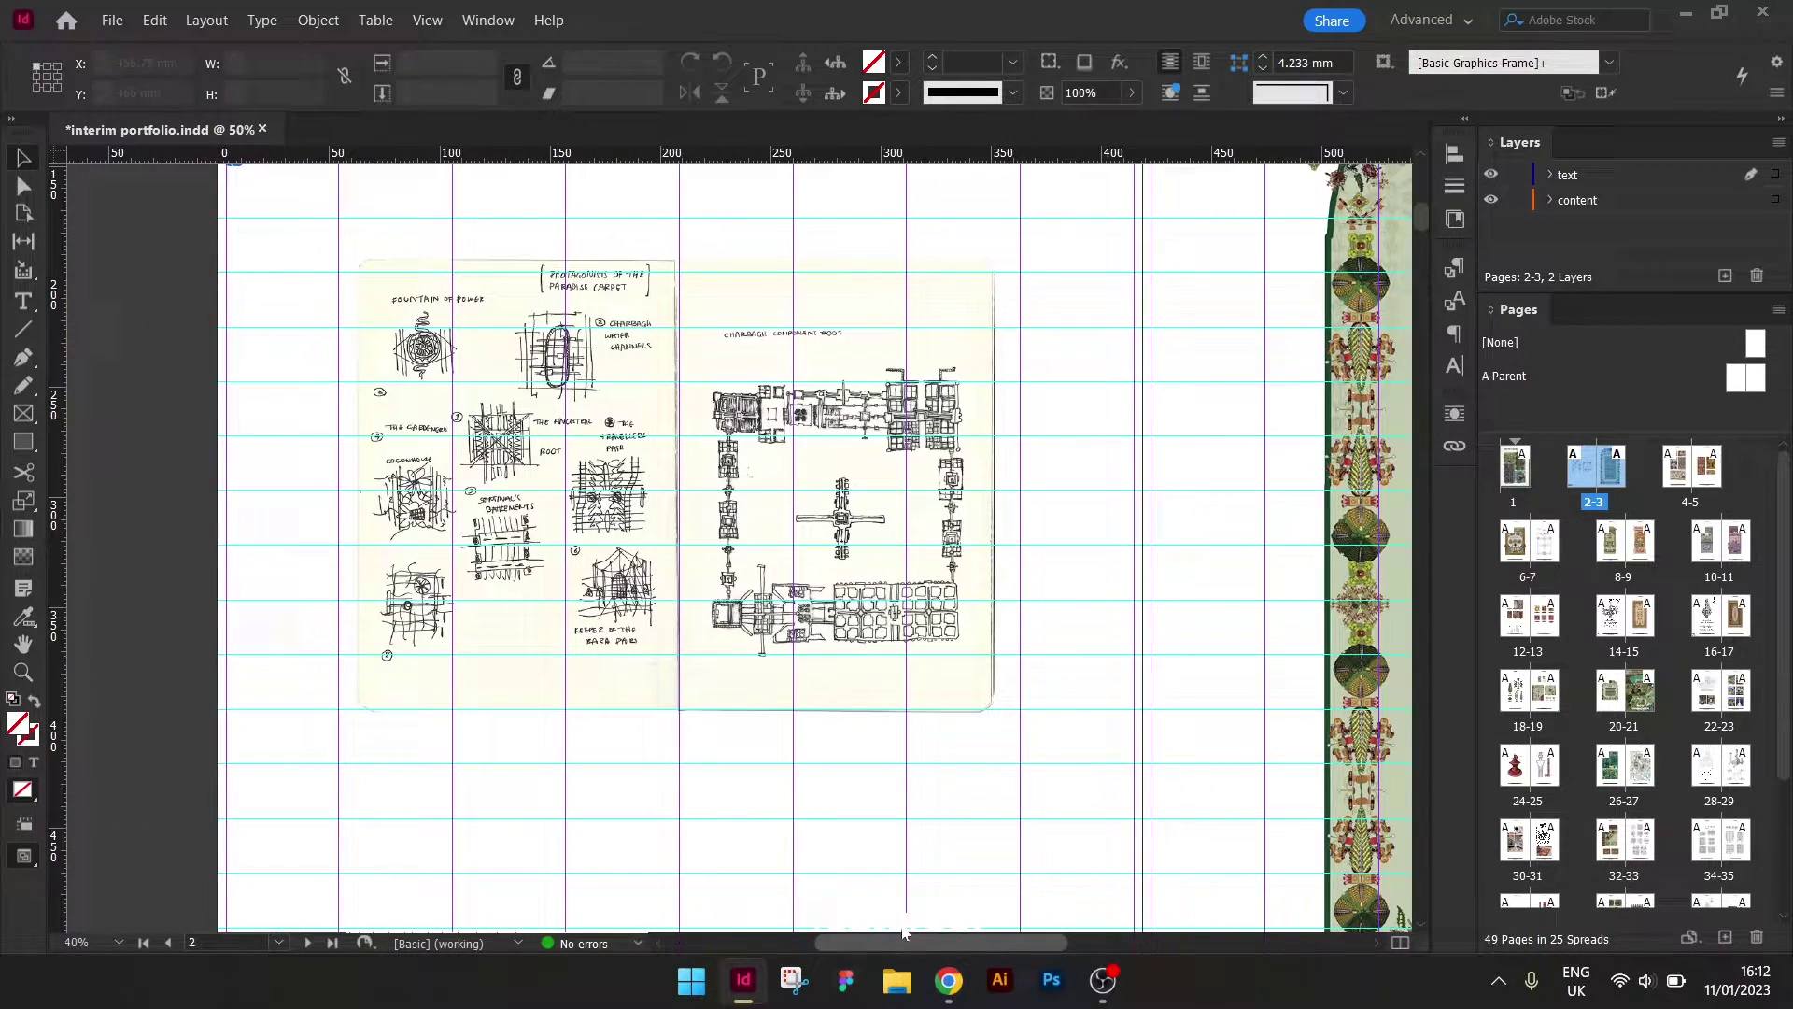
{"action": "scroll", "coordinate": [877, 859], "scroll_direction": "up", "scroll_amount": 5}
{"action": "left_click", "coordinate": [1197, 724]}
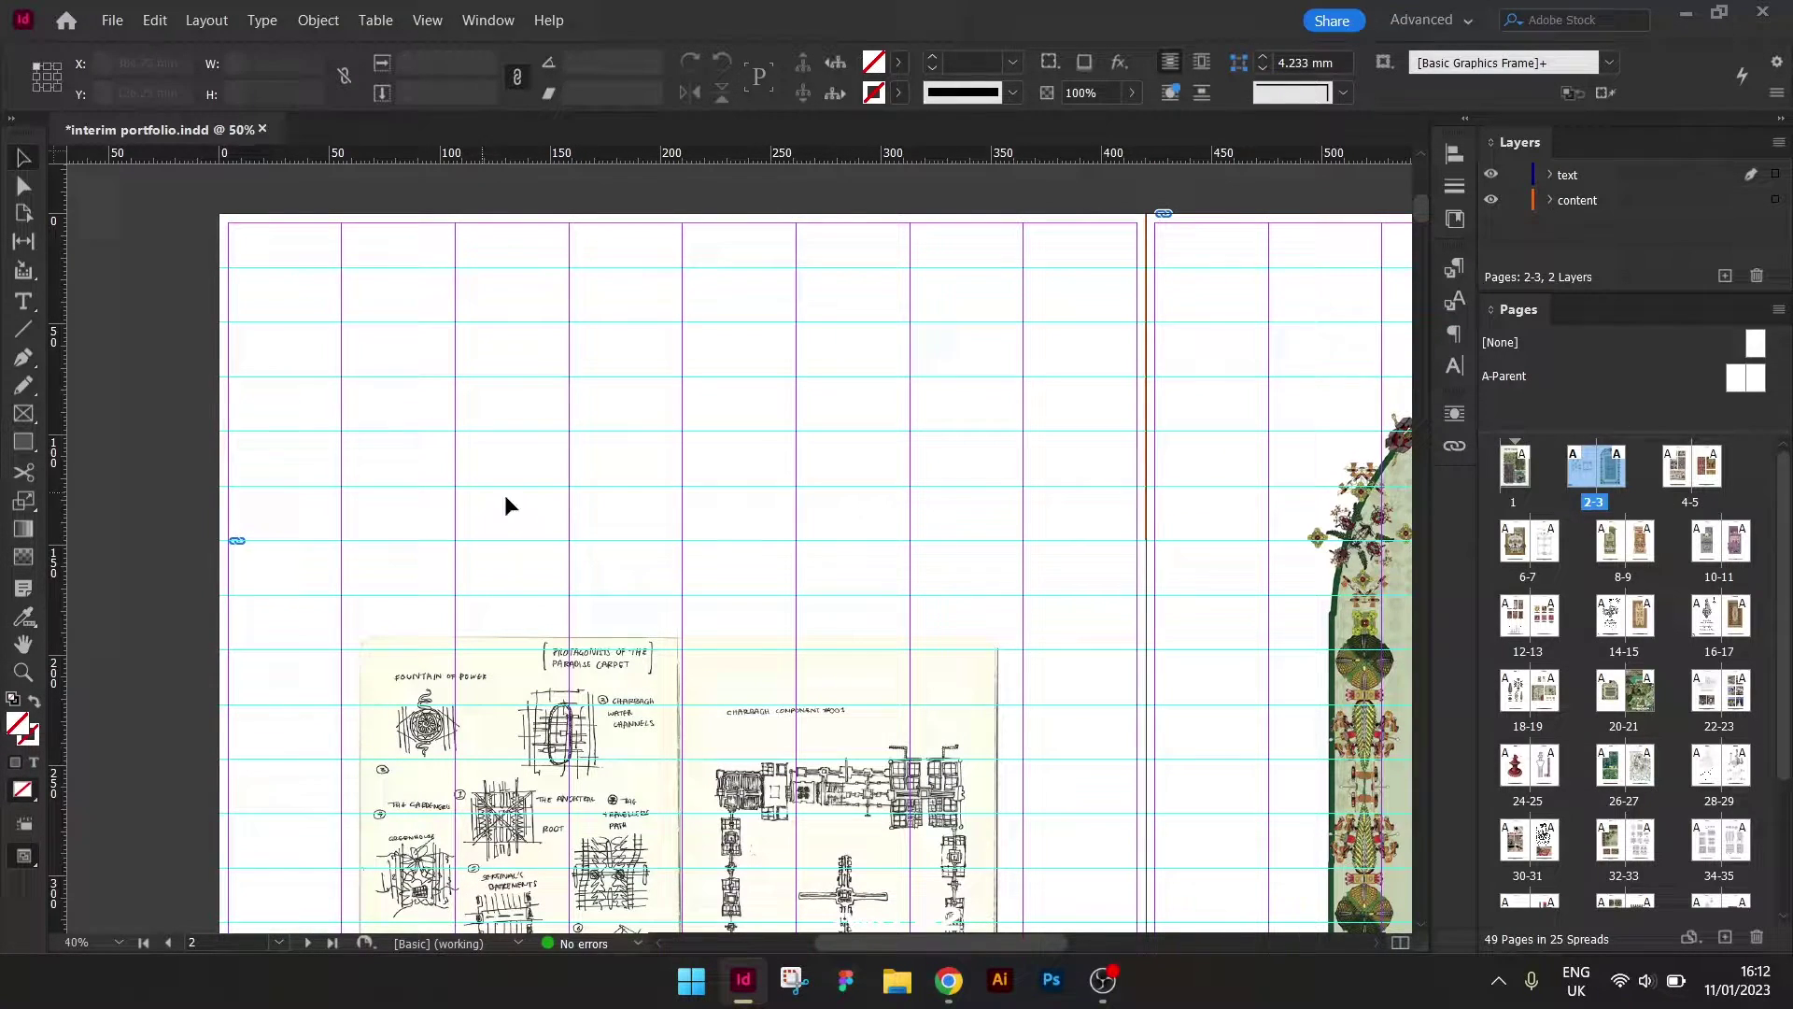
{"action": "left_click", "coordinate": [1278, 572]}
Zoom back out to 25% and scroll to the NEW PAIRIDEZA cover on page 1.
{"action": "scroll", "coordinate": [971, 400], "scroll_direction": "up", "scroll_amount": 2}
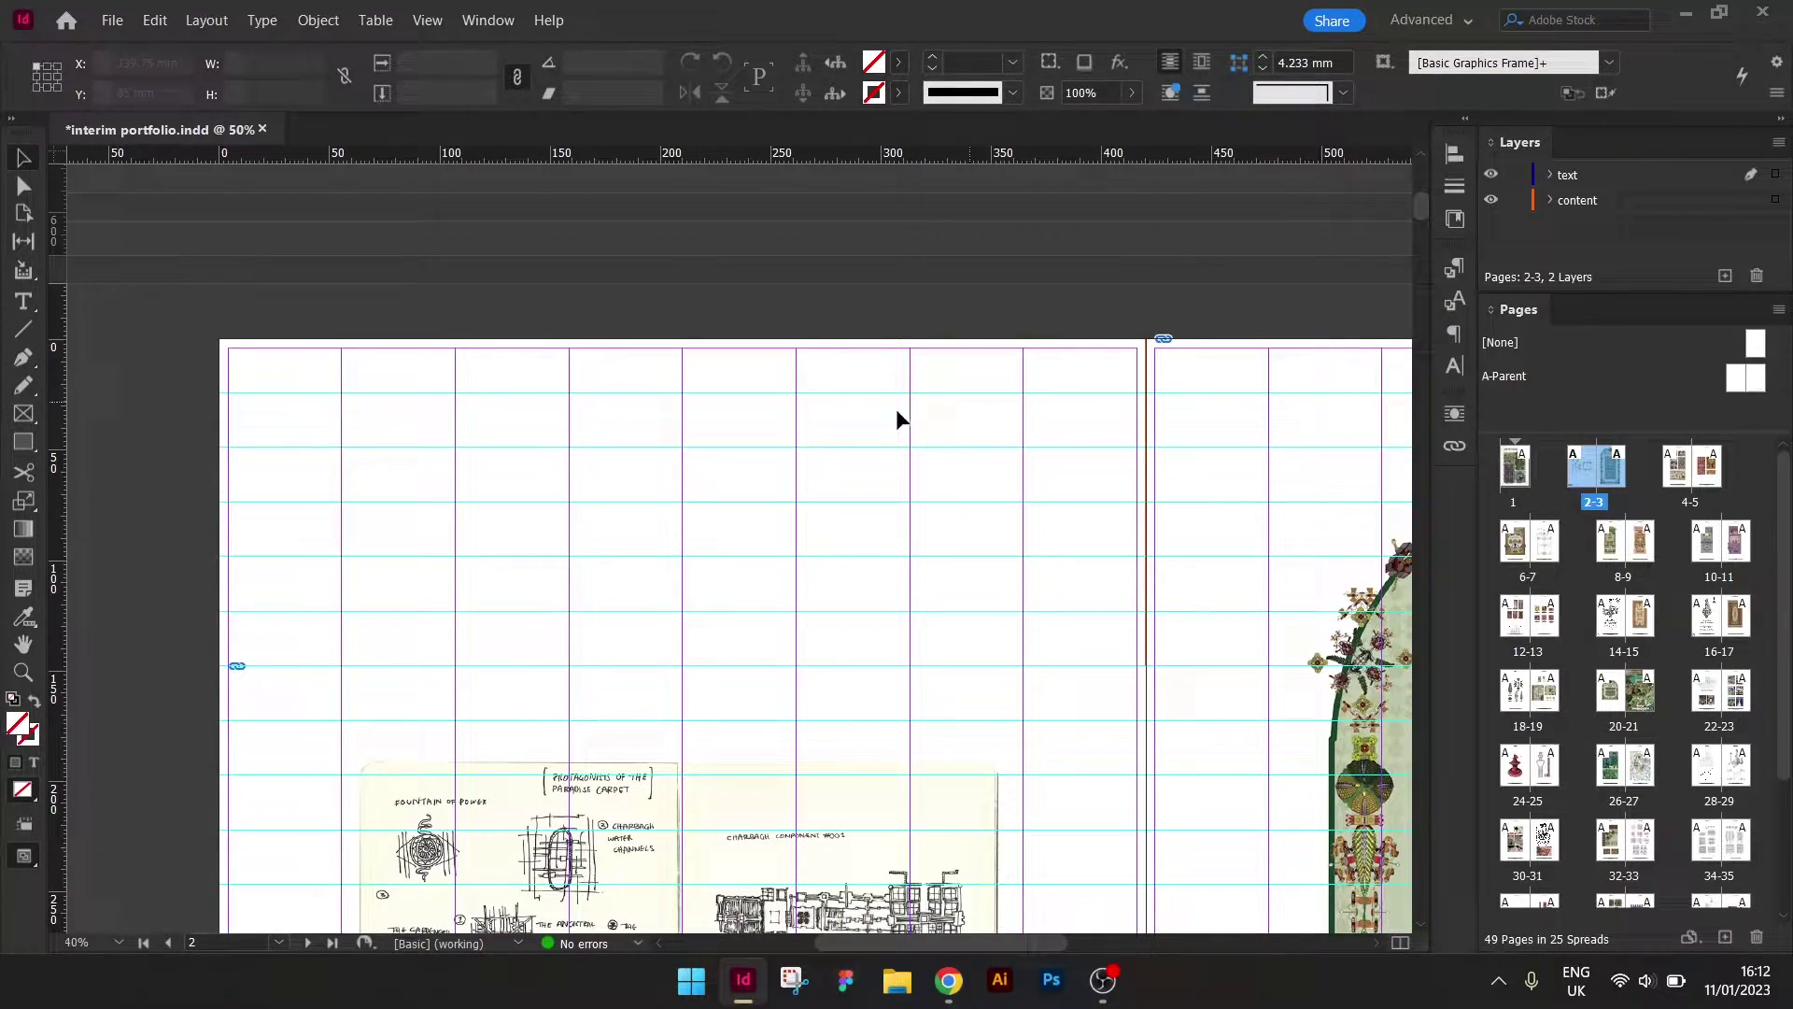
{"action": "scroll", "coordinate": [895, 407], "scroll_direction": "down", "scroll_amount": 3}
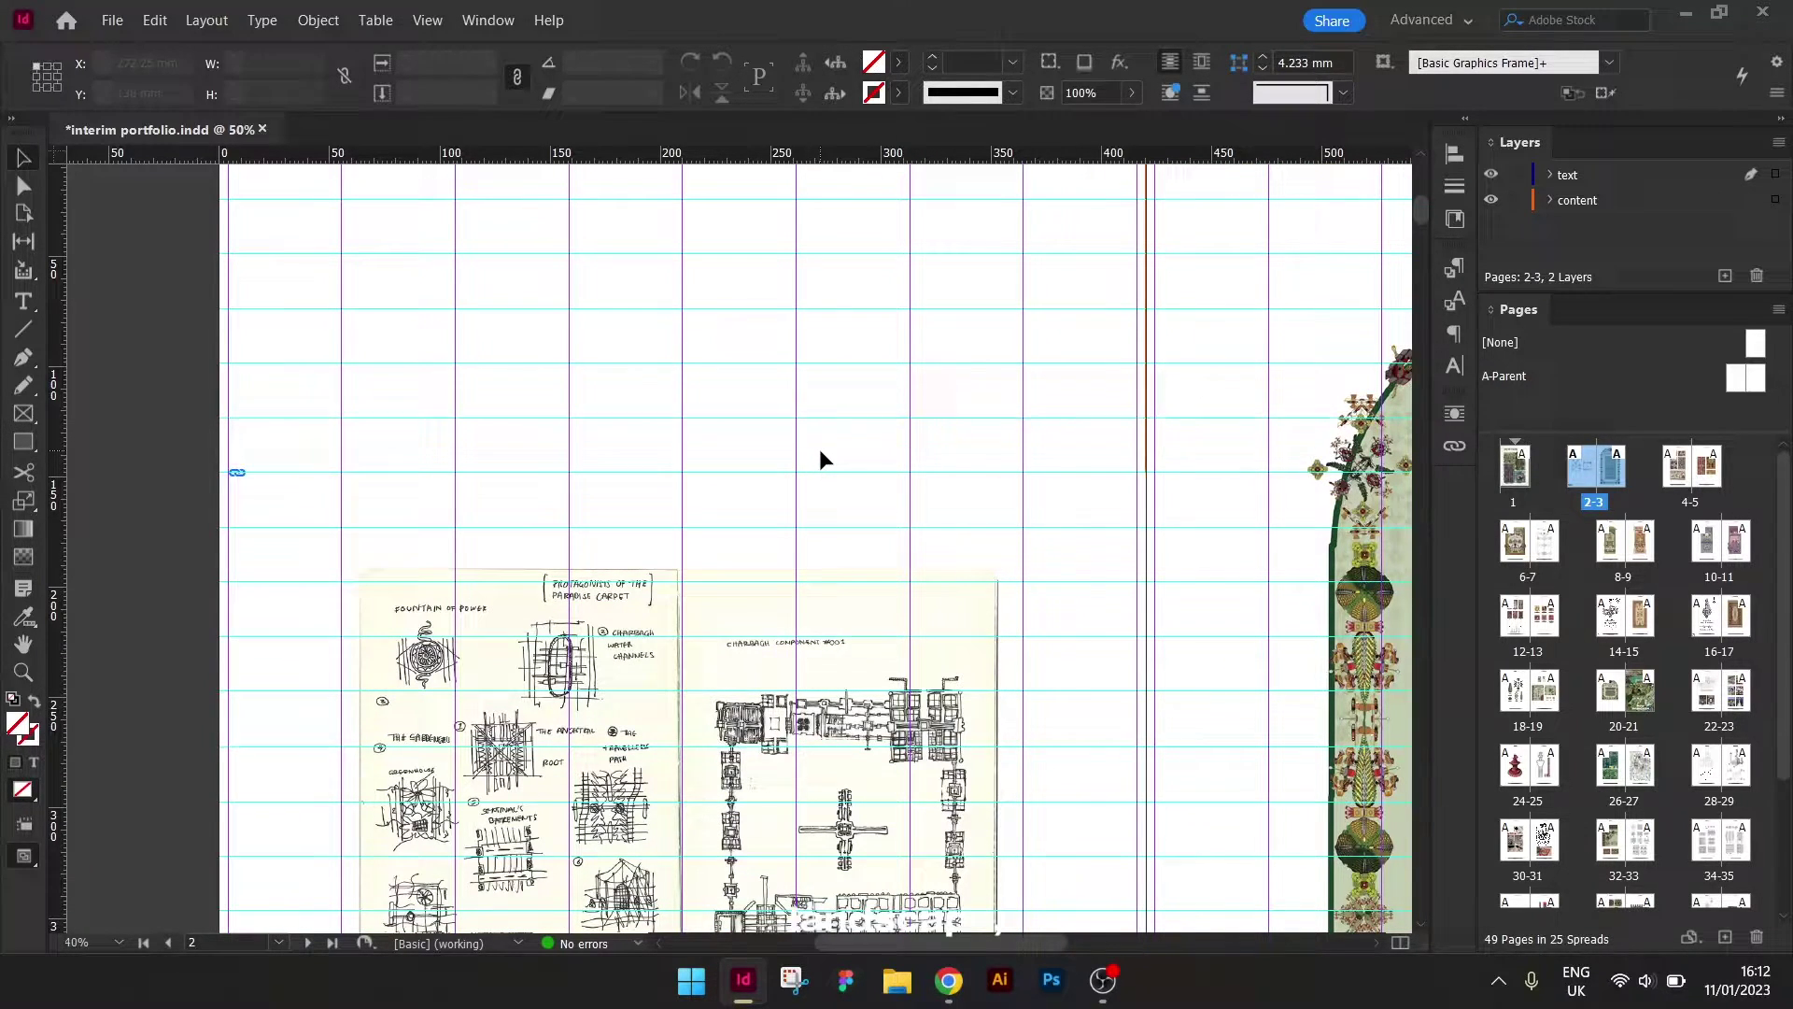
{"action": "scroll", "coordinate": [820, 457], "scroll_direction": "up", "scroll_amount": 2}
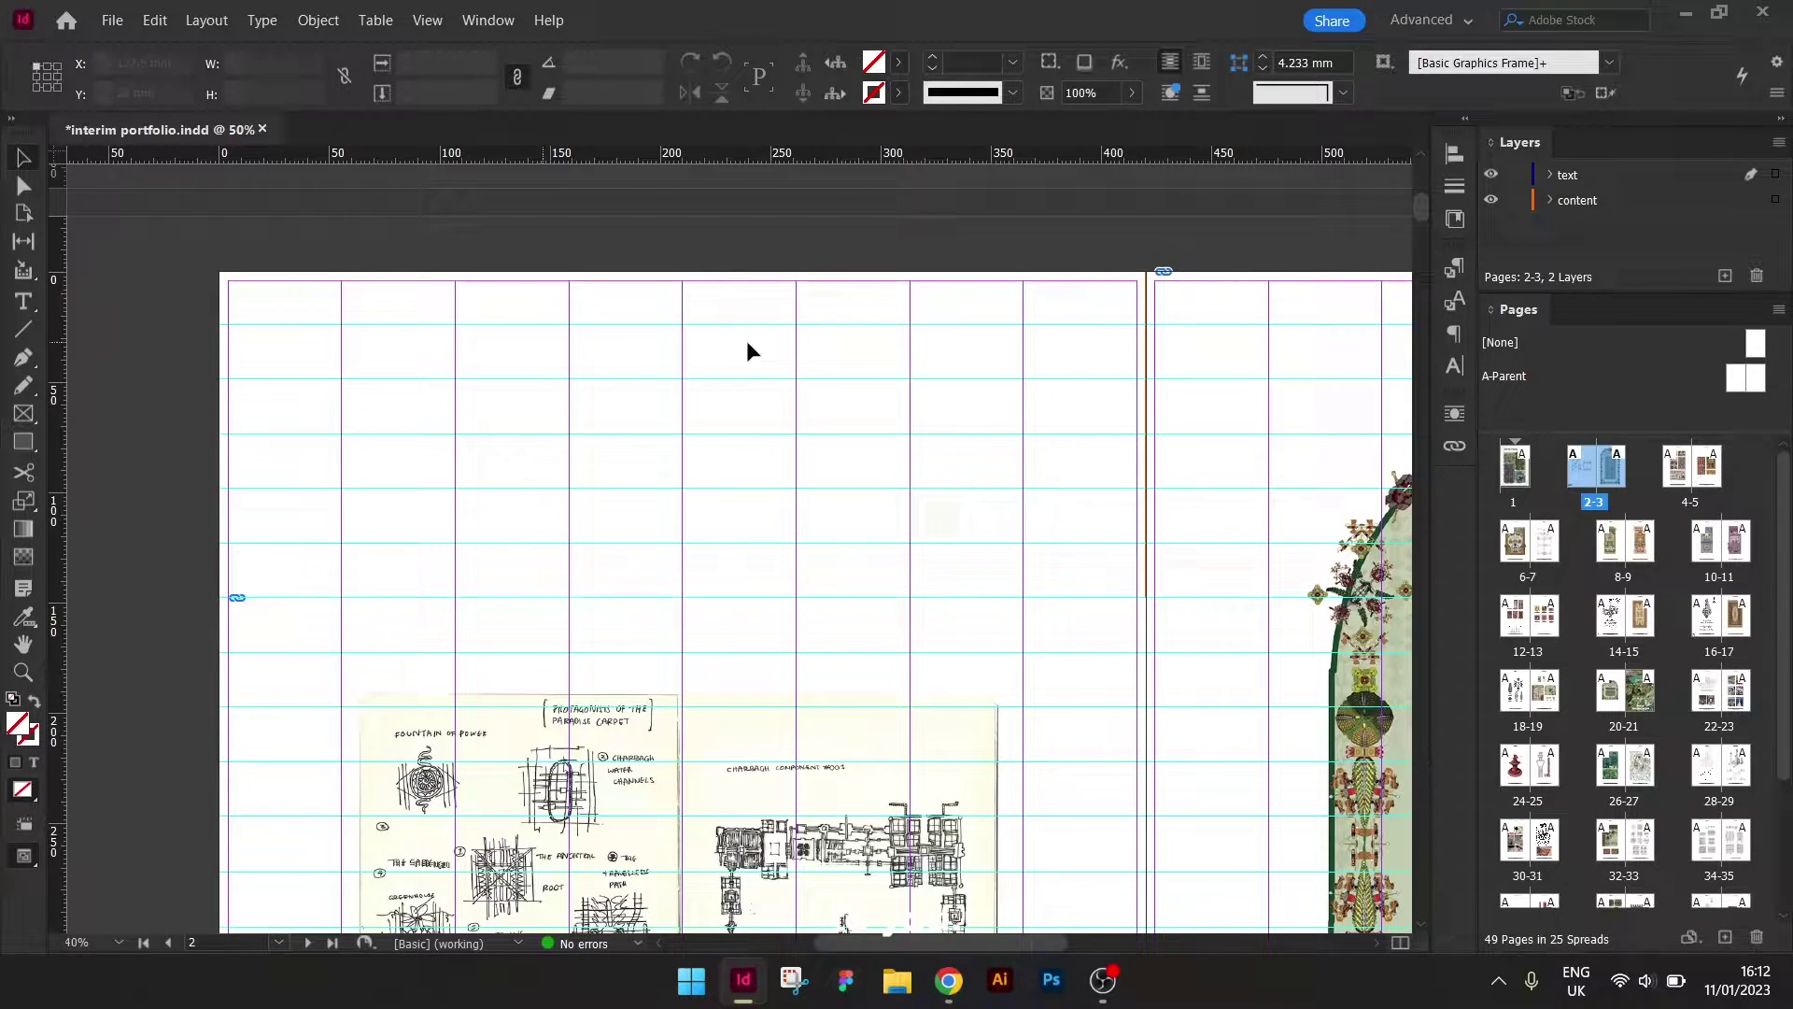
{"action": "key", "text": "ctrl+minus"}
{"action": "key", "text": "ctrl+minus"}
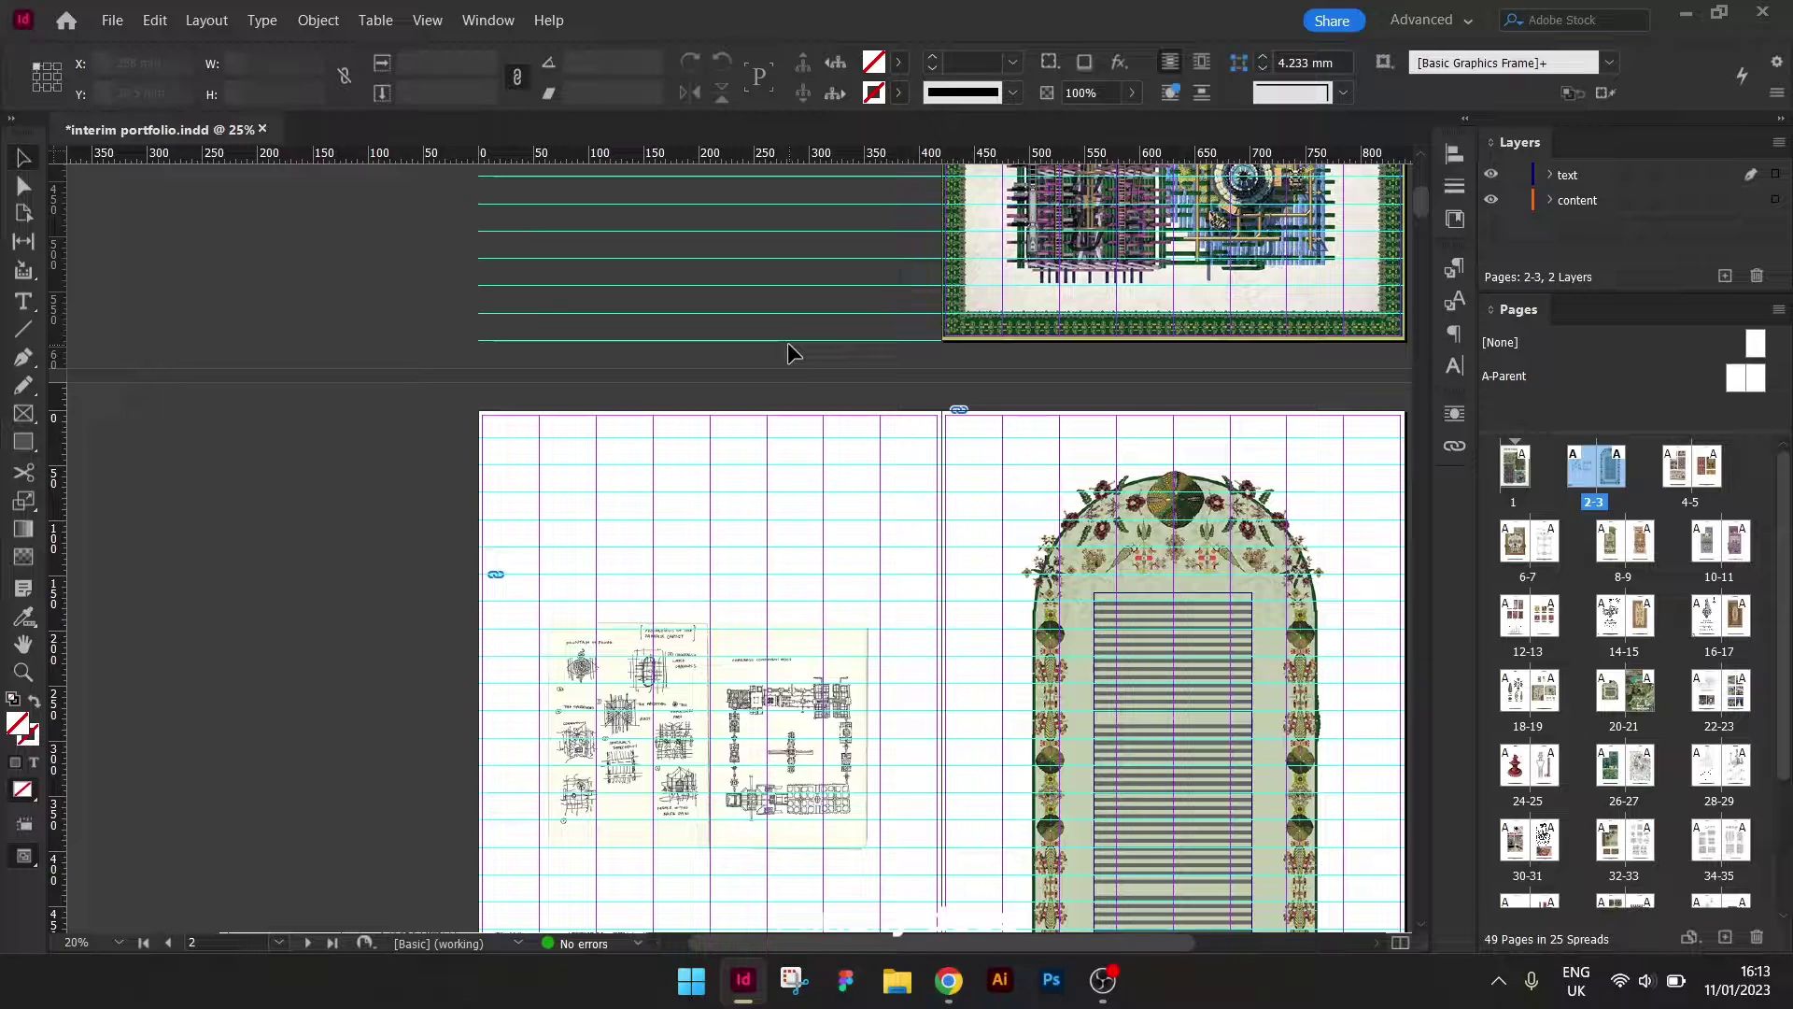
{"action": "scroll", "coordinate": [787, 342], "scroll_direction": "down", "scroll_amount": 10}
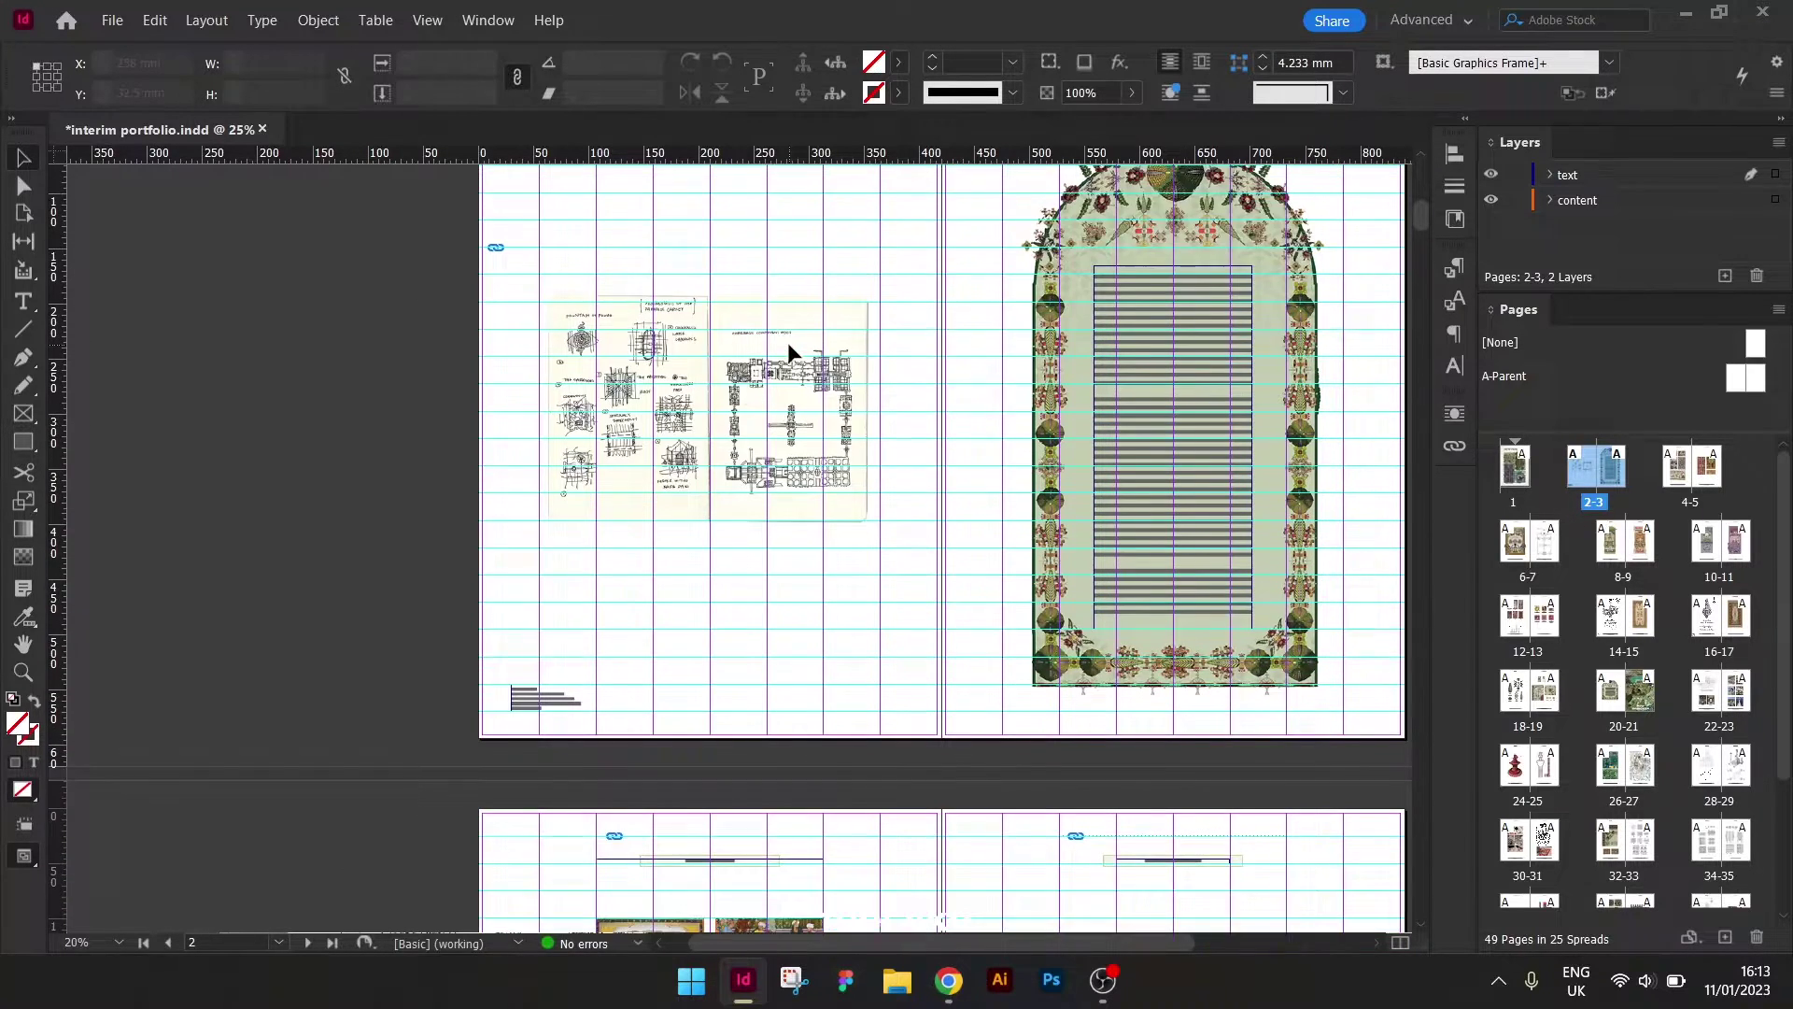
{"action": "scroll", "coordinate": [788, 365], "scroll_direction": "down", "scroll_amount": 1}
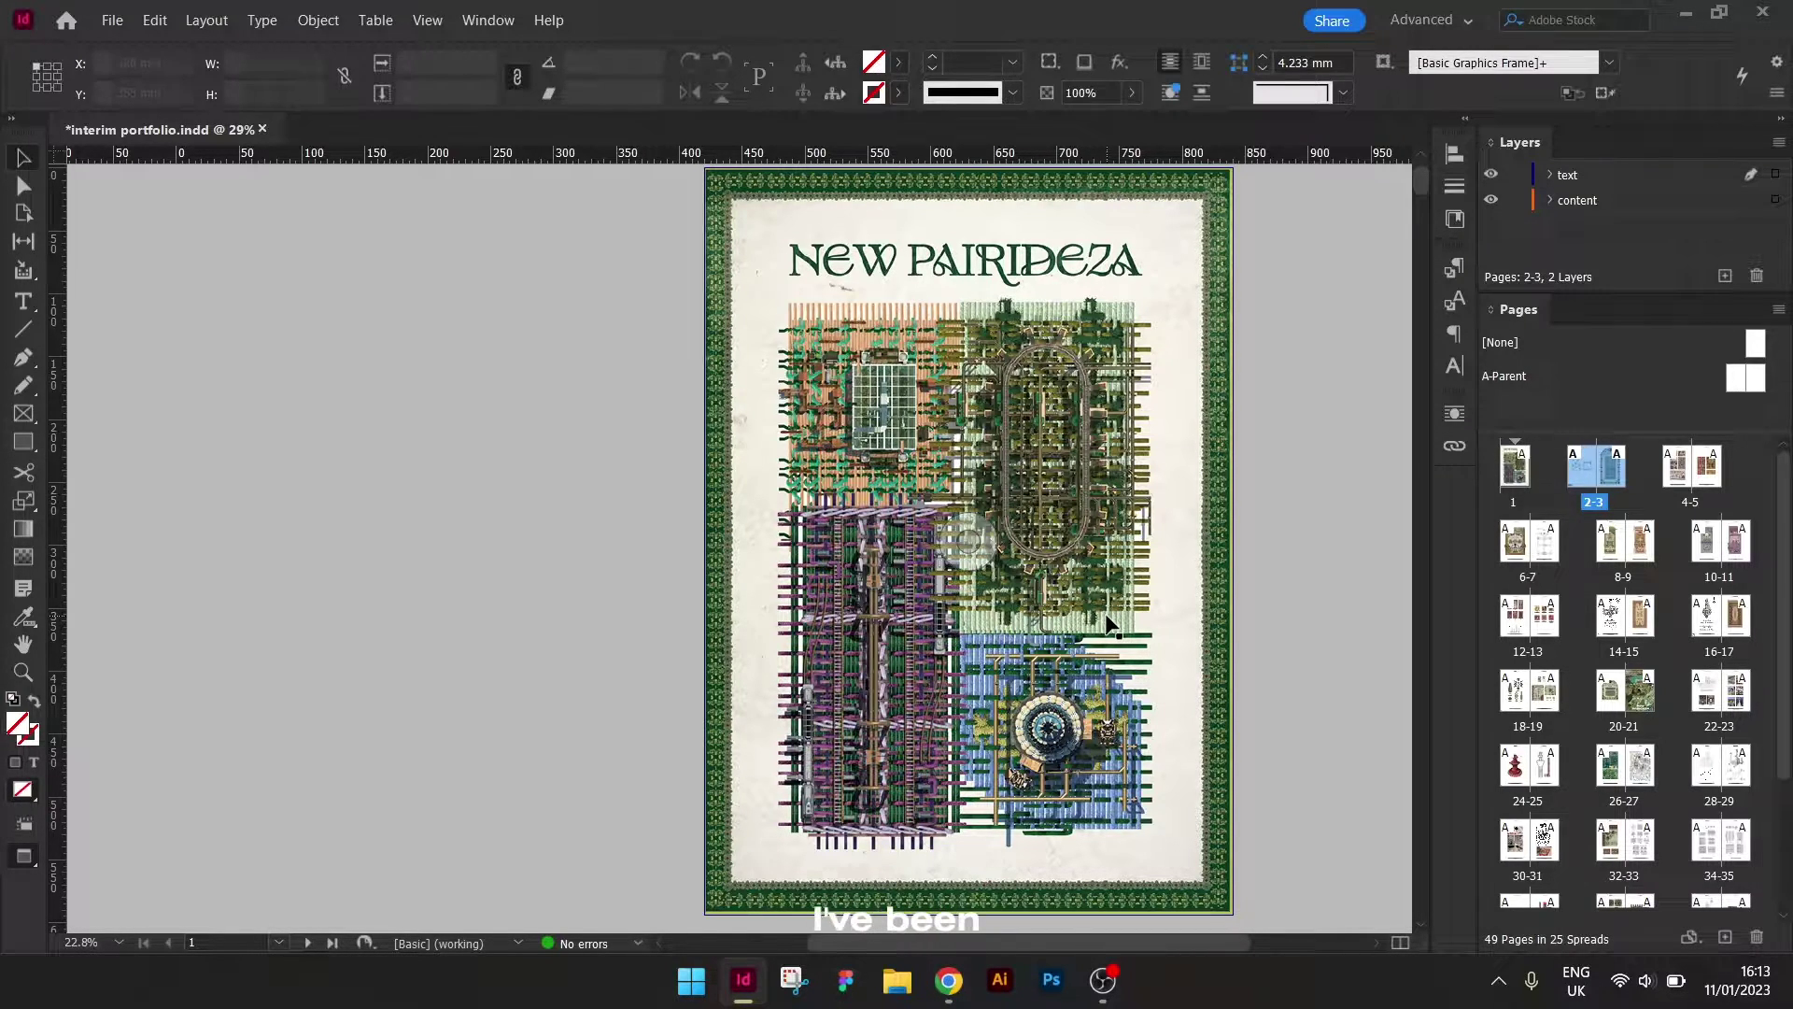
Scroll from the cover past contents spread 2-3 to the garden-painting spread 4-5.
{"action": "scroll", "coordinate": [1325, 551], "scroll_direction": "down", "scroll_amount": 10}
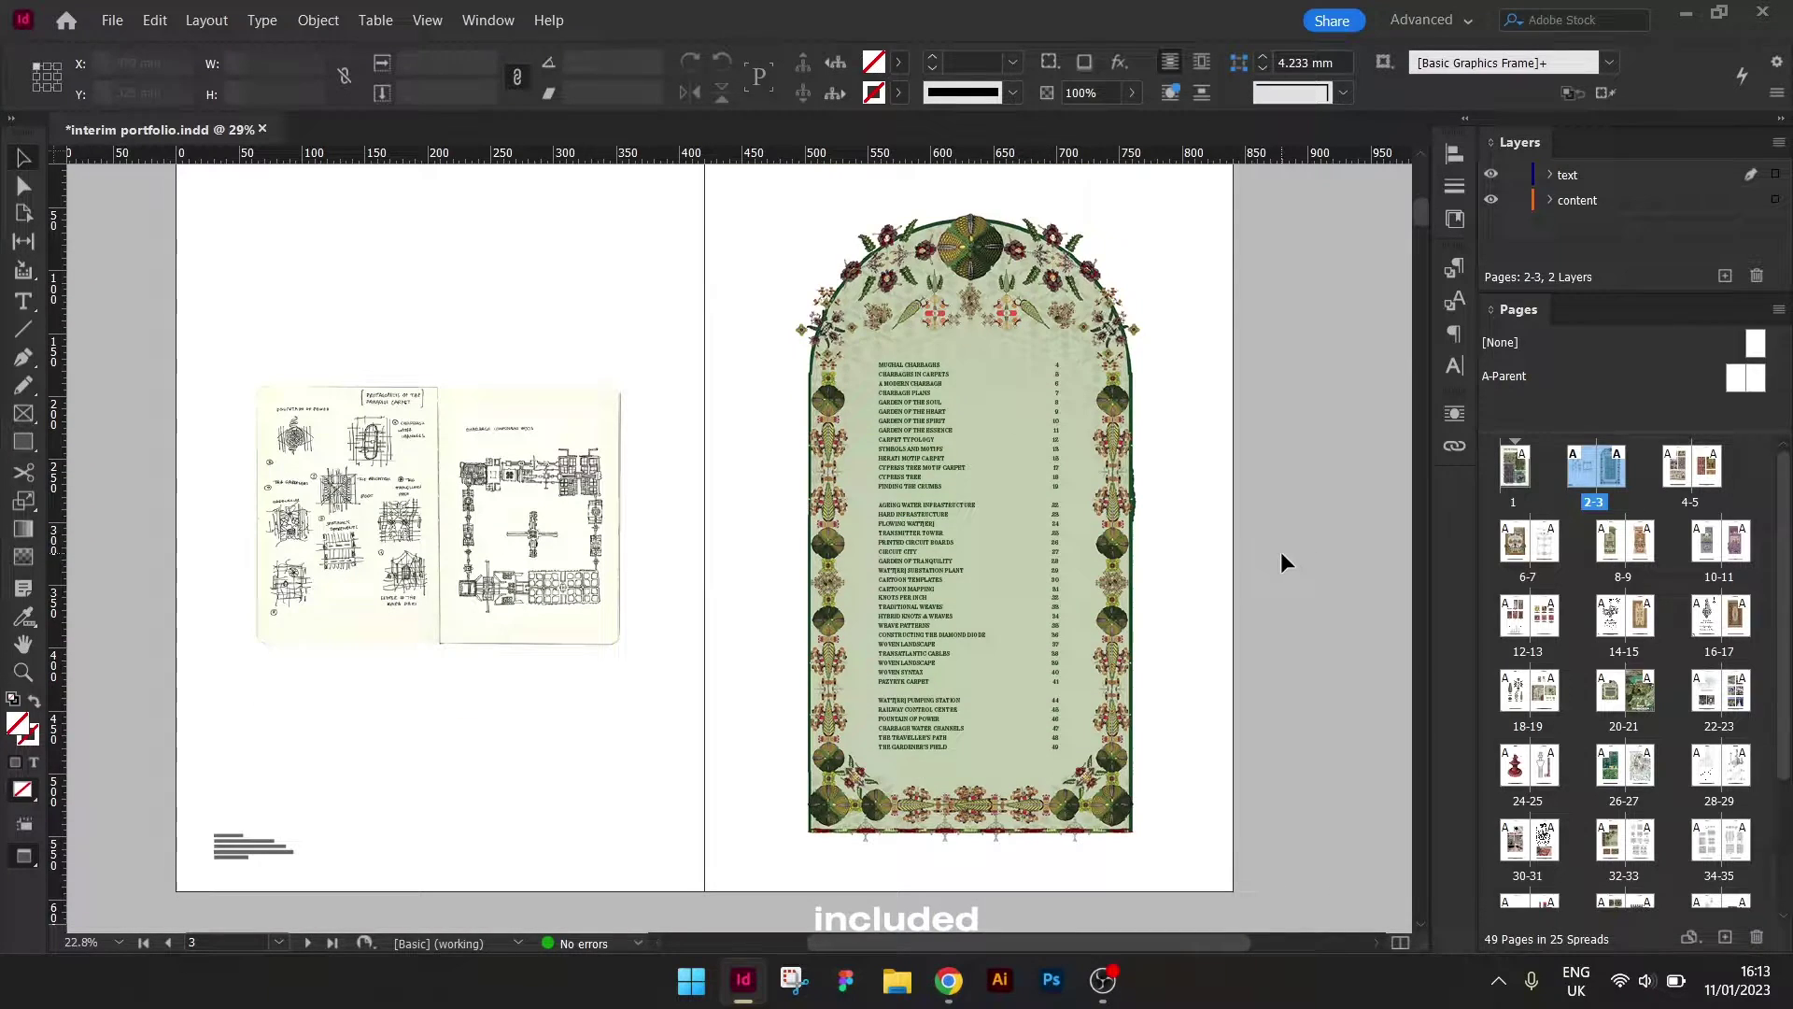
{"action": "scroll", "coordinate": [1280, 560], "scroll_direction": "up", "scroll_amount": 1}
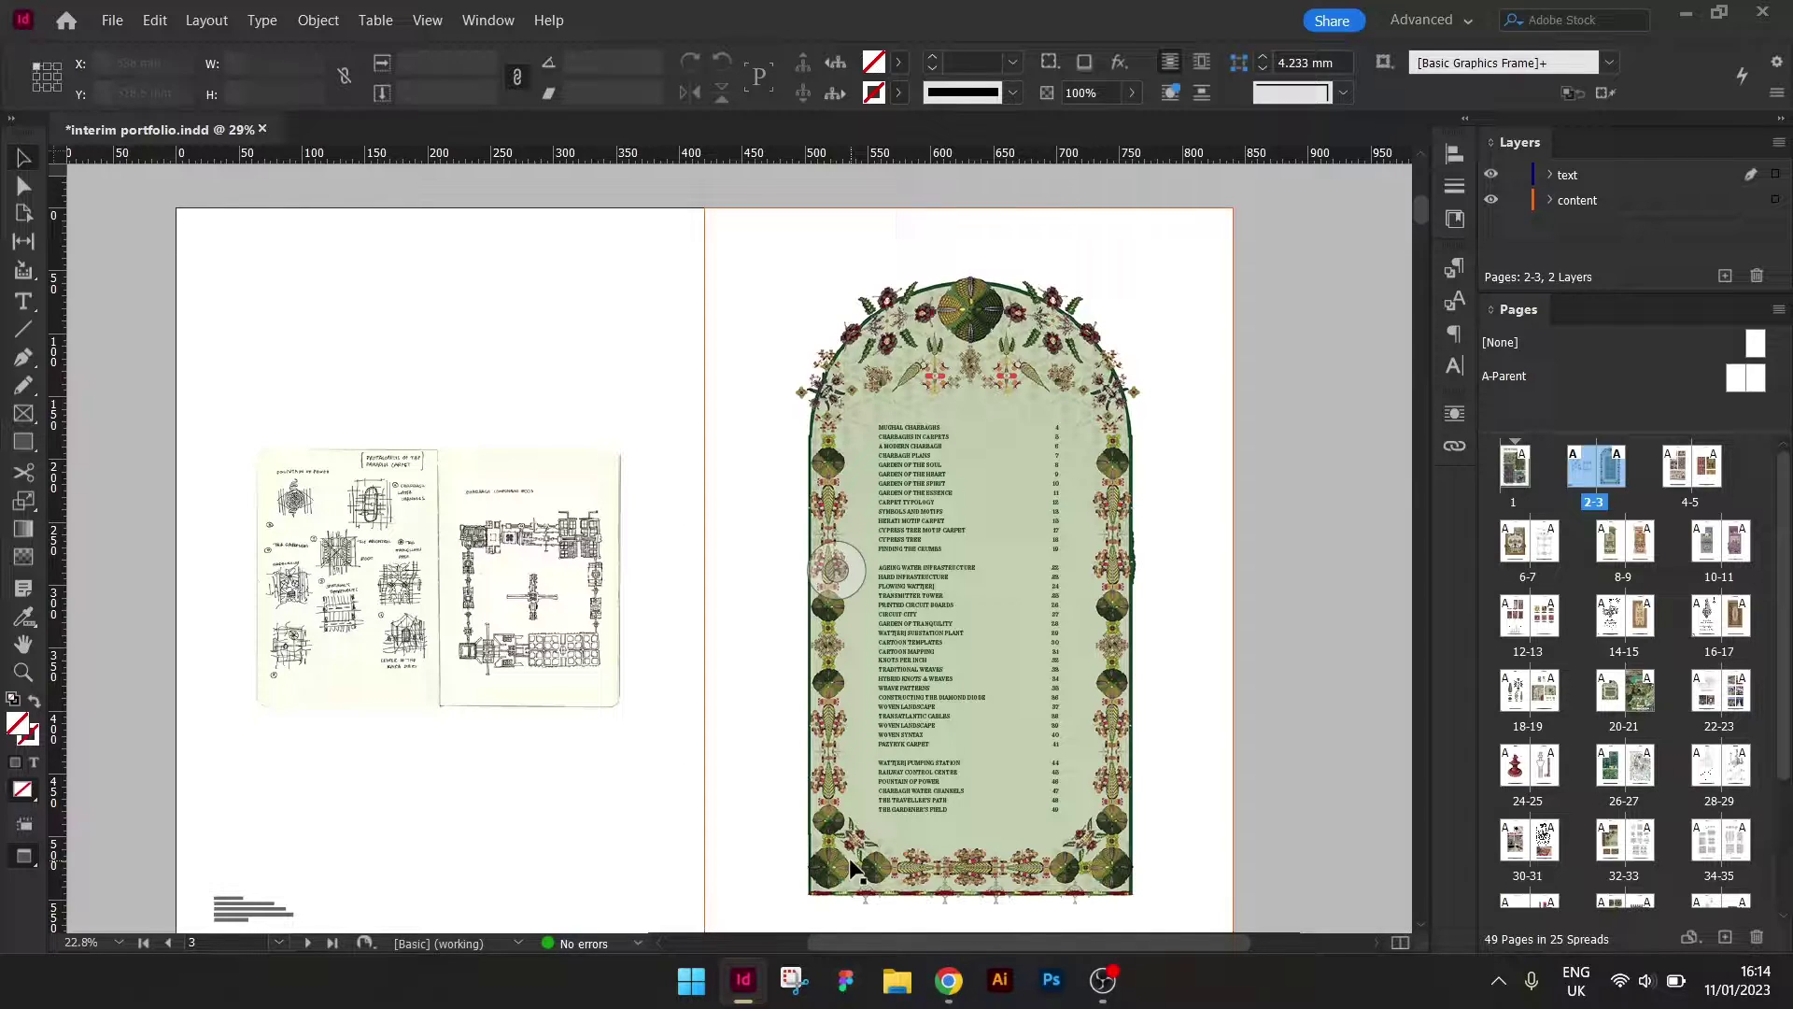
{"action": "scroll", "coordinate": [852, 867], "scroll_direction": "down", "scroll_amount": 8}
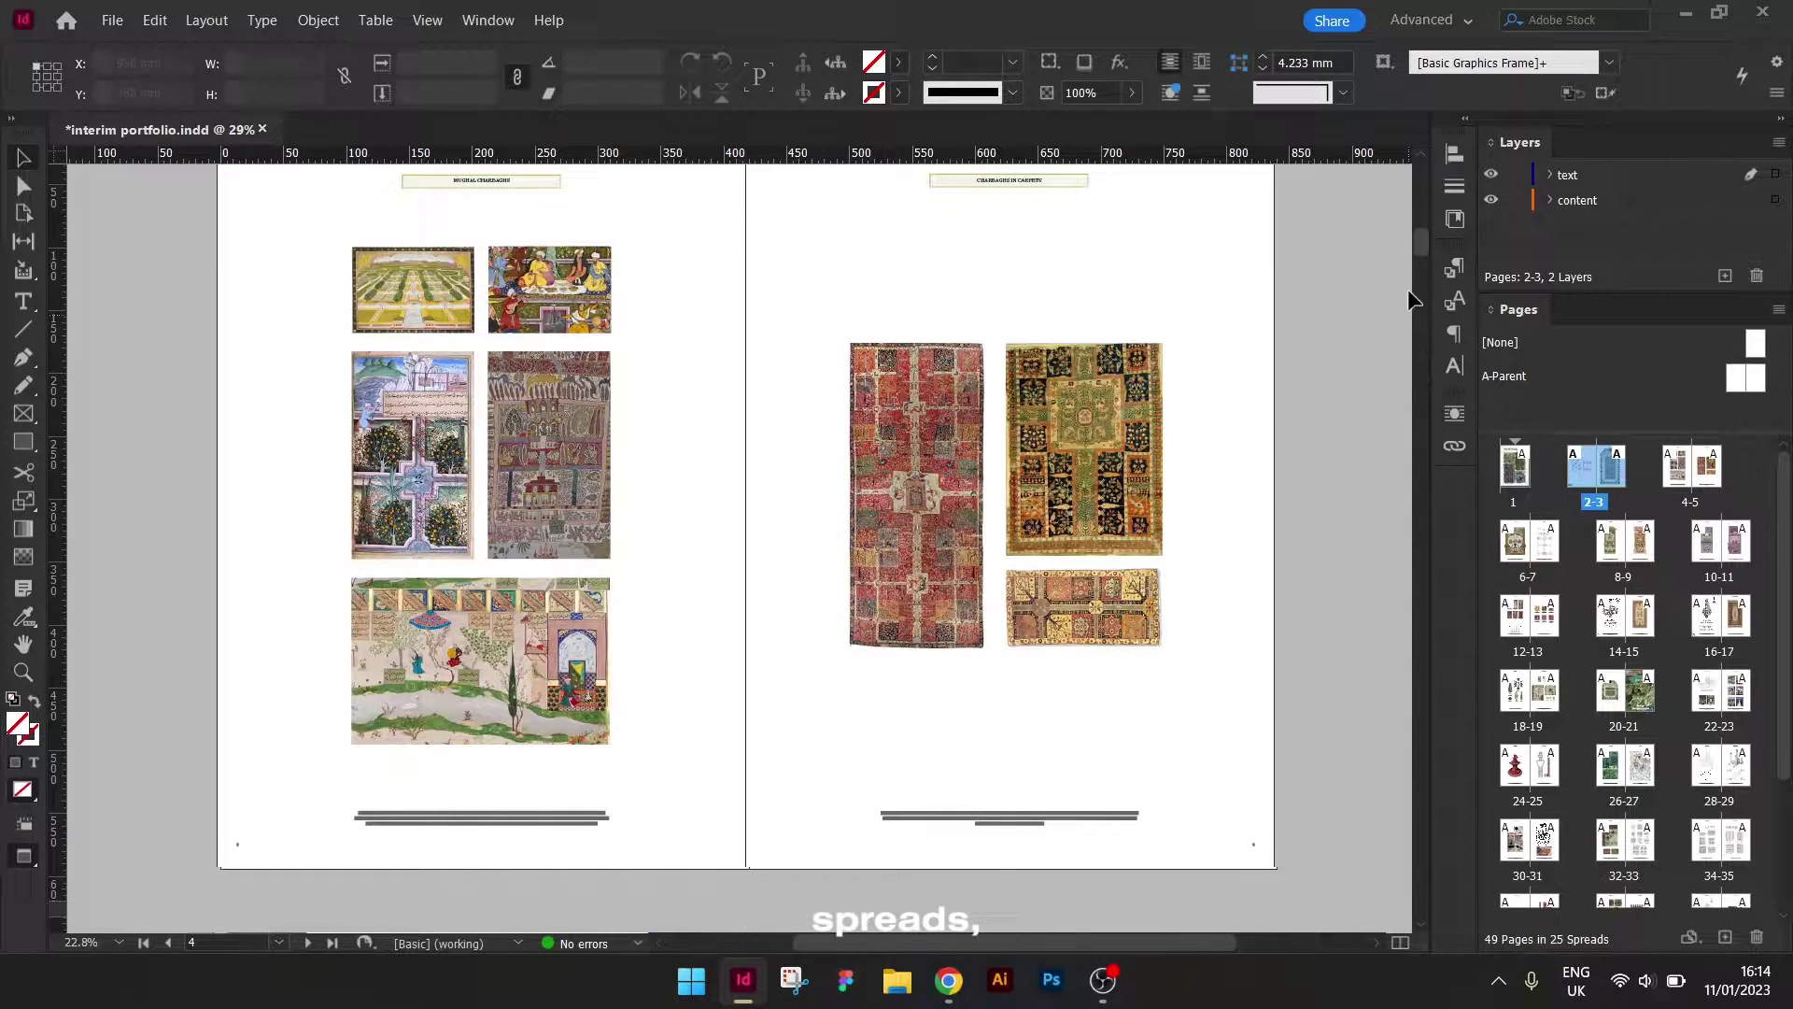
{"action": "scroll", "coordinate": [1345, 407], "scroll_direction": "up", "scroll_amount": 1}
{"action": "scroll", "coordinate": [1343, 401], "scroll_direction": "left", "scroll_amount": 3}
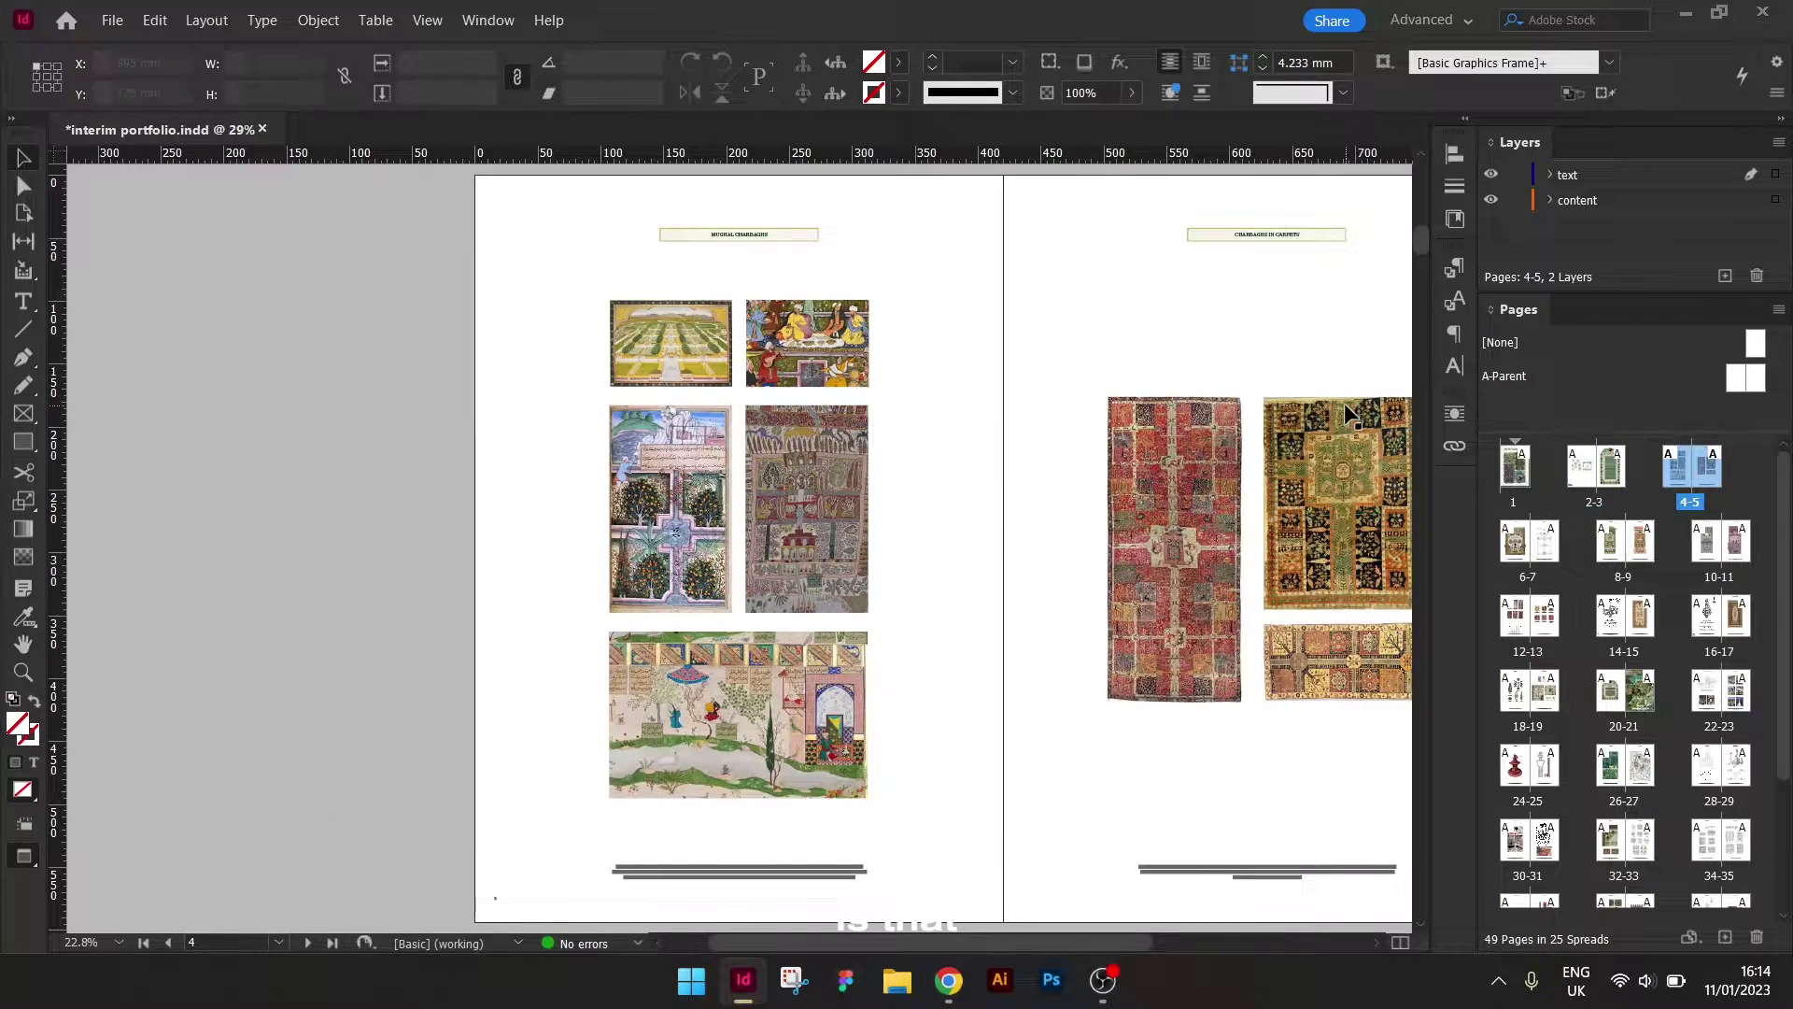
{"action": "left_click_drag", "start_coordinate": [1095, 944], "coordinate": [1173, 938]}
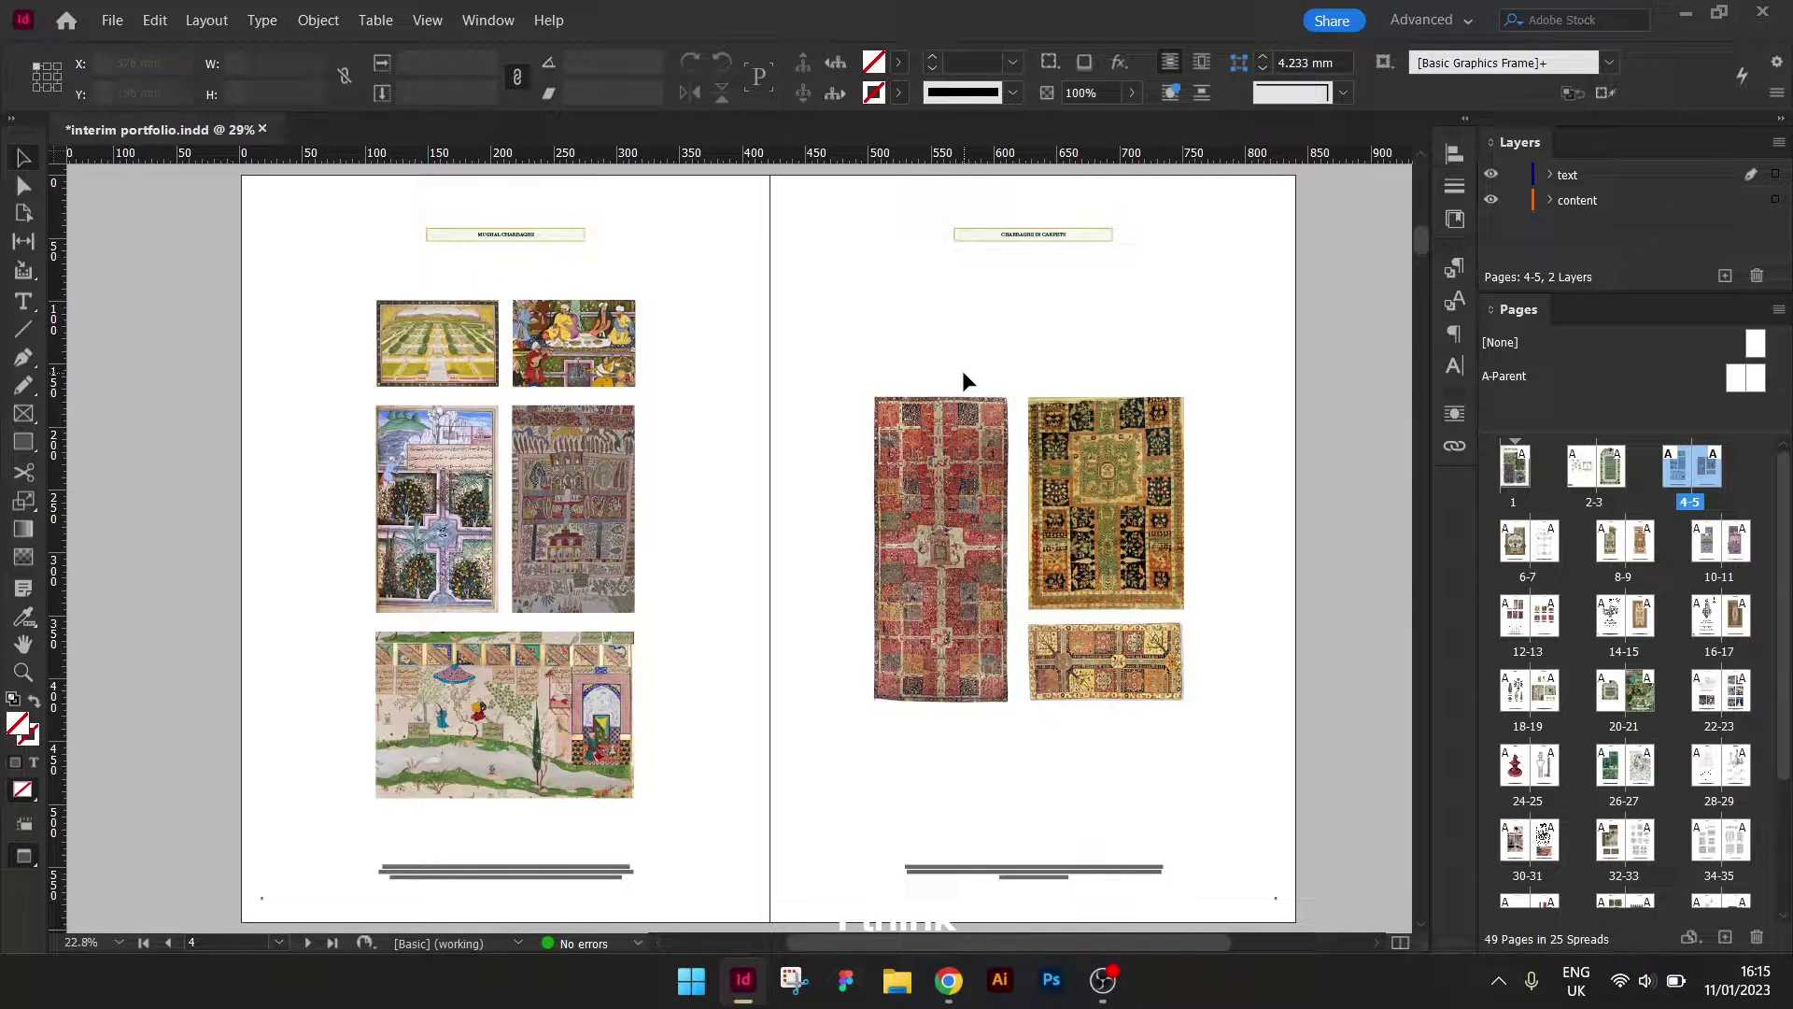
{"action": "scroll", "coordinate": [962, 371], "scroll_direction": "down", "scroll_amount": 1}
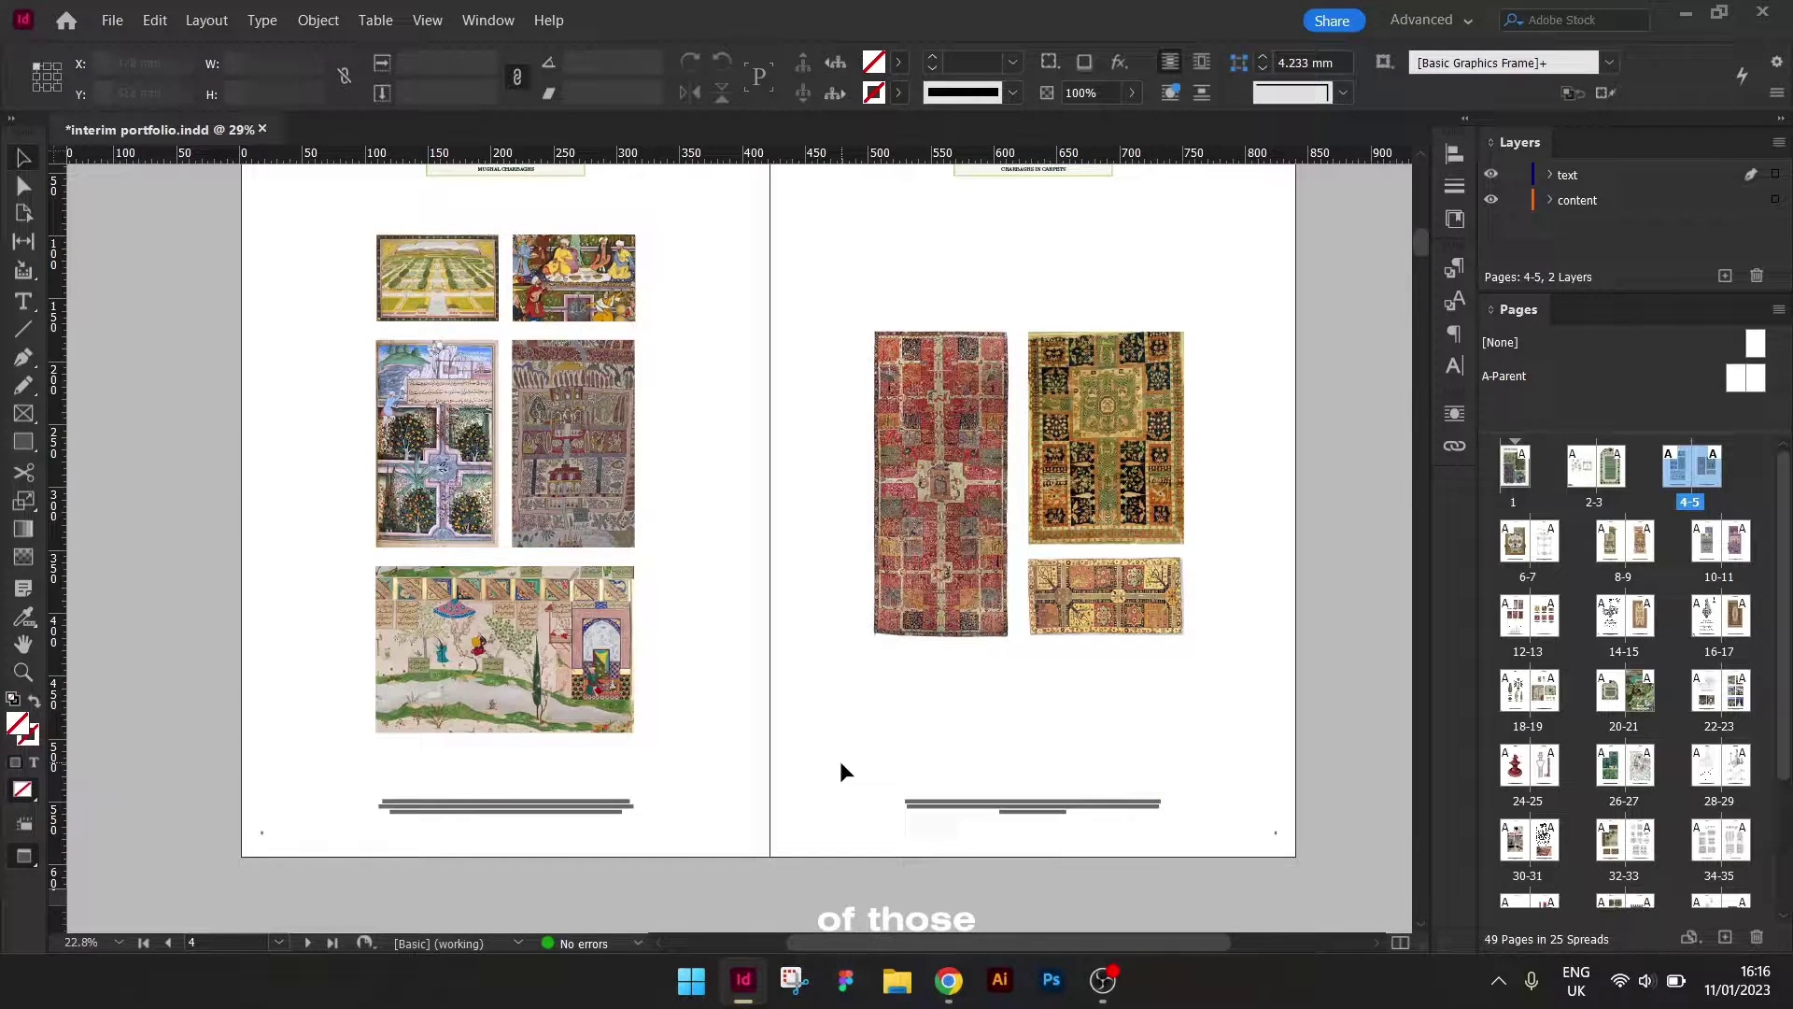
Clear the selection and scroll down to spread 8-9 with the tall garden paintings.
{"action": "scroll", "coordinate": [839, 761], "scroll_direction": "down", "scroll_amount": 11}
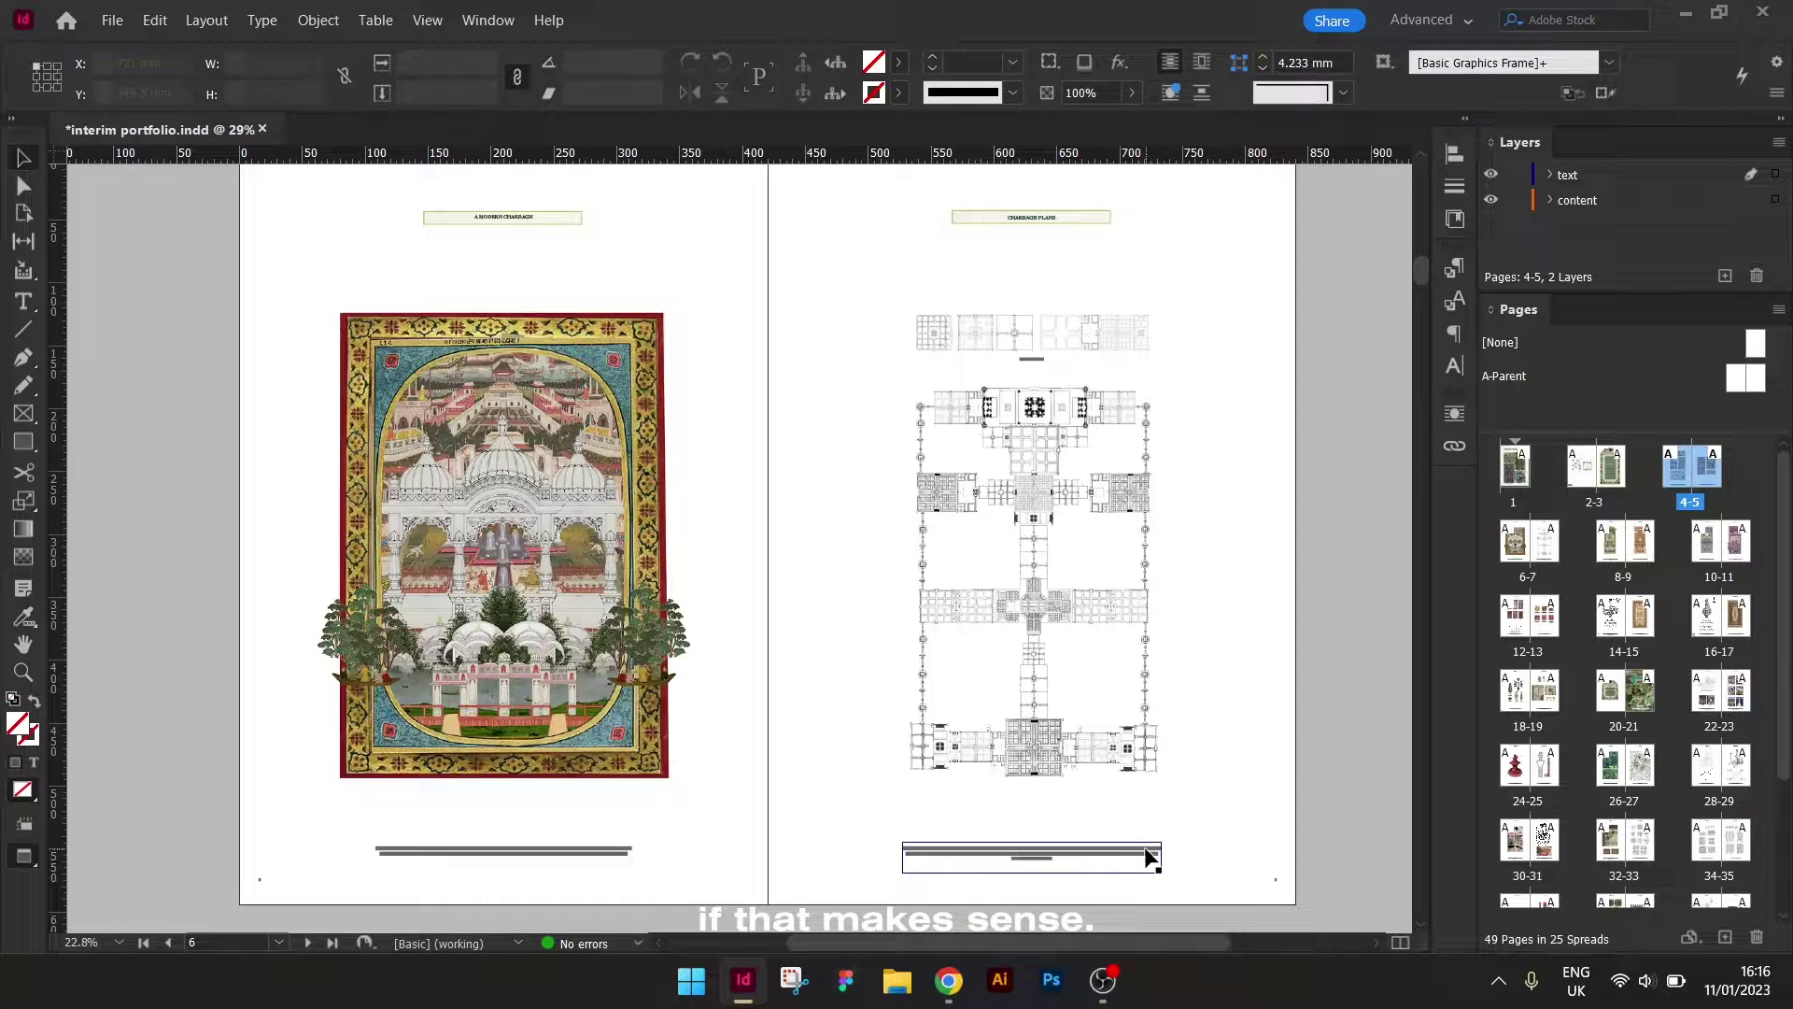
{"action": "left_click", "coordinate": [1211, 549]}
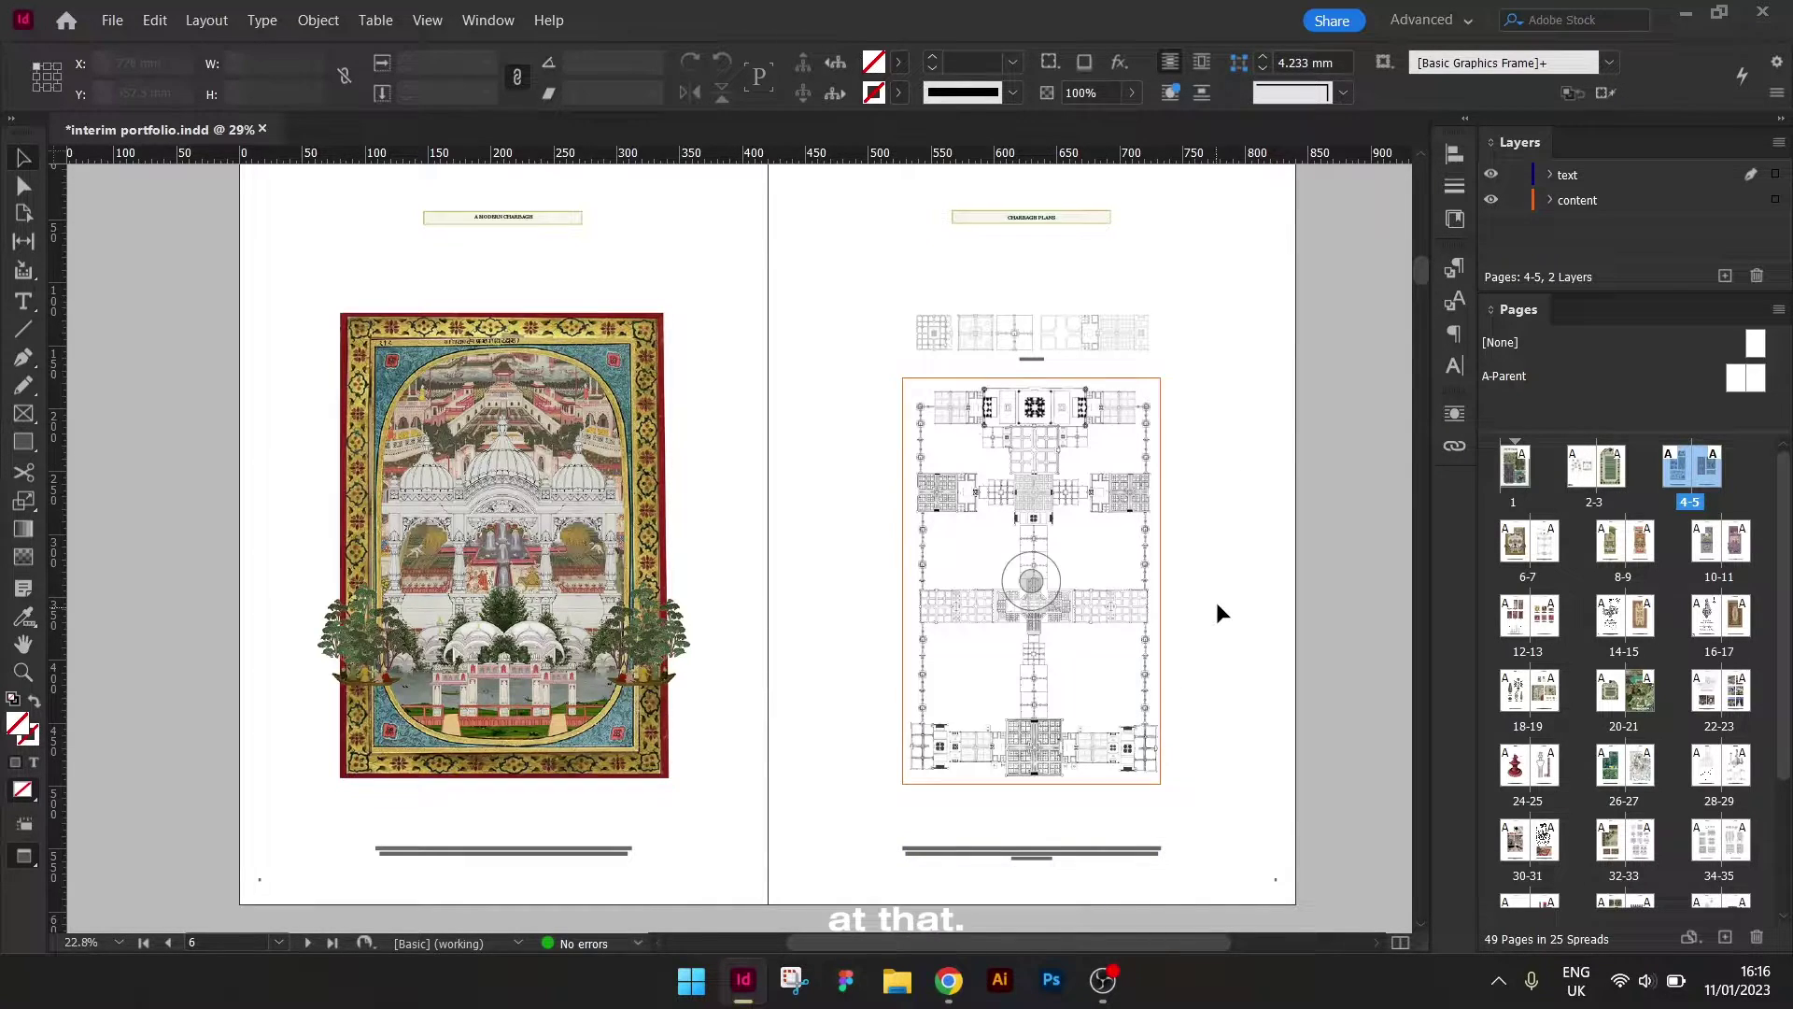
{"action": "scroll", "coordinate": [1216, 603], "scroll_direction": "down", "scroll_amount": 10}
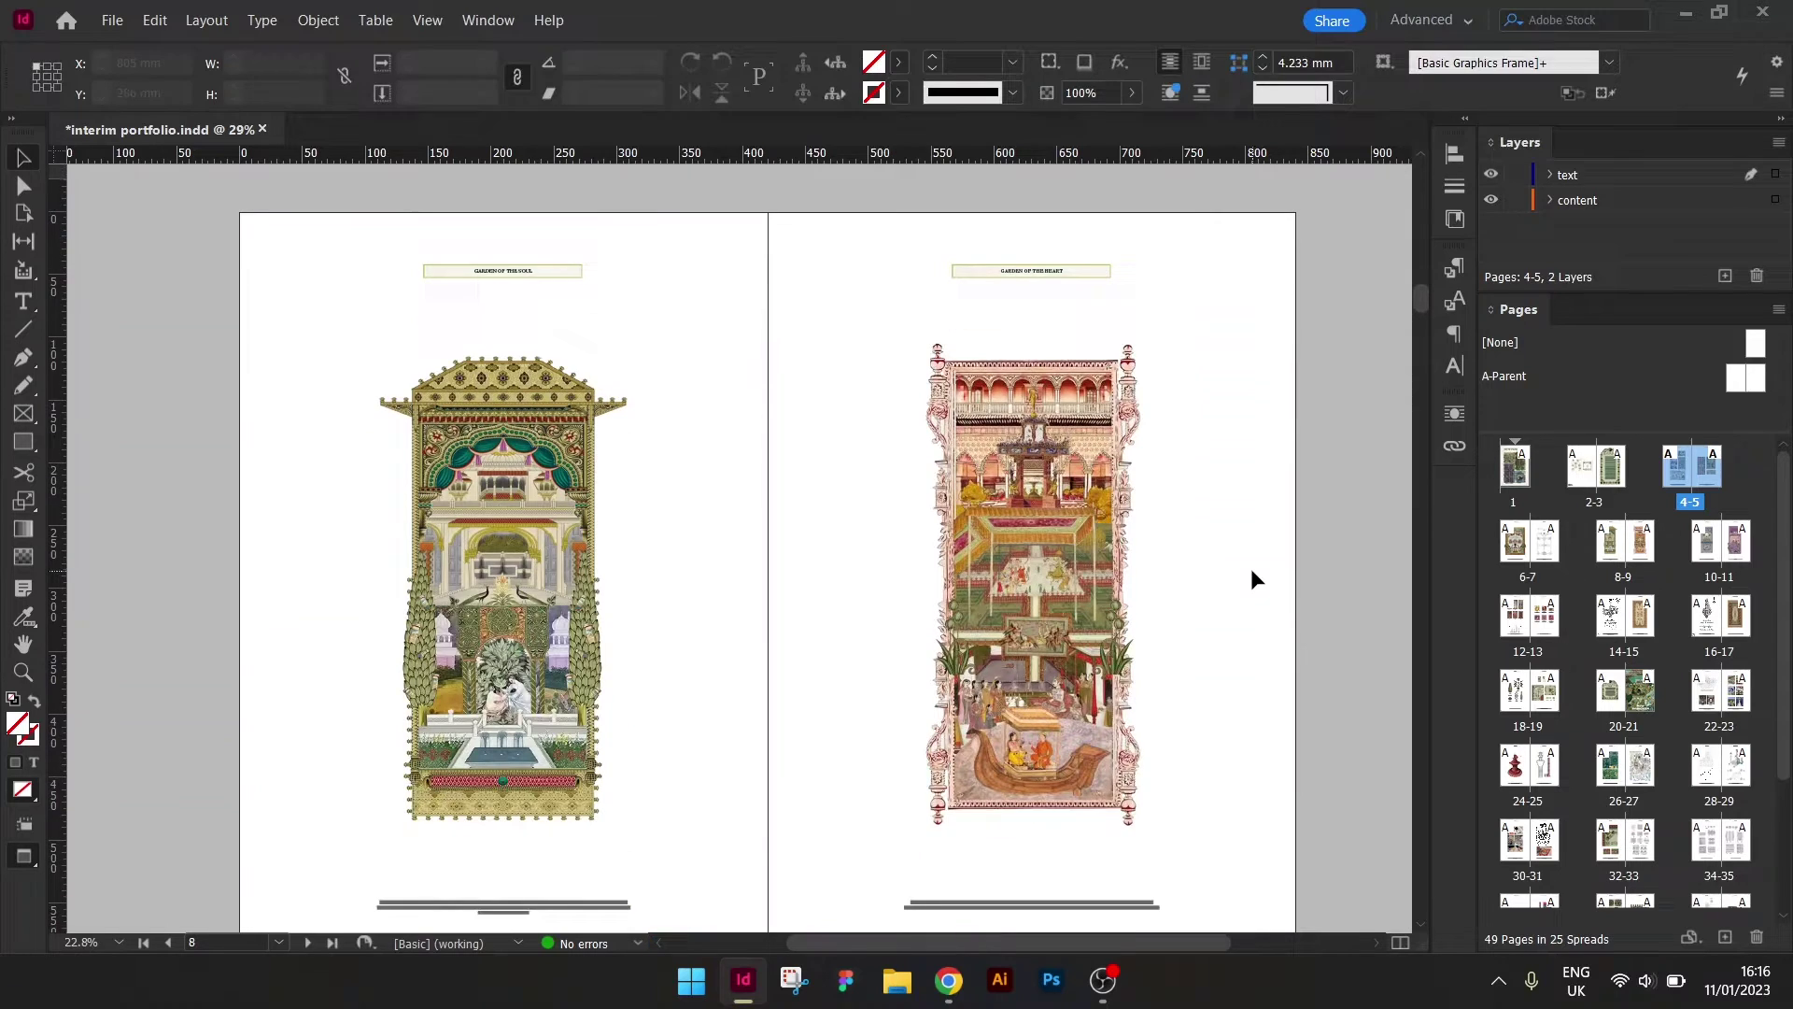
Scroll through spread 10-11 to the Carpet Typology and Symbols and Motifs spread 12-13.
{"action": "scroll", "coordinate": [1251, 570], "scroll_direction": "down", "scroll_amount": 1}
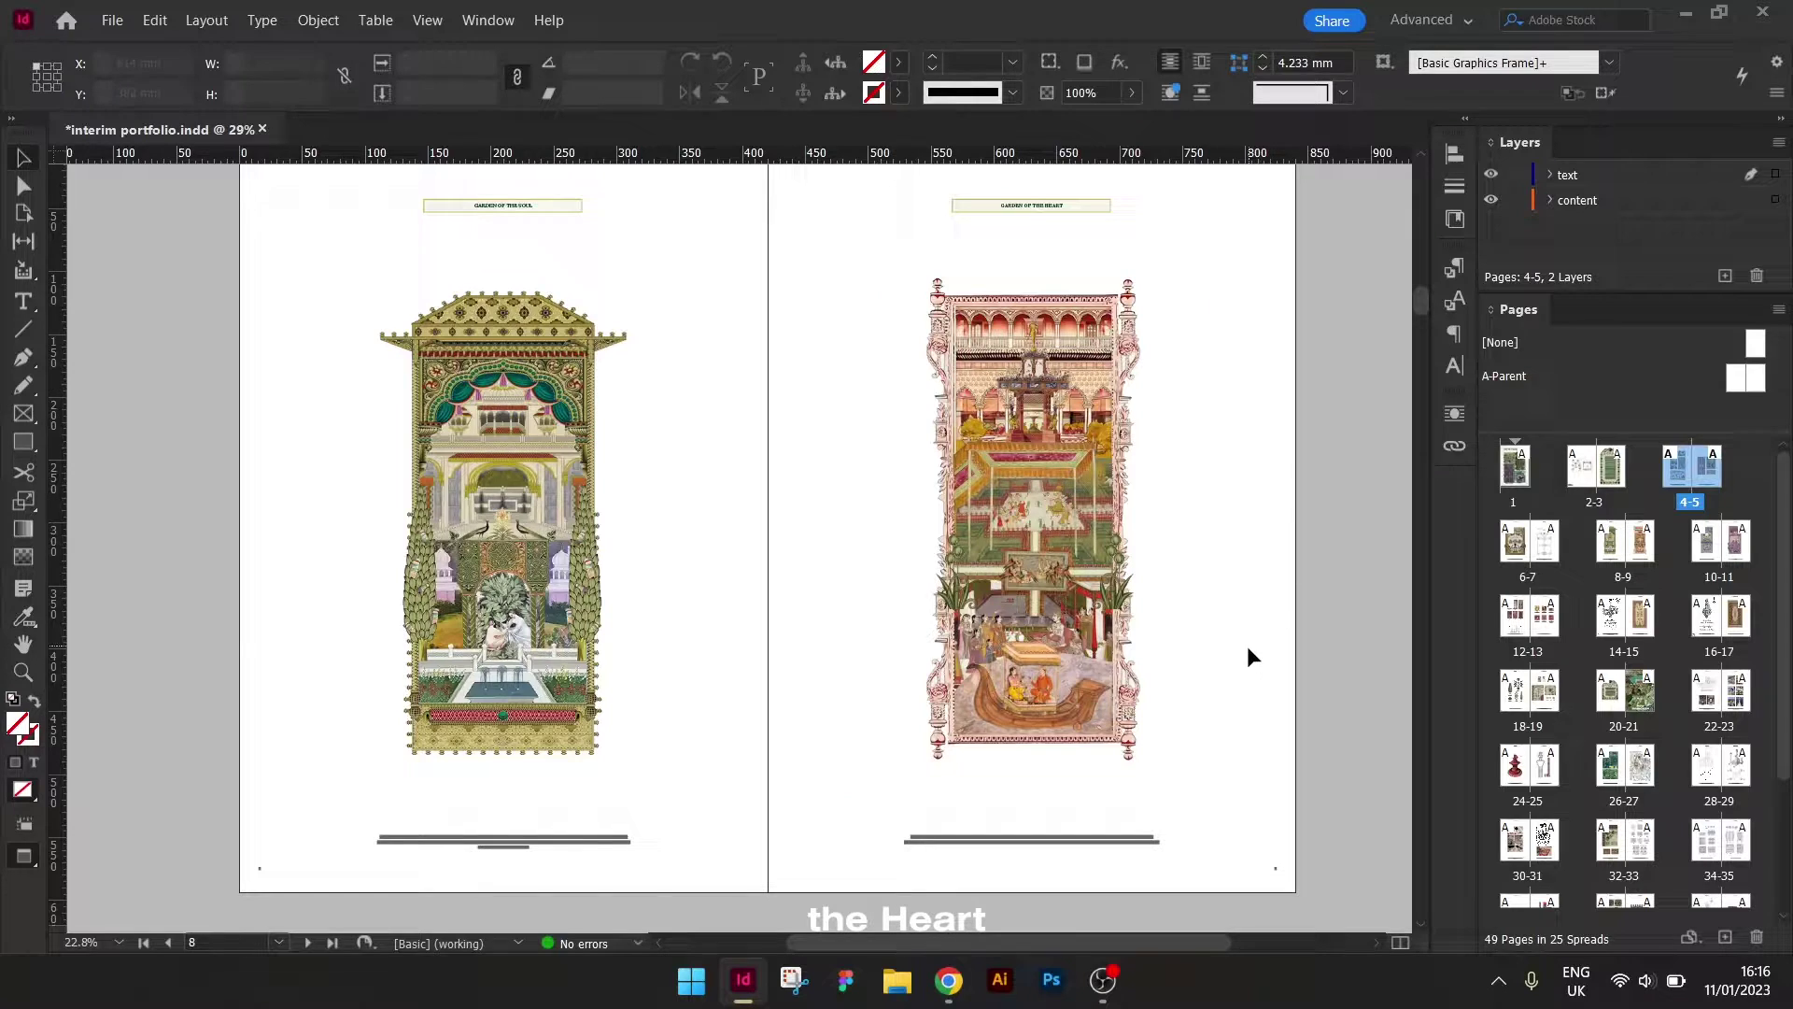
{"action": "scroll", "coordinate": [1259, 626], "scroll_direction": "down", "scroll_amount": 5}
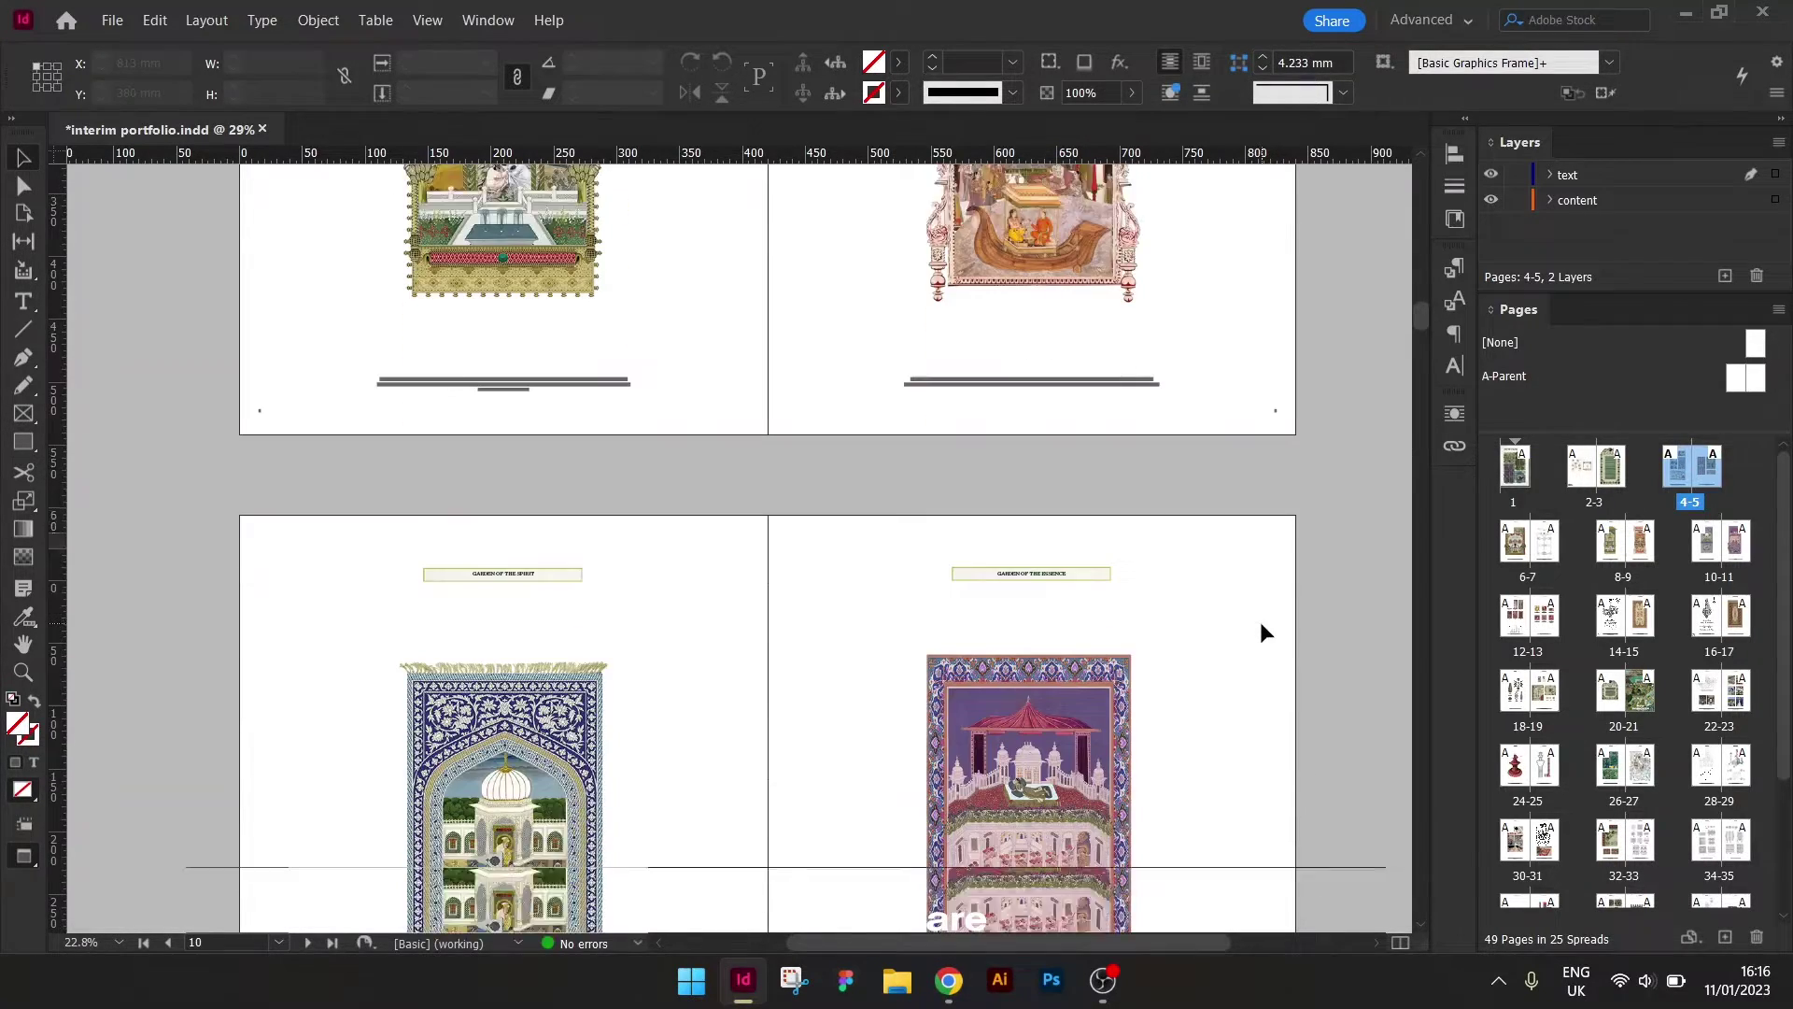
{"action": "scroll", "coordinate": [1260, 632], "scroll_direction": "down", "scroll_amount": 4}
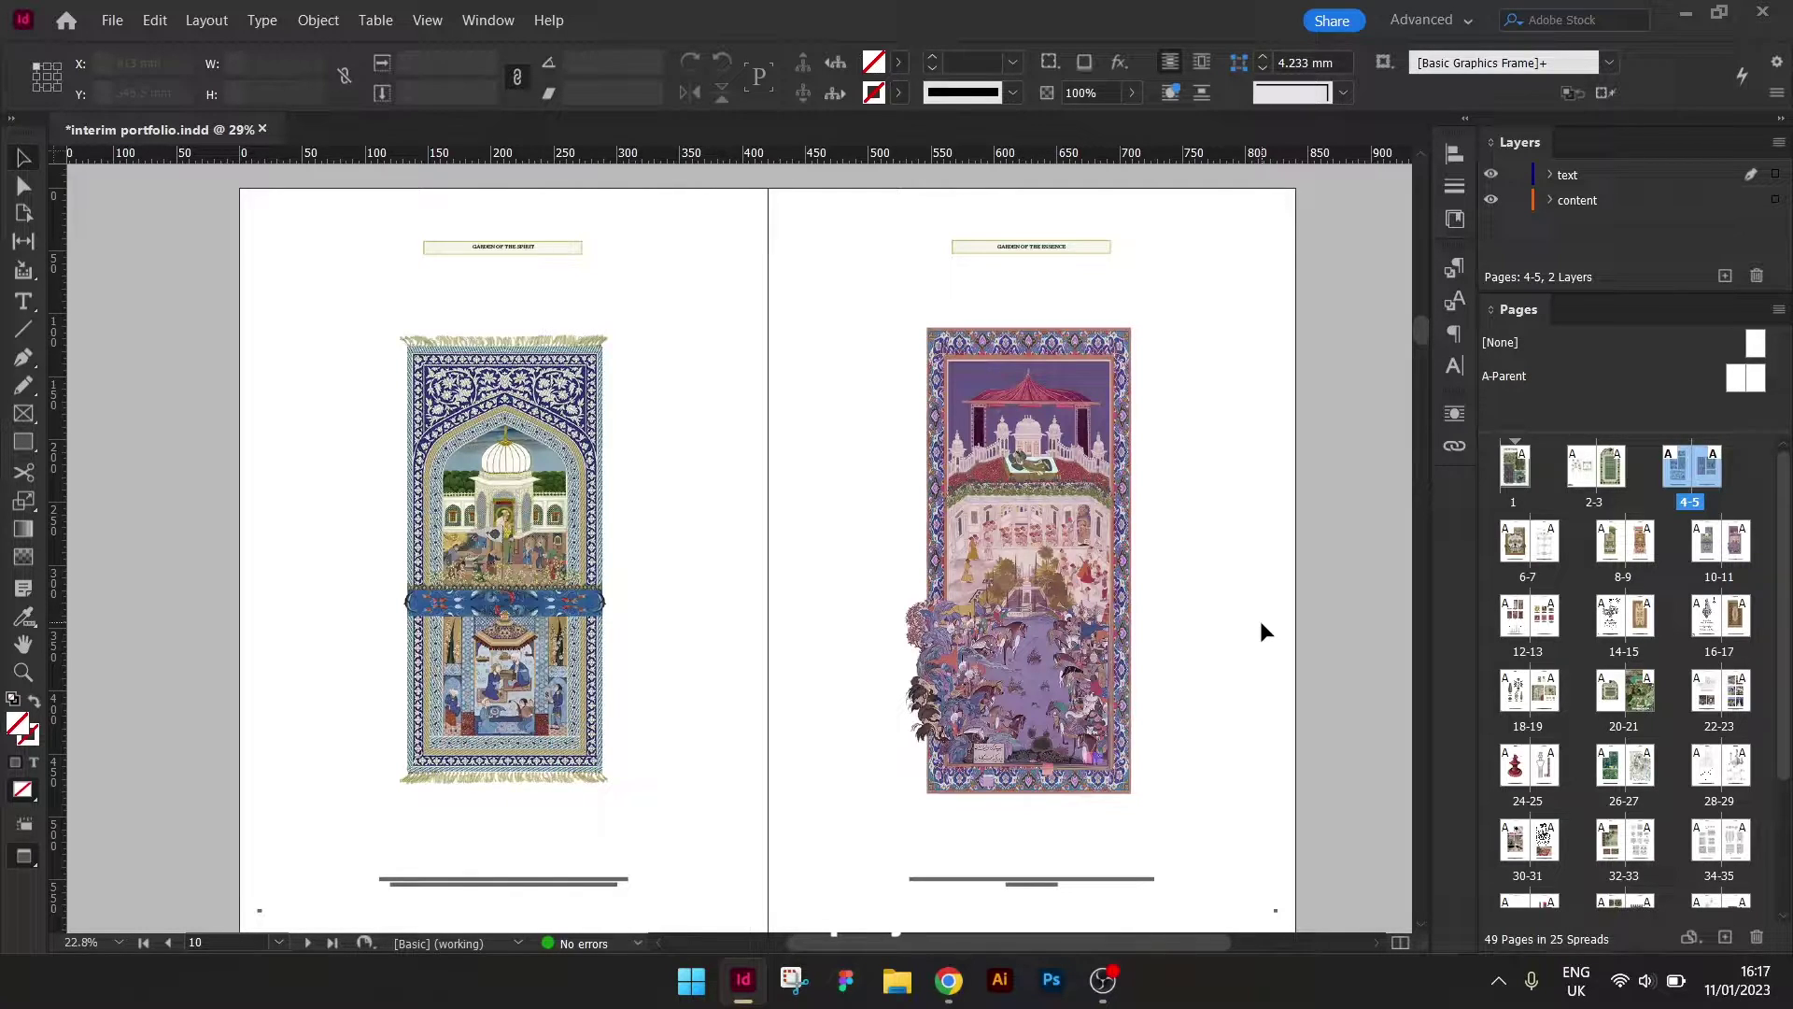
{"action": "scroll", "coordinate": [1259, 620], "scroll_direction": "down", "scroll_amount": 8}
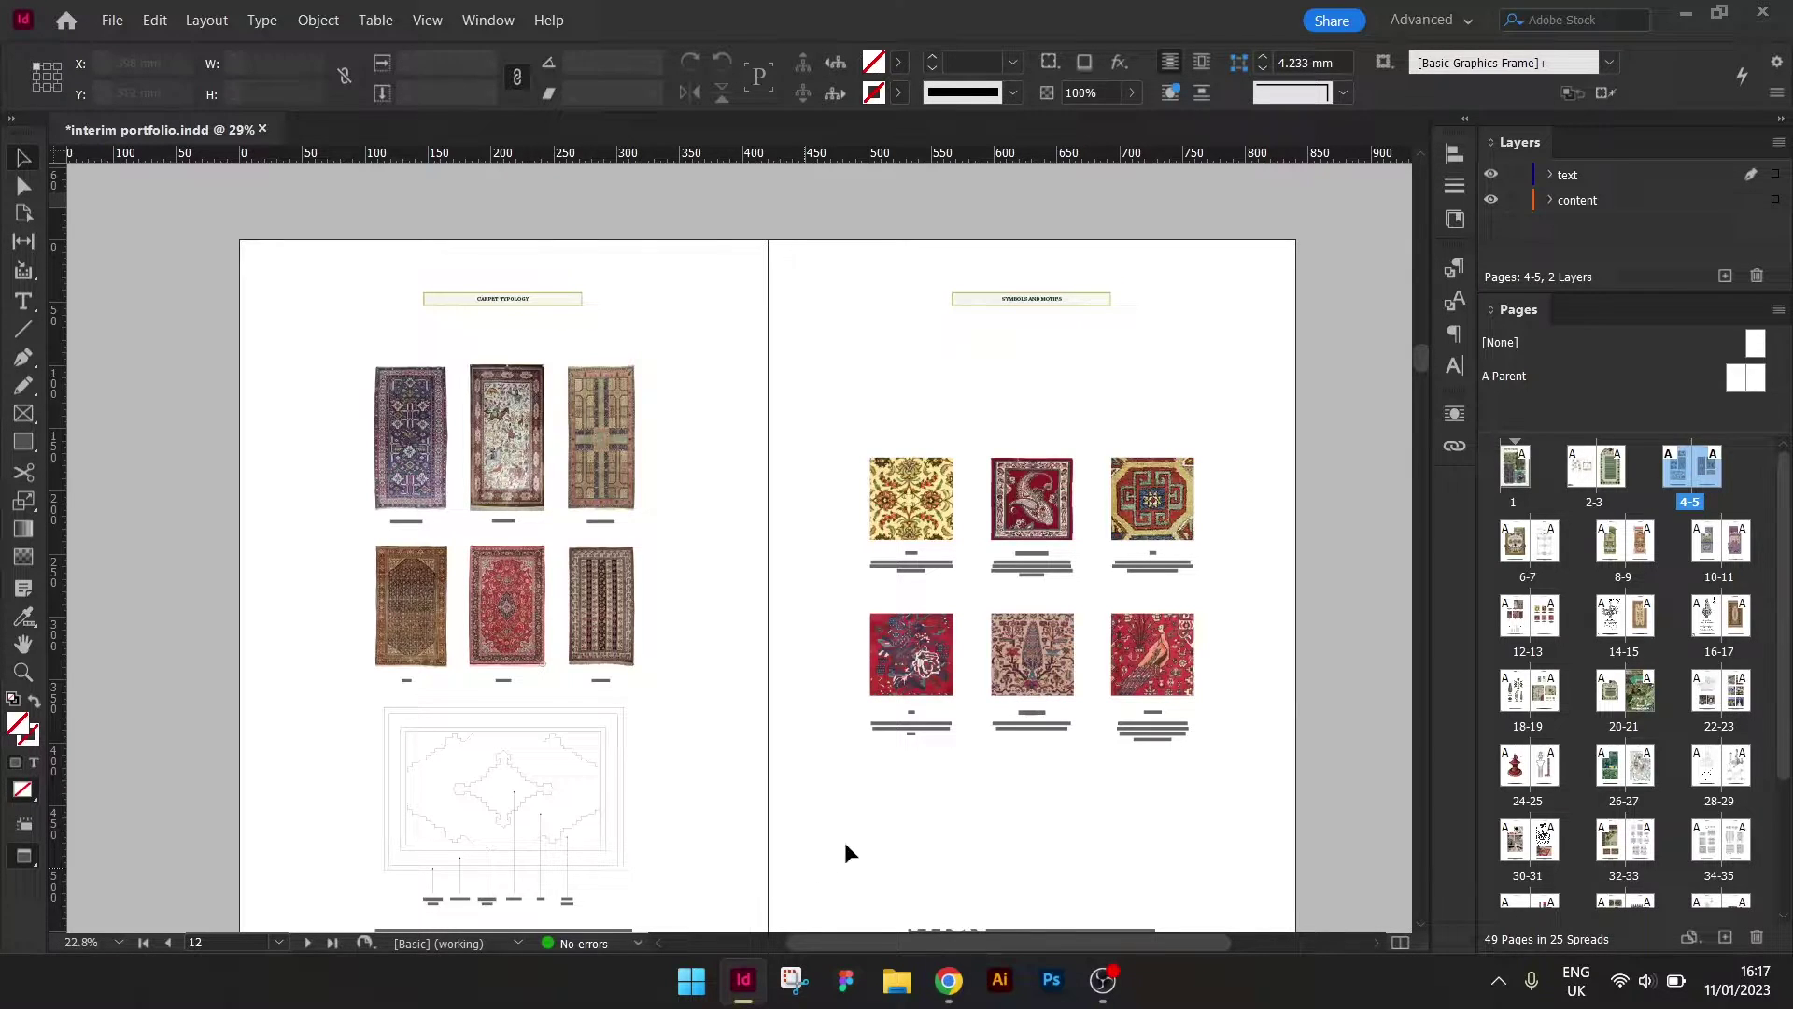
Zoom to 50% on the chandelier render spread 14-15, then scroll on to spread 18-19.
{"action": "scroll", "coordinate": [966, 768], "scroll_direction": "down", "scroll_amount": 3}
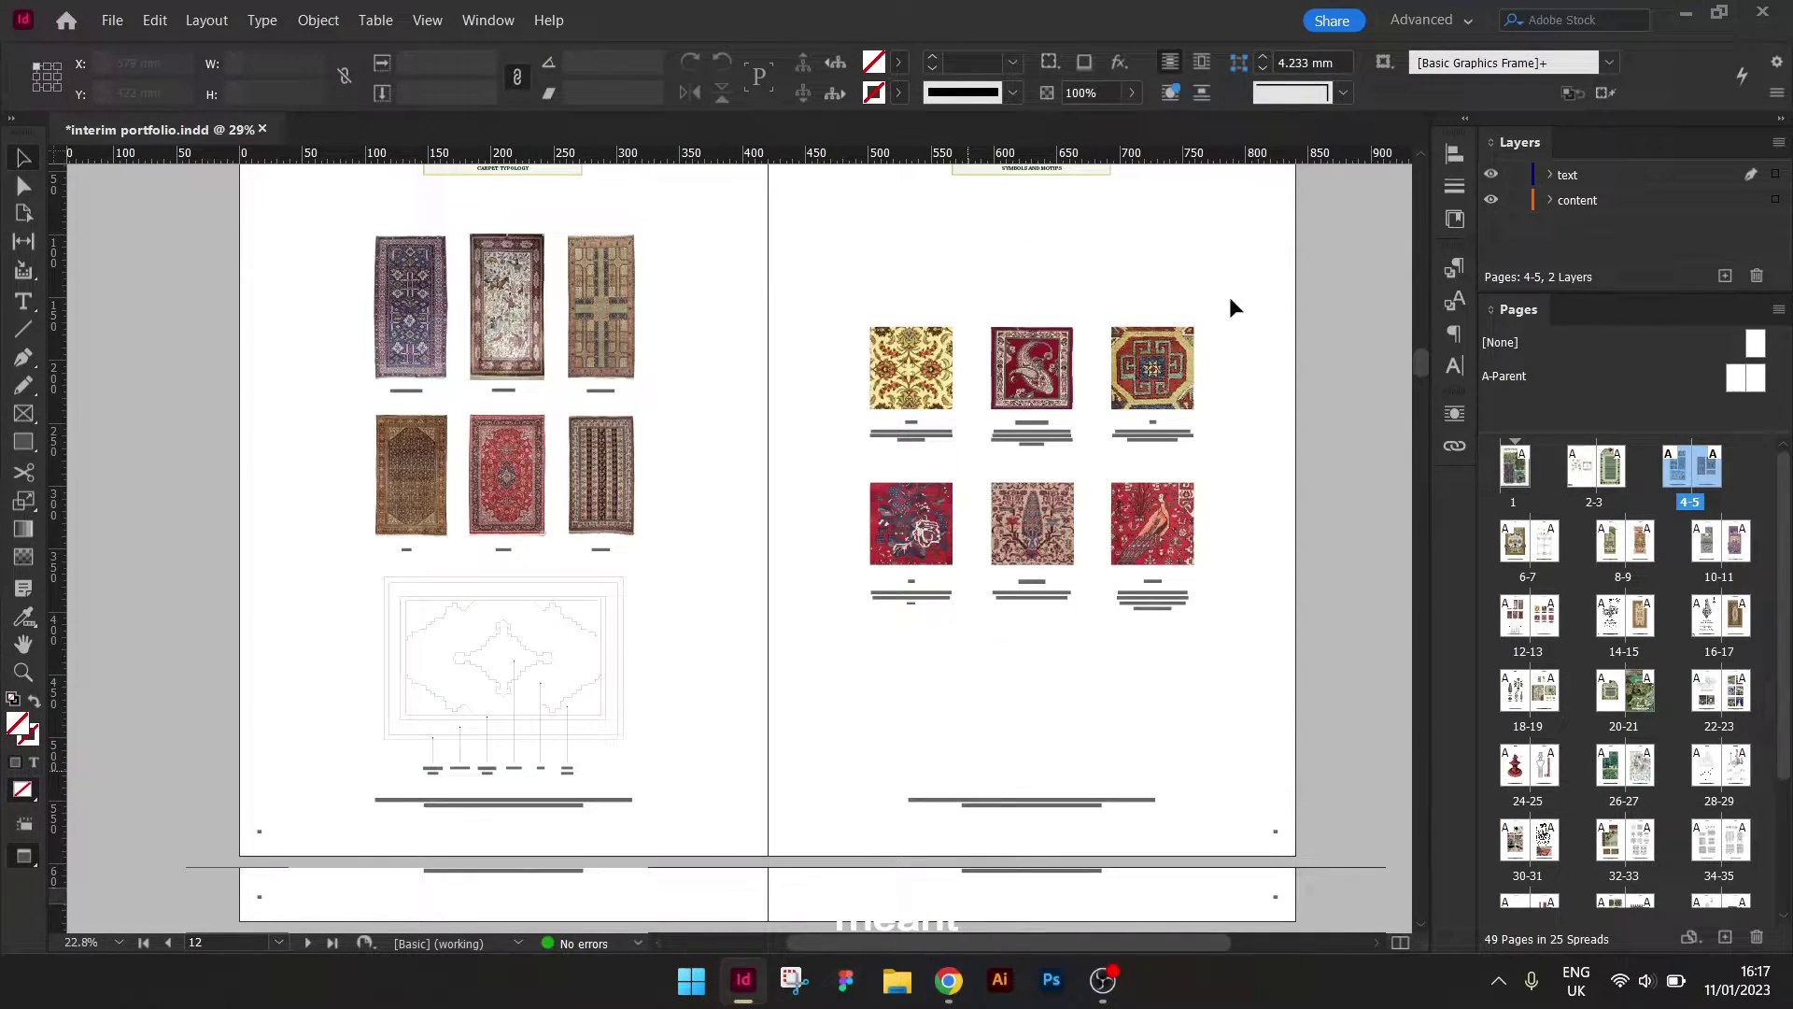
{"action": "scroll", "coordinate": [1265, 615], "scroll_direction": "down", "scroll_amount": 15}
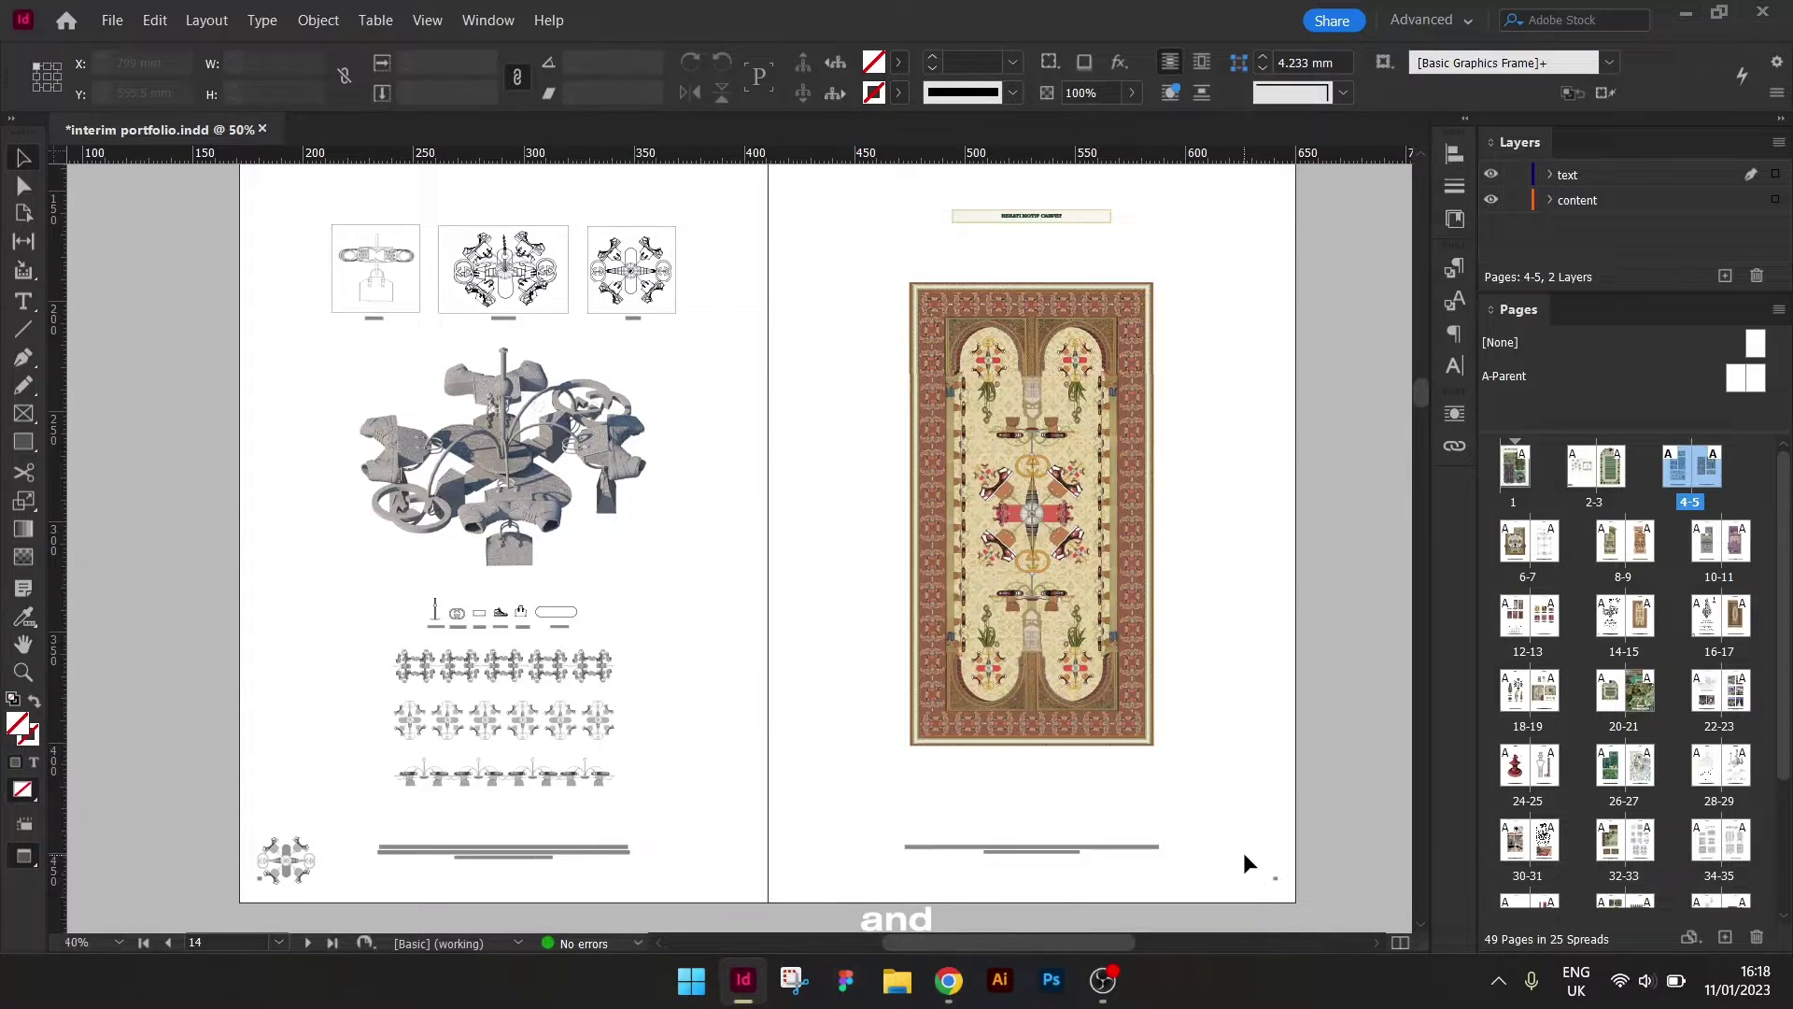
{"action": "key", "text": "ctrl+equal"}
{"action": "left_click_drag", "start_coordinate": [1055, 943], "coordinate": [985, 873]}
{"action": "scroll", "coordinate": [985, 878], "scroll_direction": "up", "scroll_amount": 4}
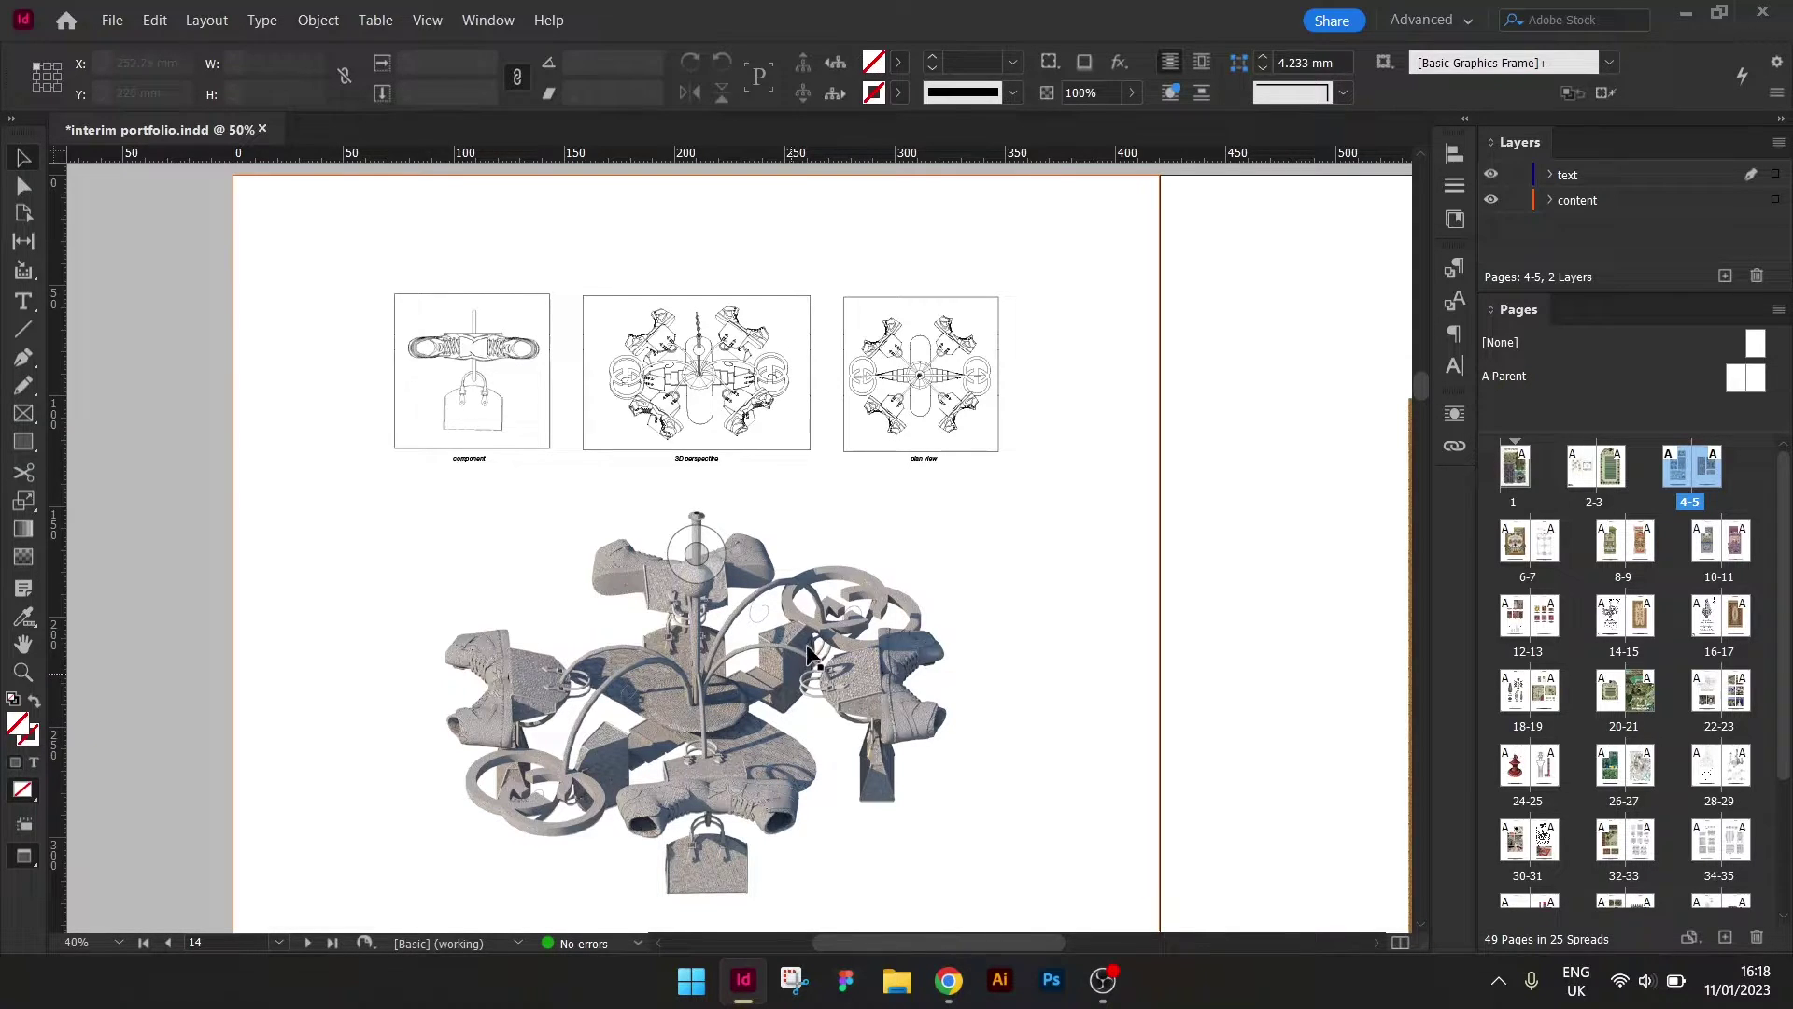
{"action": "scroll", "coordinate": [1314, 536], "scroll_direction": "down", "scroll_amount": 5}
{"action": "scroll", "coordinate": [1314, 536], "scroll_direction": "down", "scroll_amount": 1}
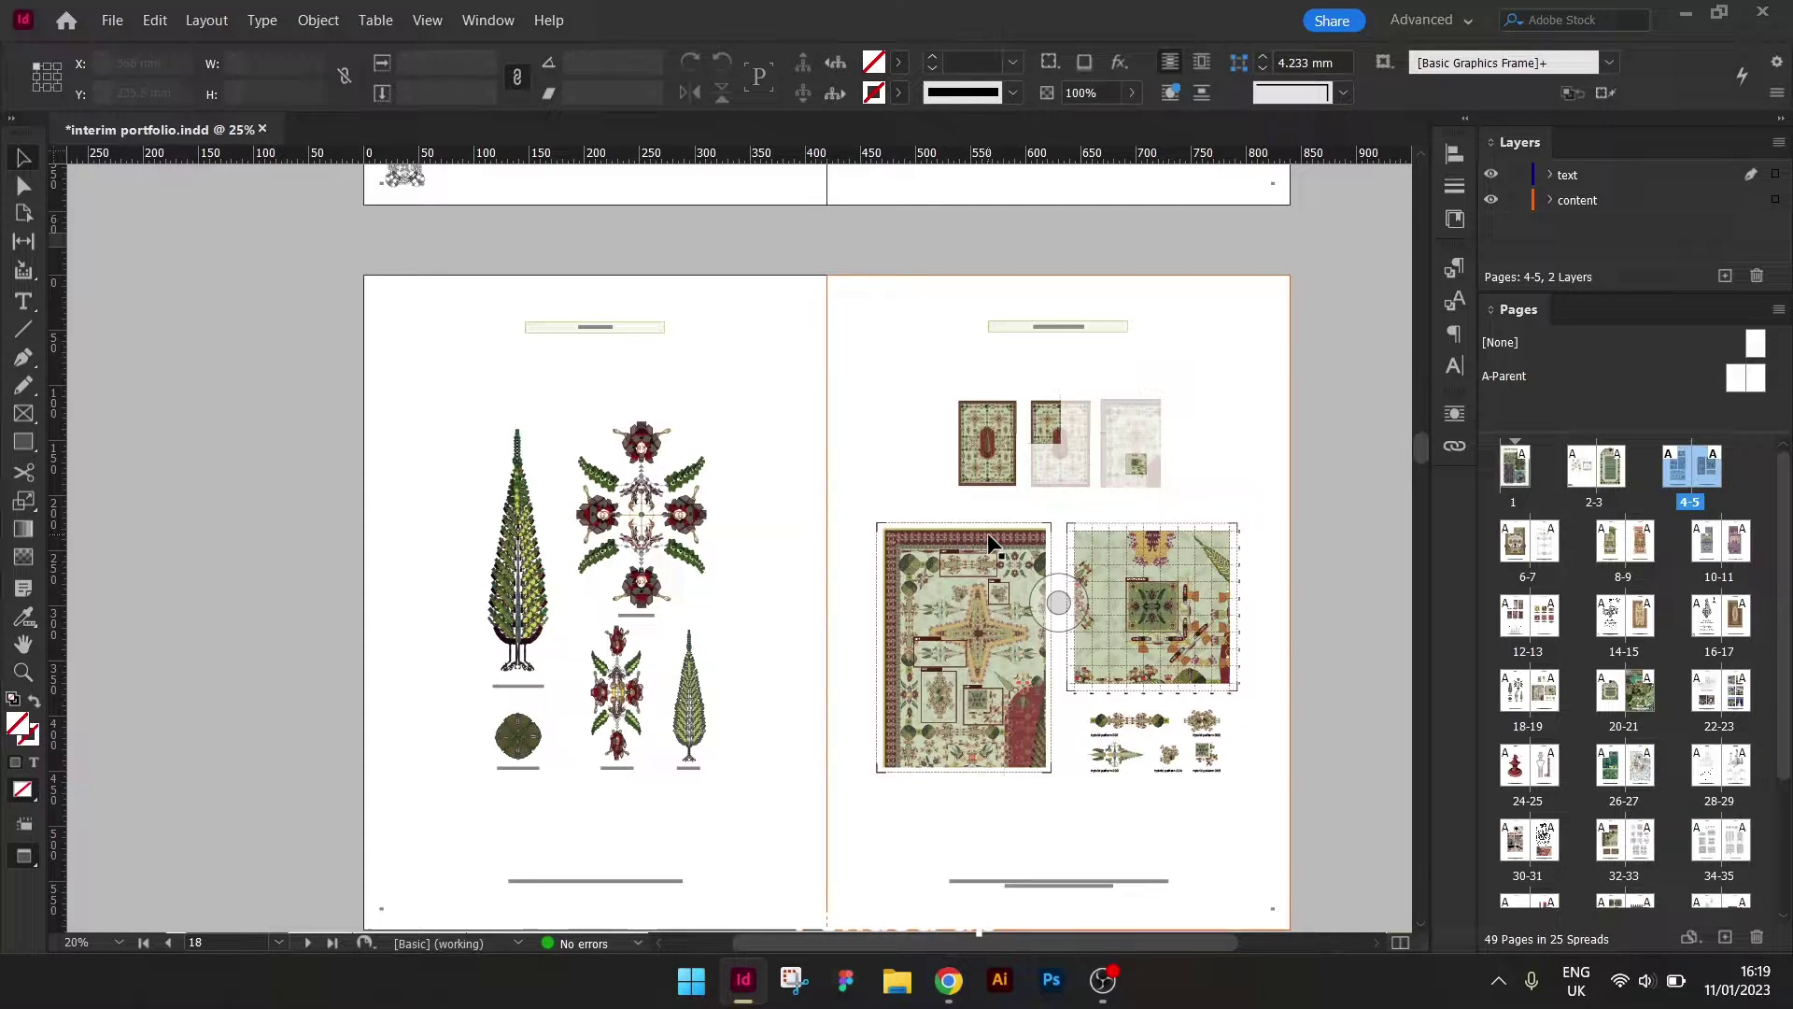
Scroll down to the NEW PAIRIDEZA poster spread 20-21.
{"action": "scroll", "coordinate": [988, 532], "scroll_direction": "down", "scroll_amount": 6}
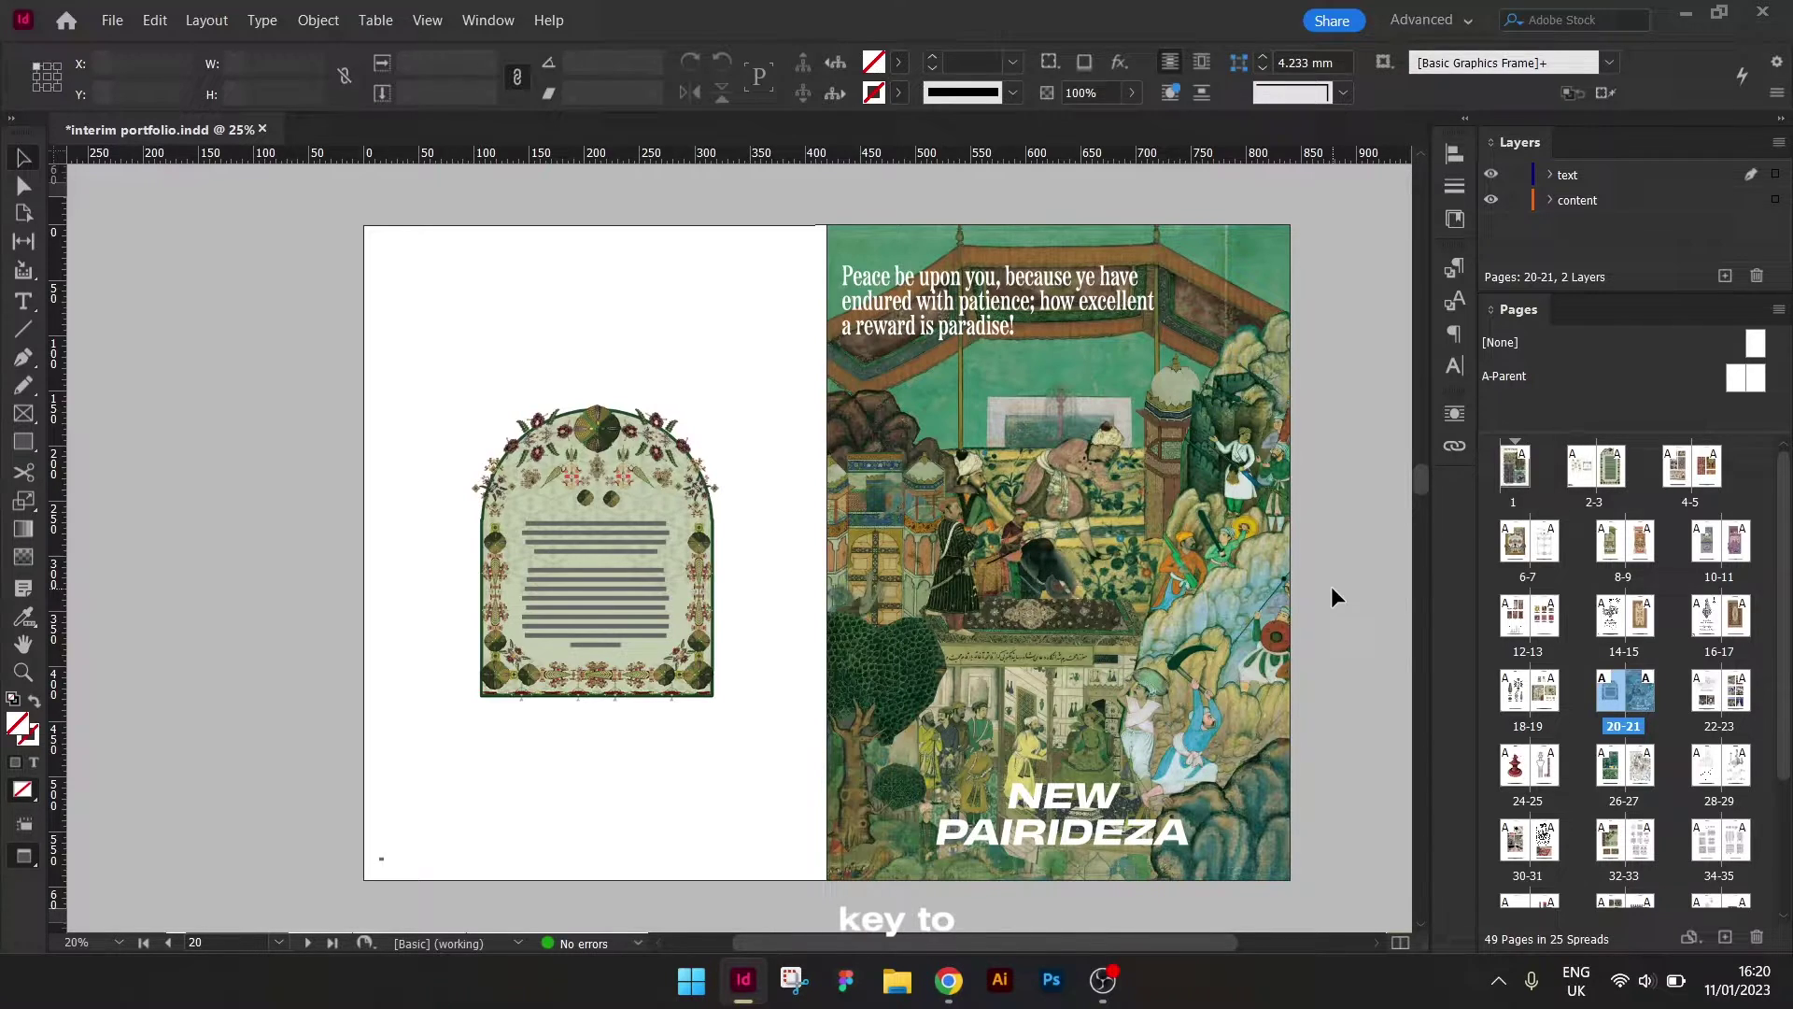
Zoom in to 50% and pan across page 21 to inspect the paradise painting.
{"action": "key", "text": "ctrl+equal"}
{"action": "key", "text": "ctrl+equal"}
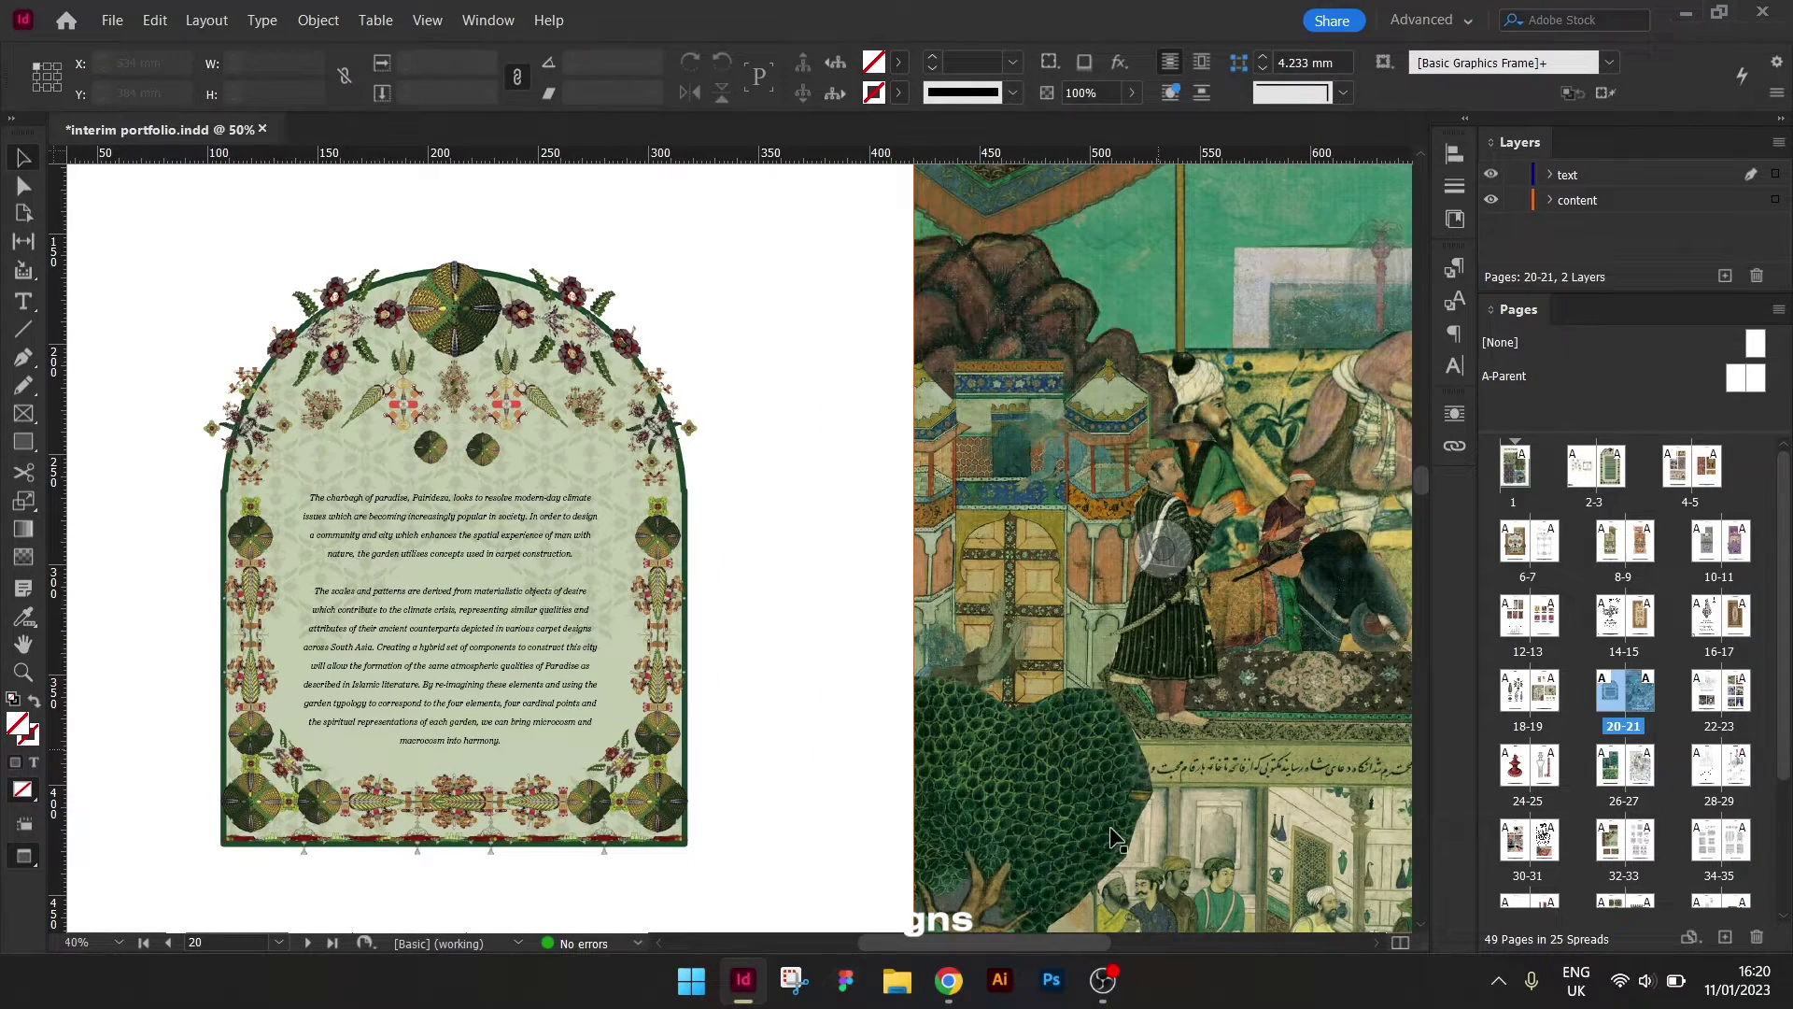
{"action": "left_click_drag", "start_coordinate": [1033, 944], "coordinate": [973, 937]}
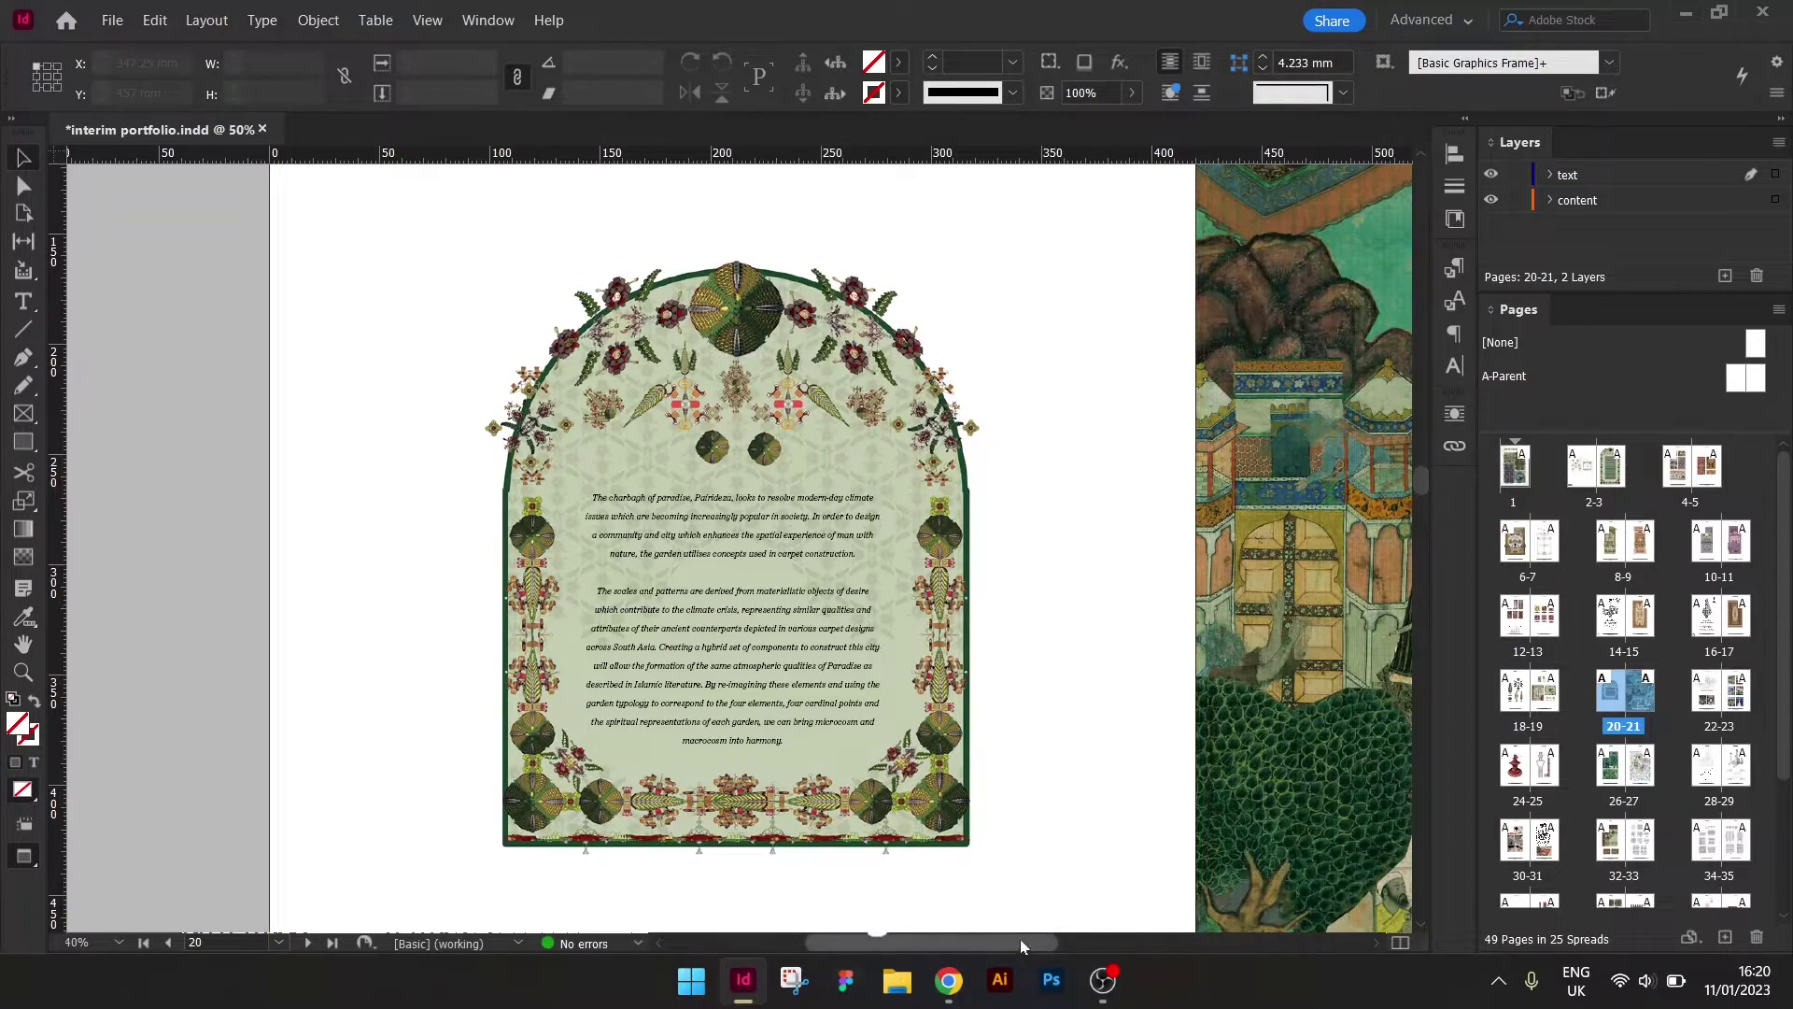
{"action": "mouse_move", "coordinate": [1020, 938]}
{"action": "left_mouse_down"}
{"action": "mouse_move", "coordinate": [1179, 933]}
{"action": "mouse_move", "coordinate": [1198, 882]}
{"action": "left_mouse_up"}
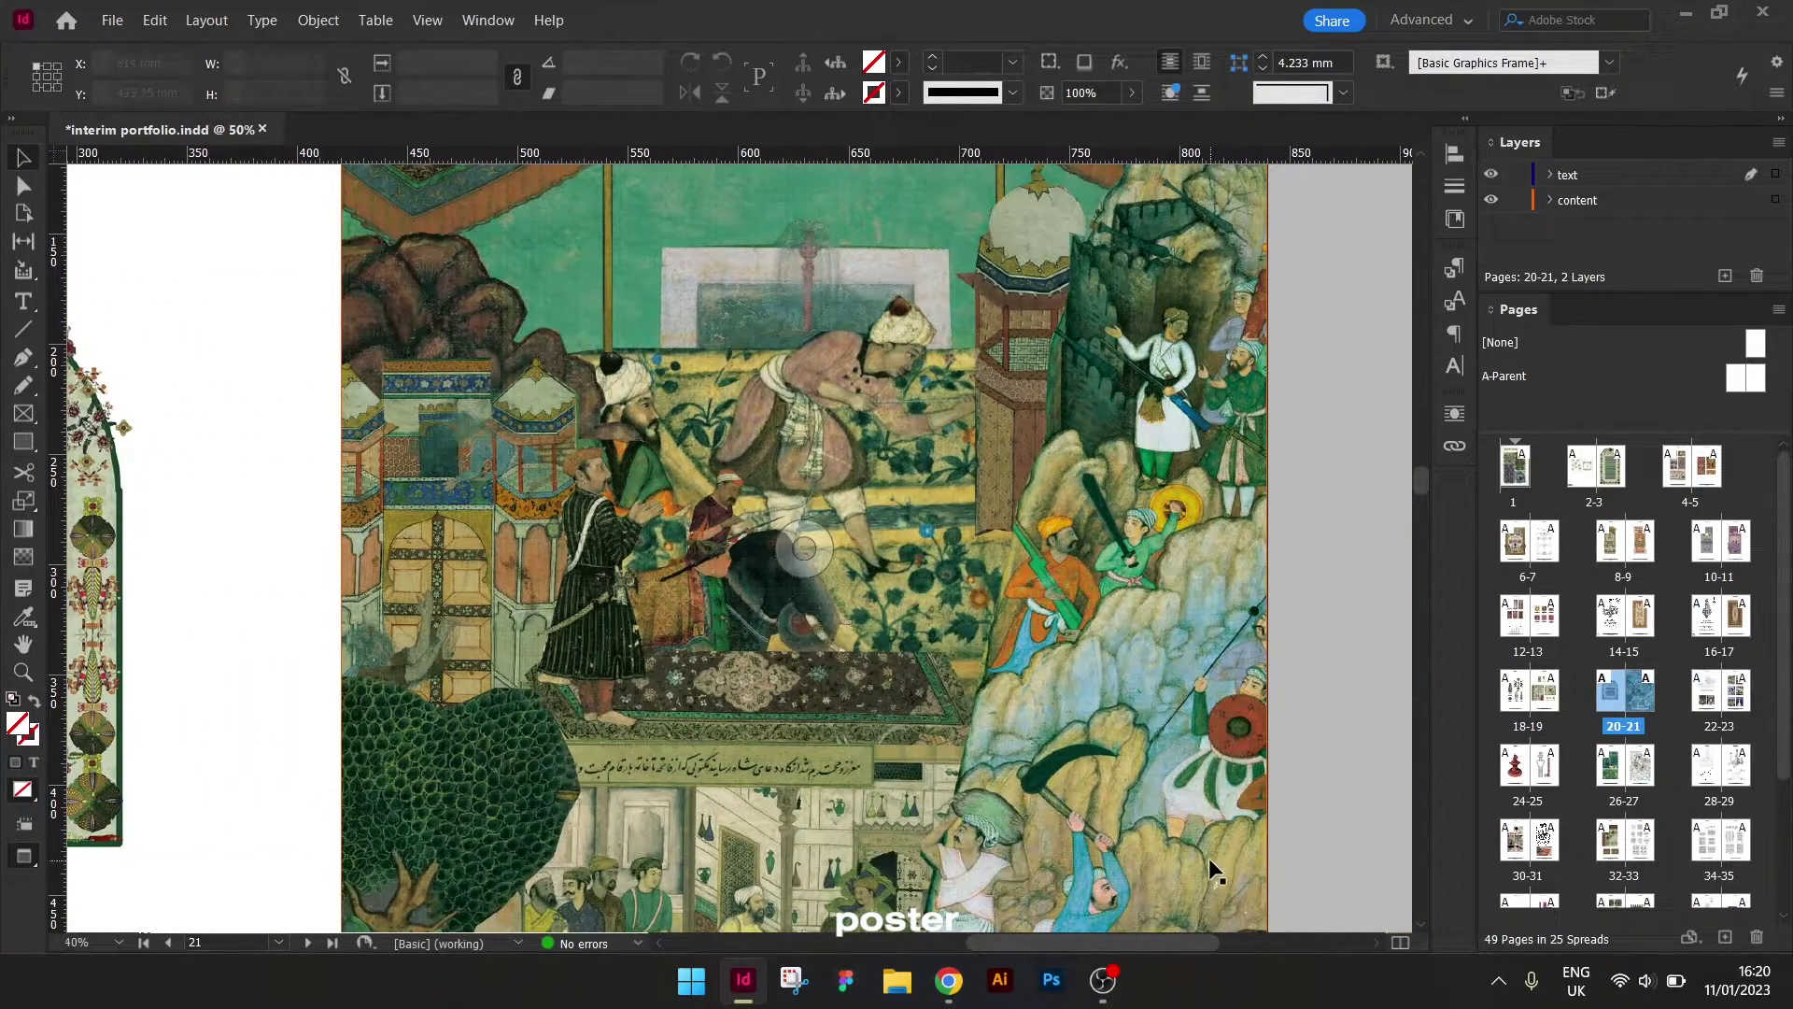
Zoom back out and scroll to the circuit-board collage spread 26-27.
{"action": "key", "text": "ctrl+minus"}
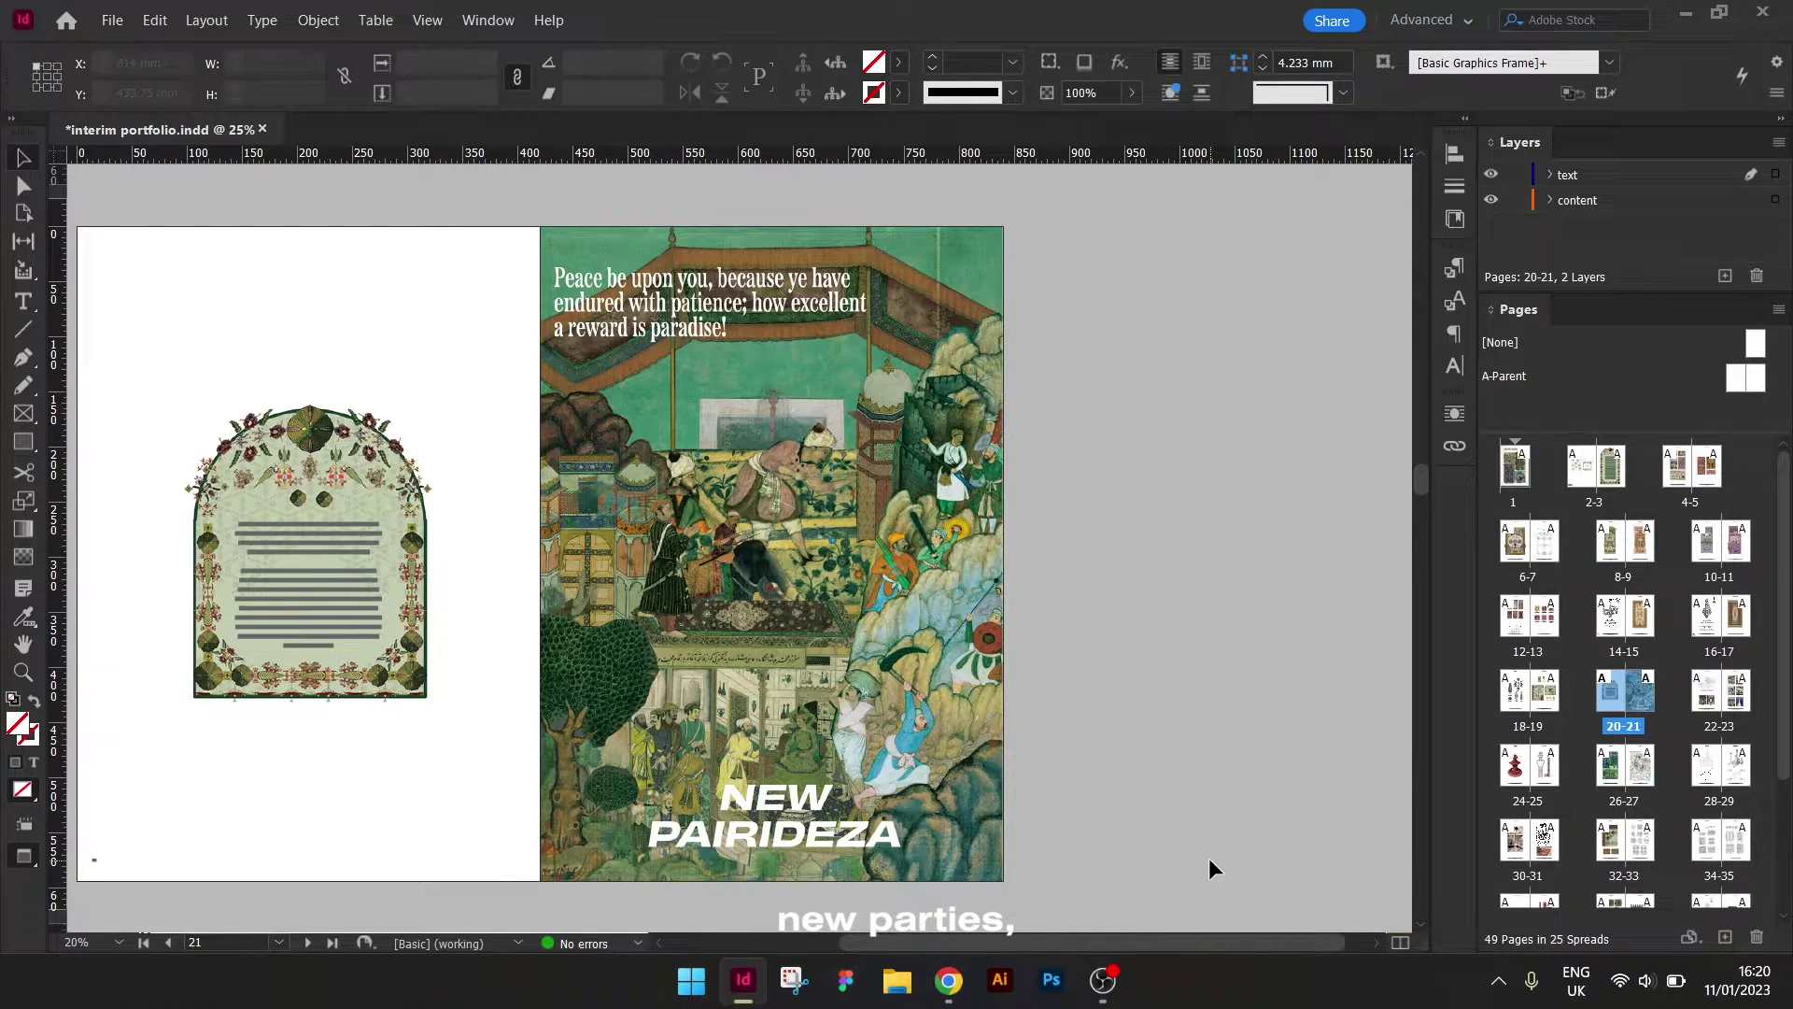
{"action": "scroll", "coordinate": [1209, 858], "scroll_direction": "left", "scroll_amount": 3}
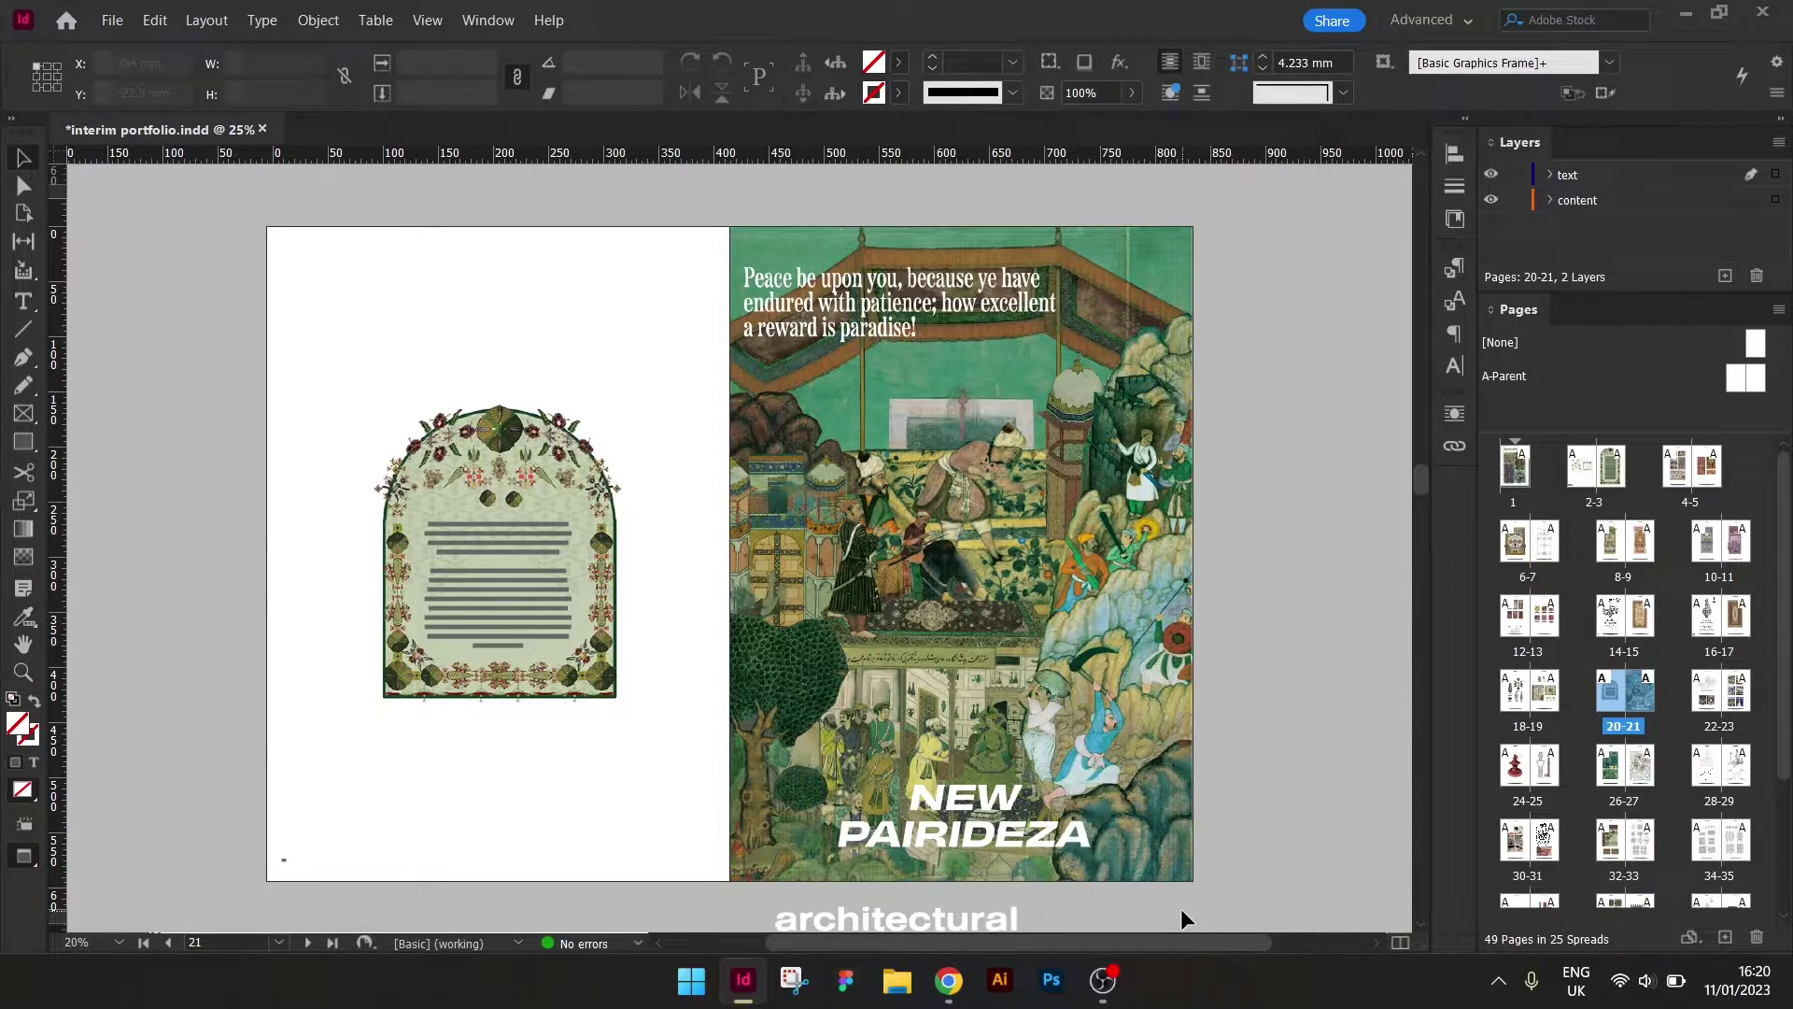
{"action": "scroll", "coordinate": [1395, 470], "scroll_direction": "down", "scroll_amount": 10}
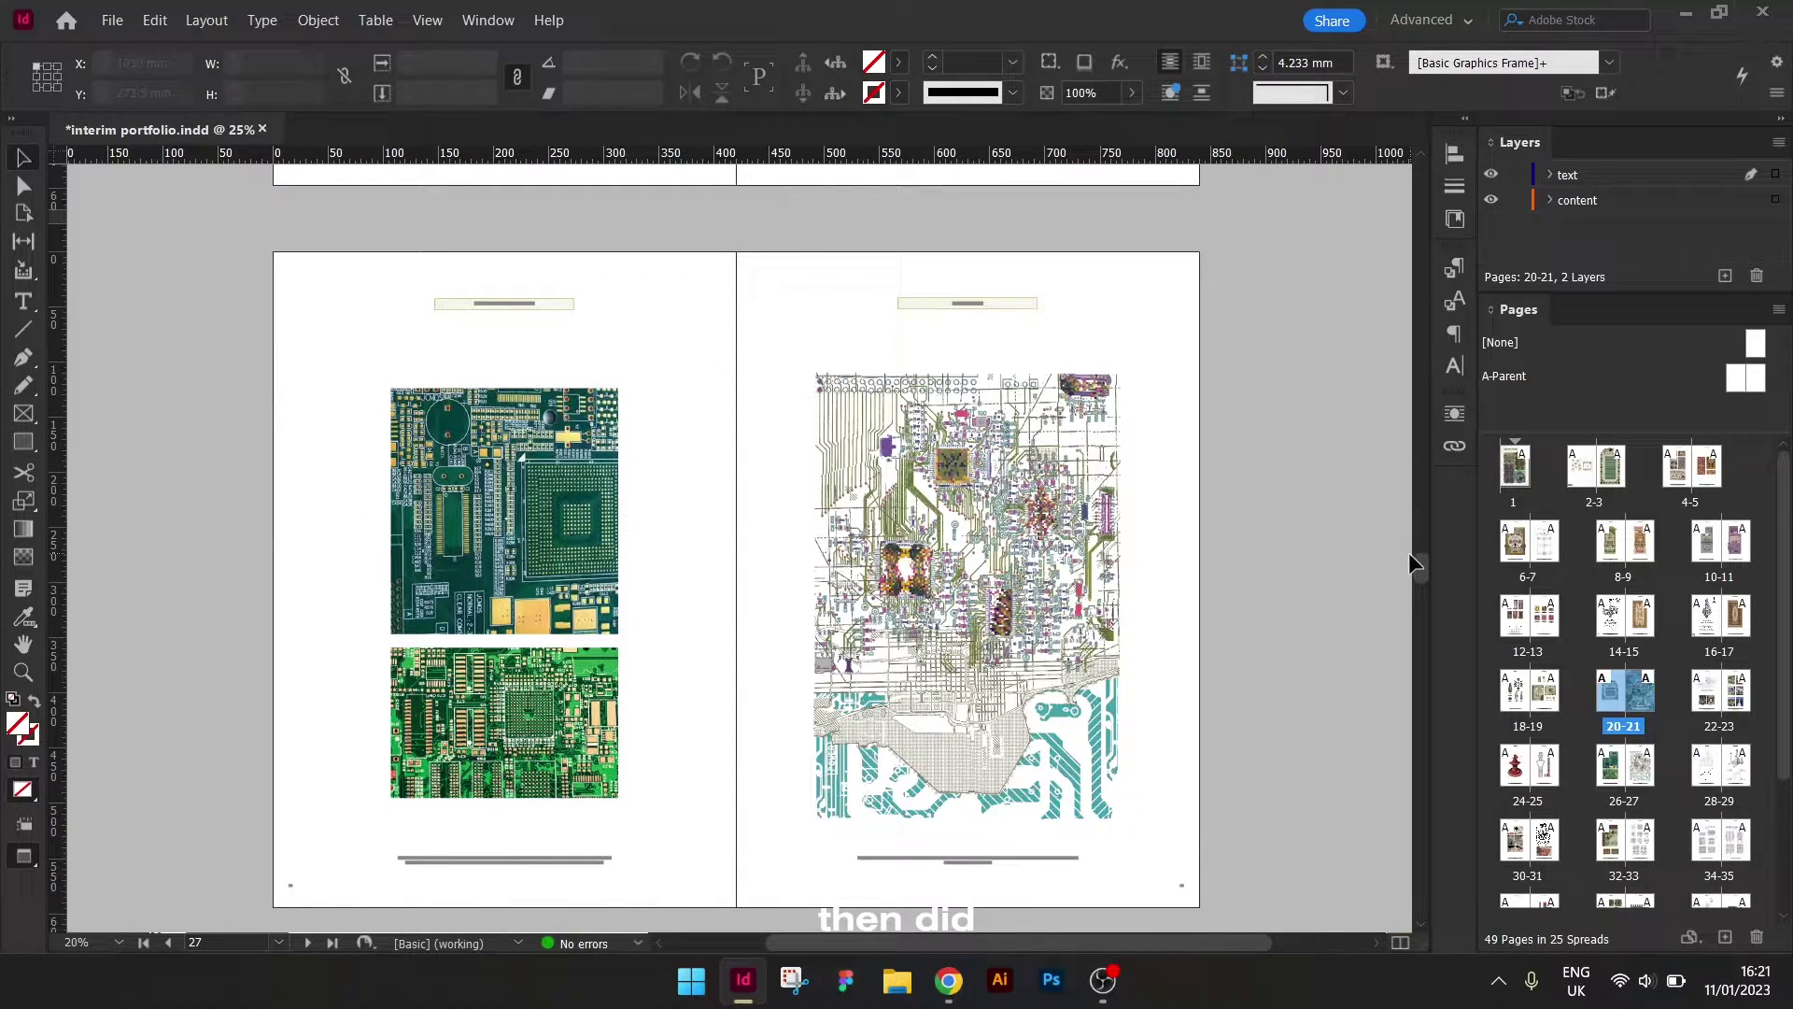
Scroll past the craft photographs on pages 30-31 to the carpet and weave-drawing spread 32-33.
{"action": "scroll", "coordinate": [1419, 569], "scroll_direction": "down", "scroll_amount": 1}
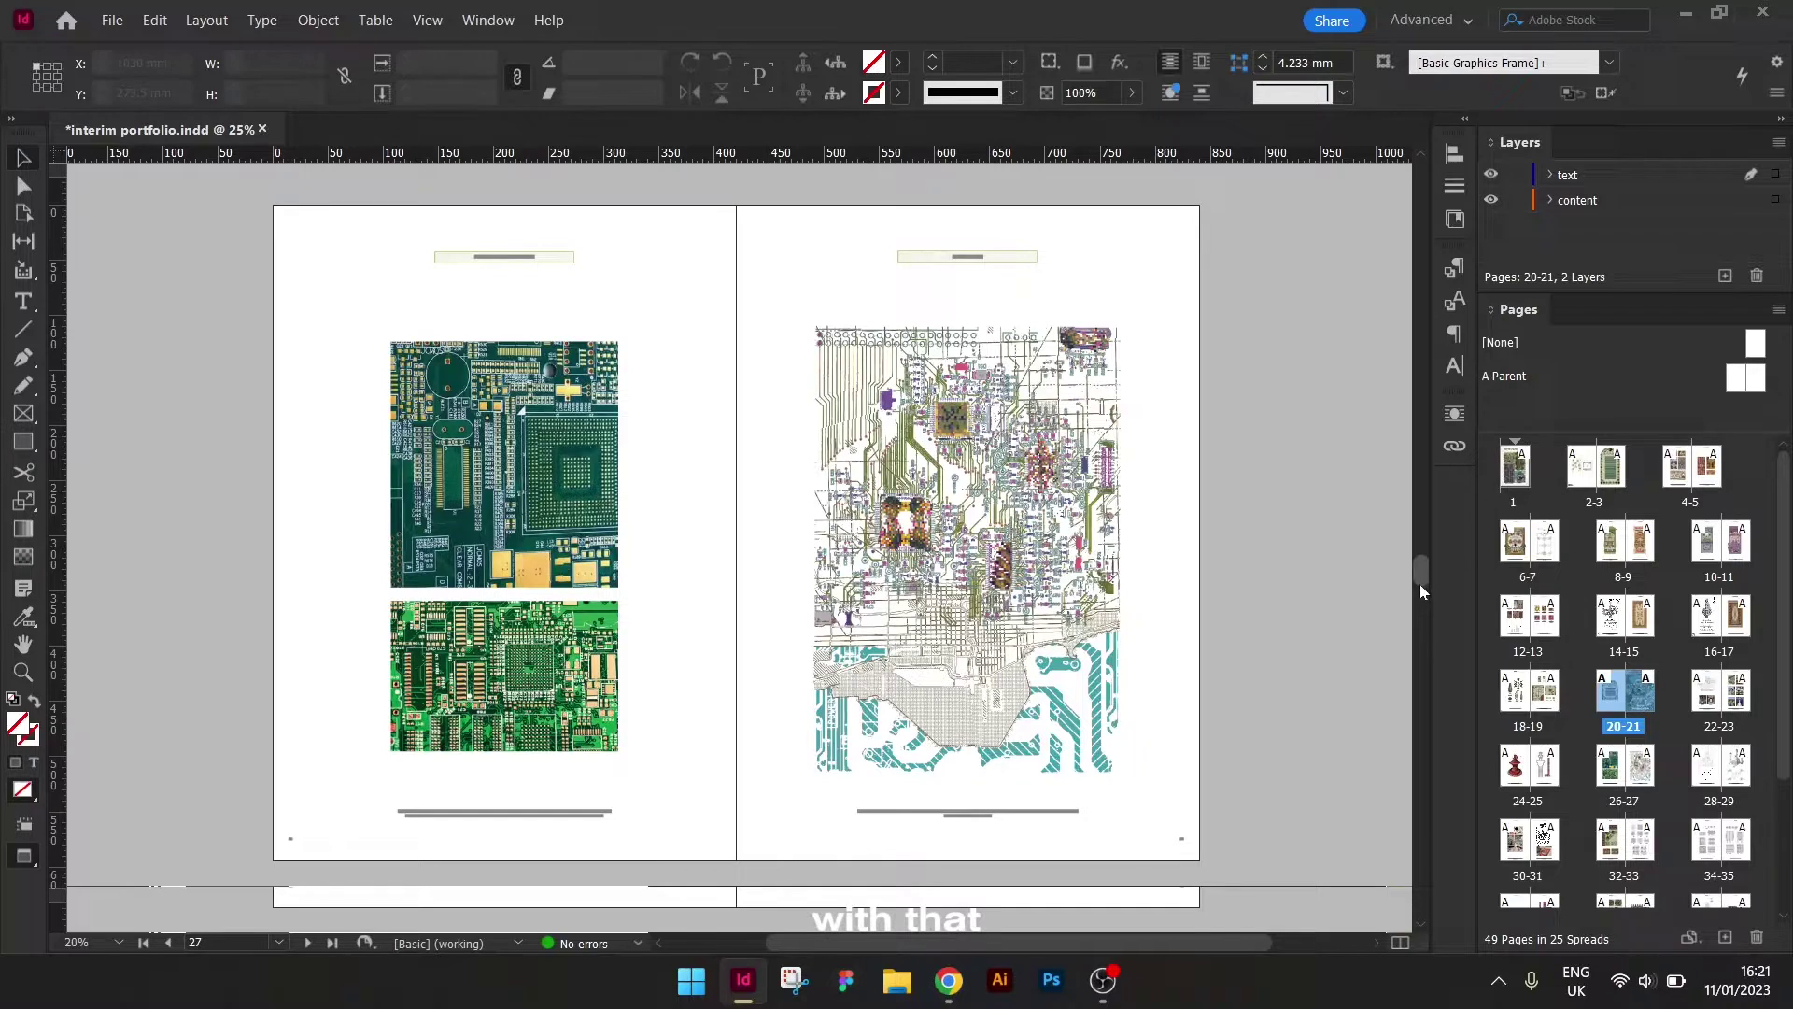
{"action": "left_click_drag", "start_coordinate": [1420, 585], "coordinate": [1382, 637]}
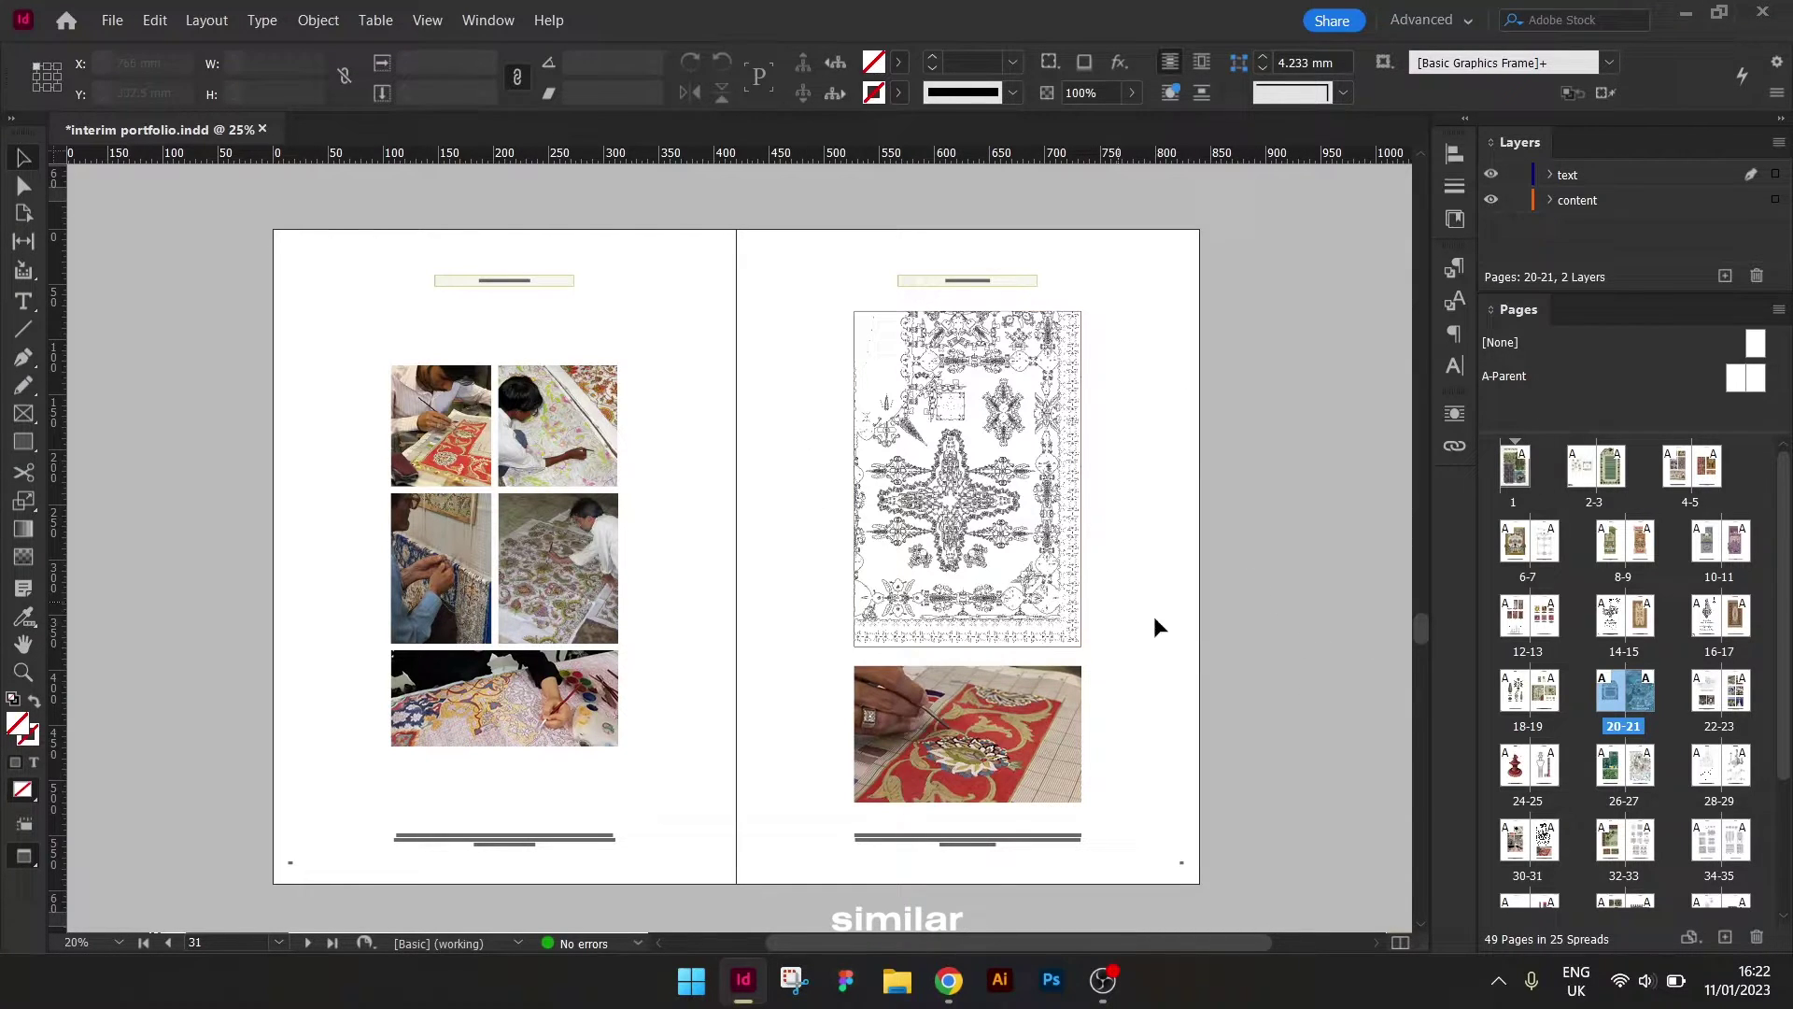
{"action": "left_click_drag", "start_coordinate": [1426, 634], "coordinate": [1419, 663]}
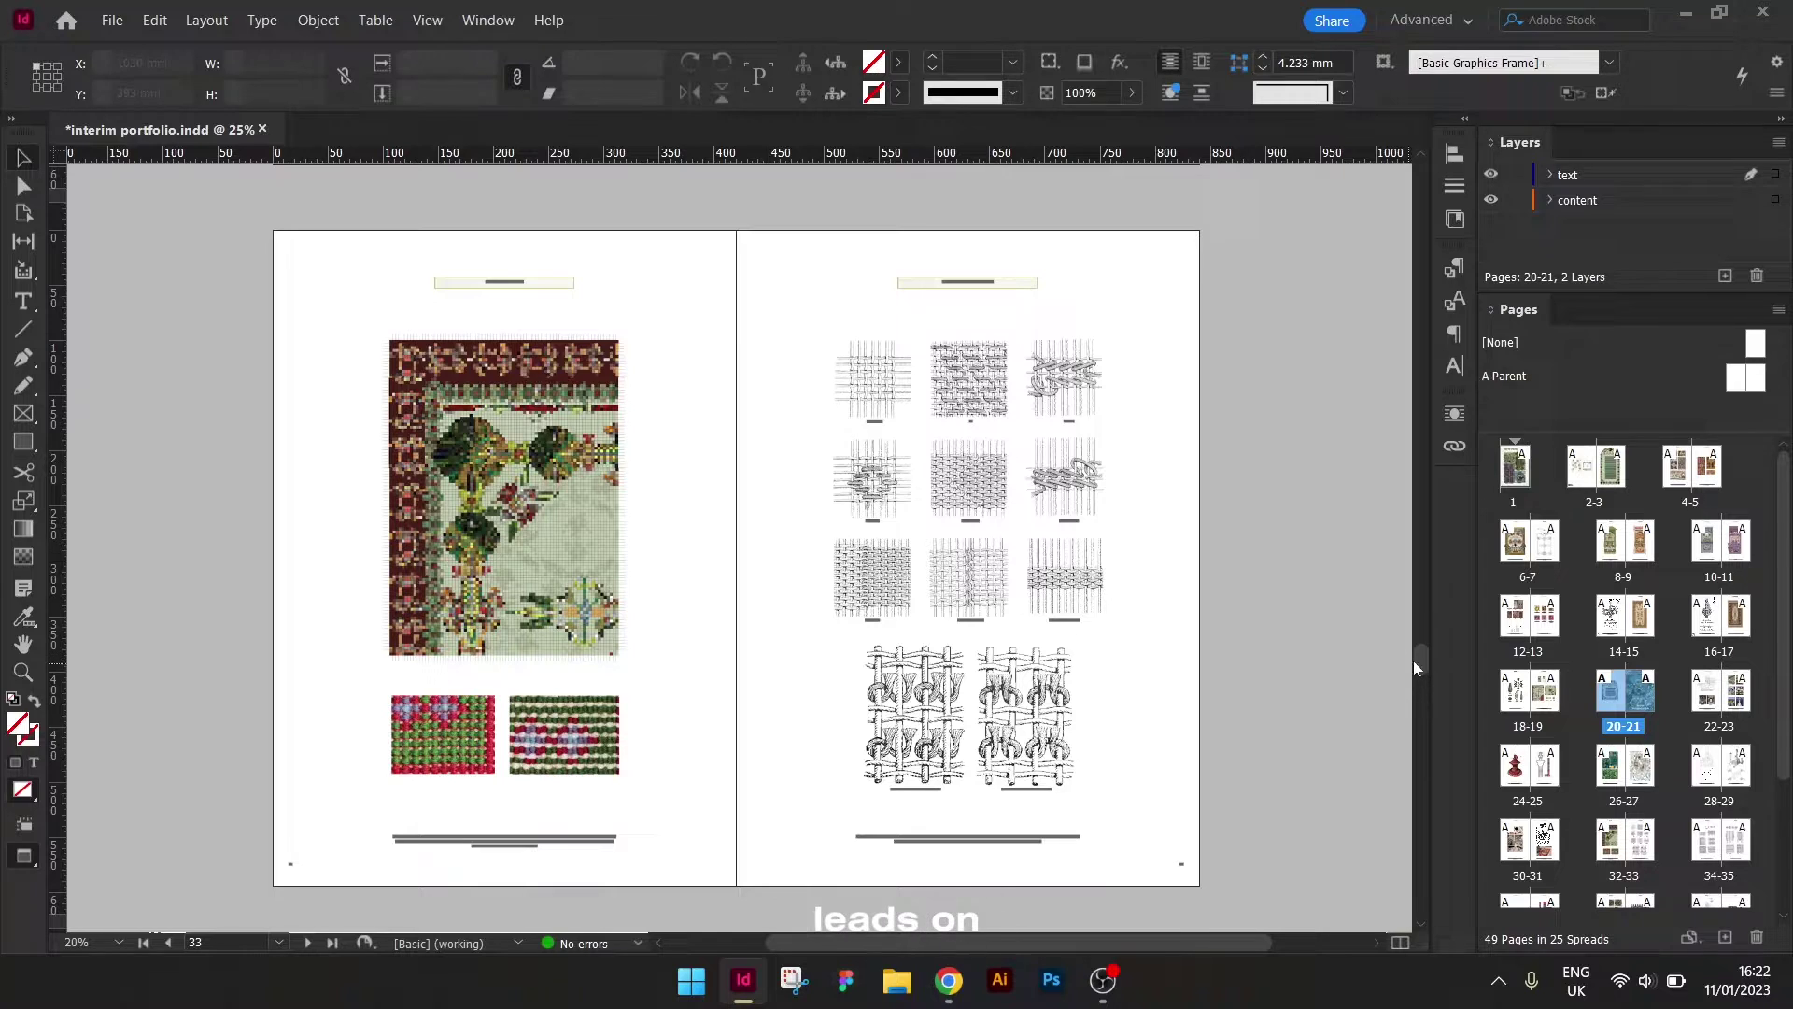
Jump ahead to spread 36-37 with the pencil weave drawing and coloured thread renders.
{"action": "left_click_drag", "start_coordinate": [1413, 661], "coordinate": [1412, 689]}
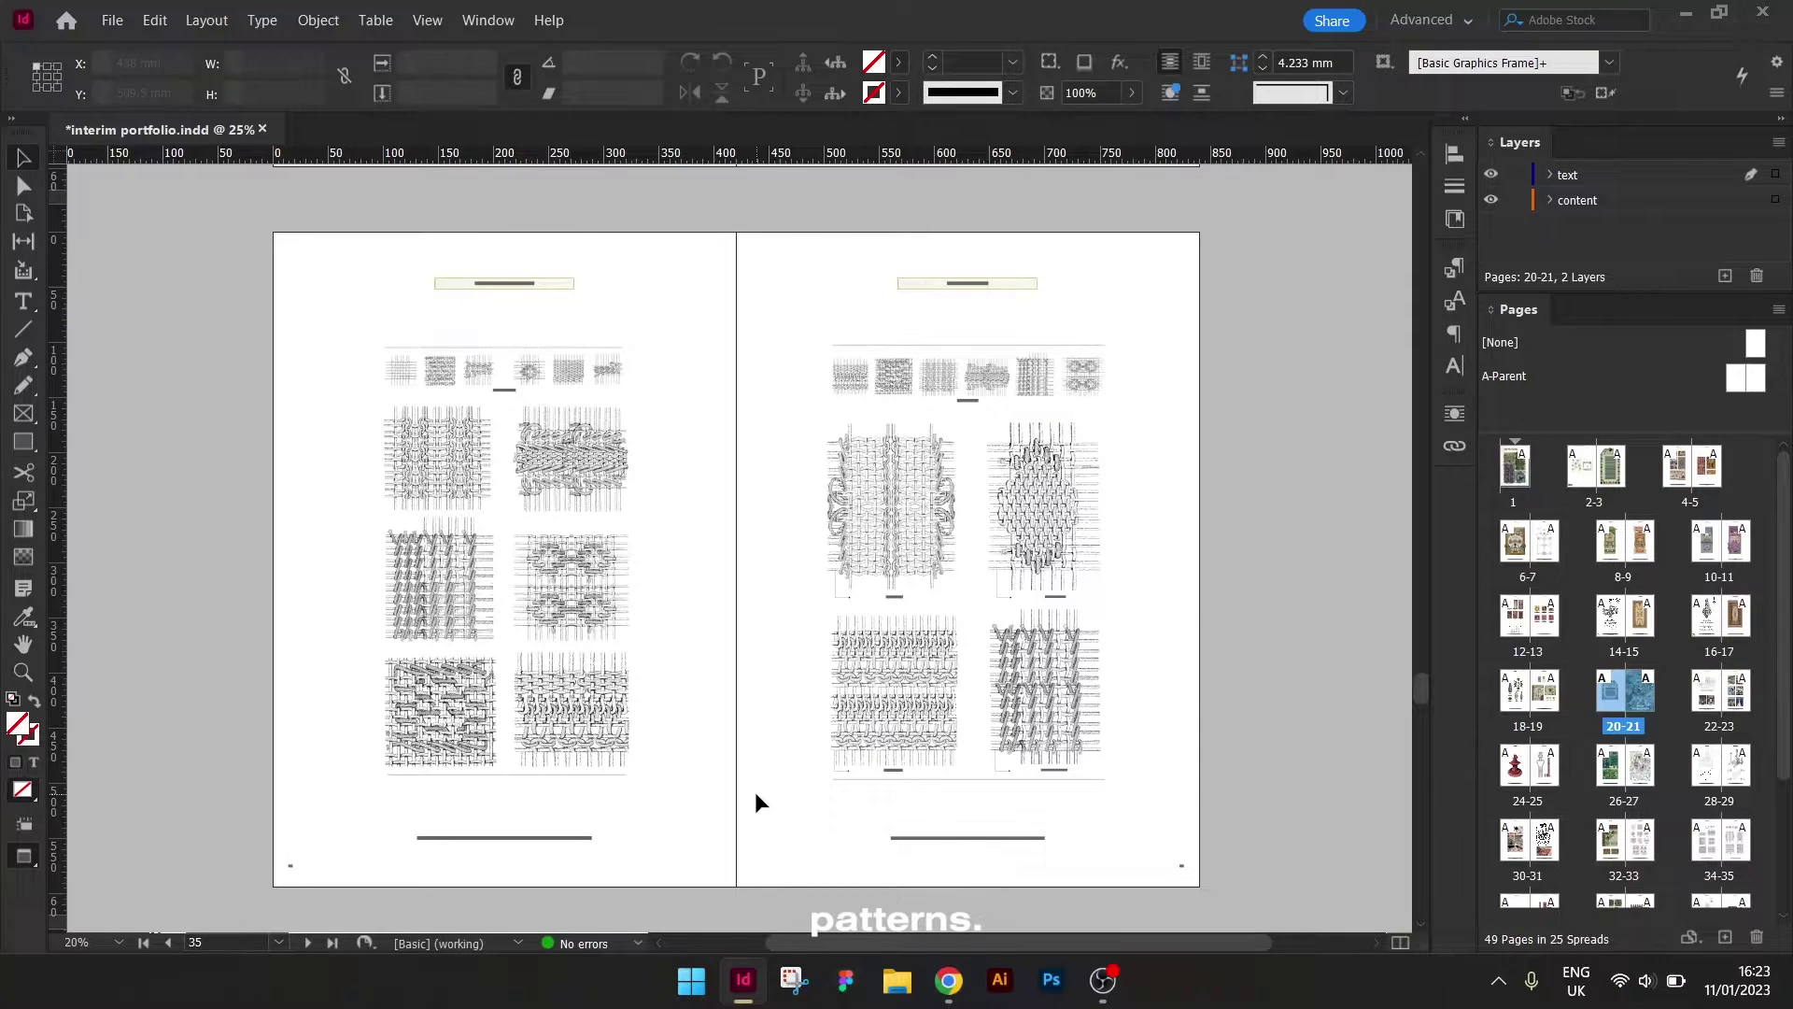
{"action": "key", "text": "alt+Page_Down"}
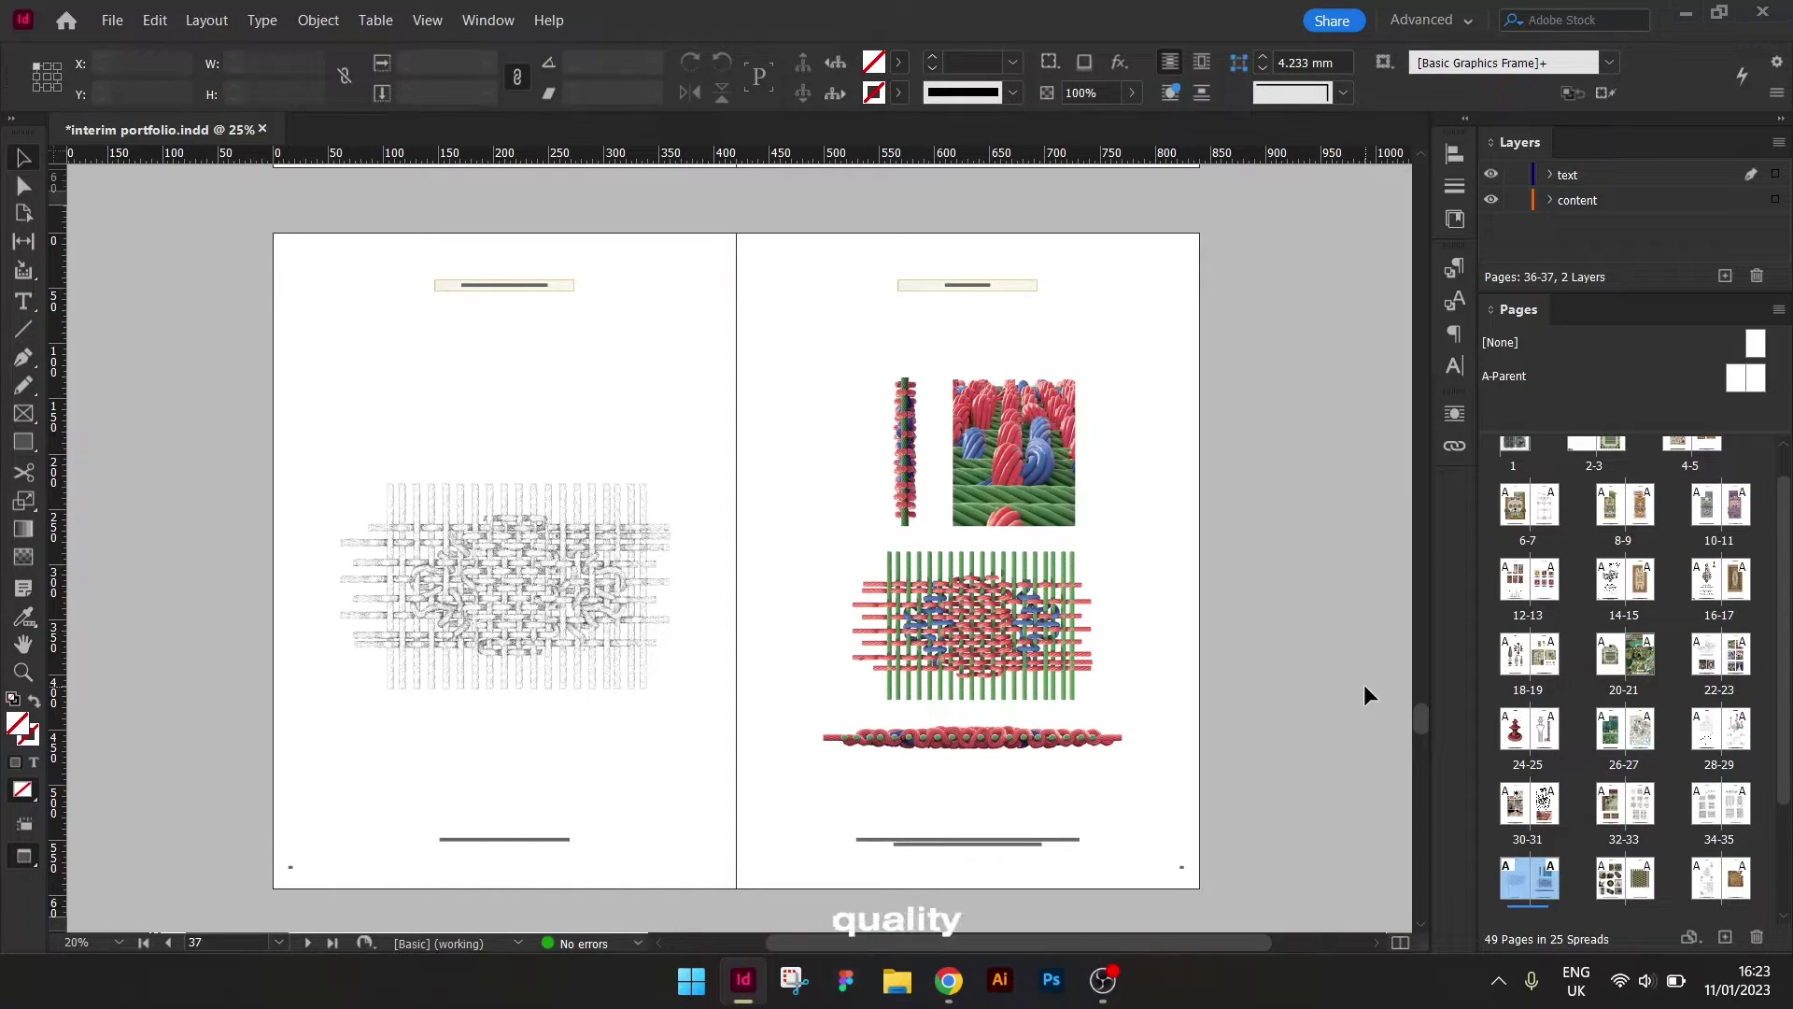
Scroll down to spread 42-43 and select the page-sized frame on the right page.
{"action": "scroll", "coordinate": [1363, 686], "scroll_direction": "down", "scroll_amount": 7}
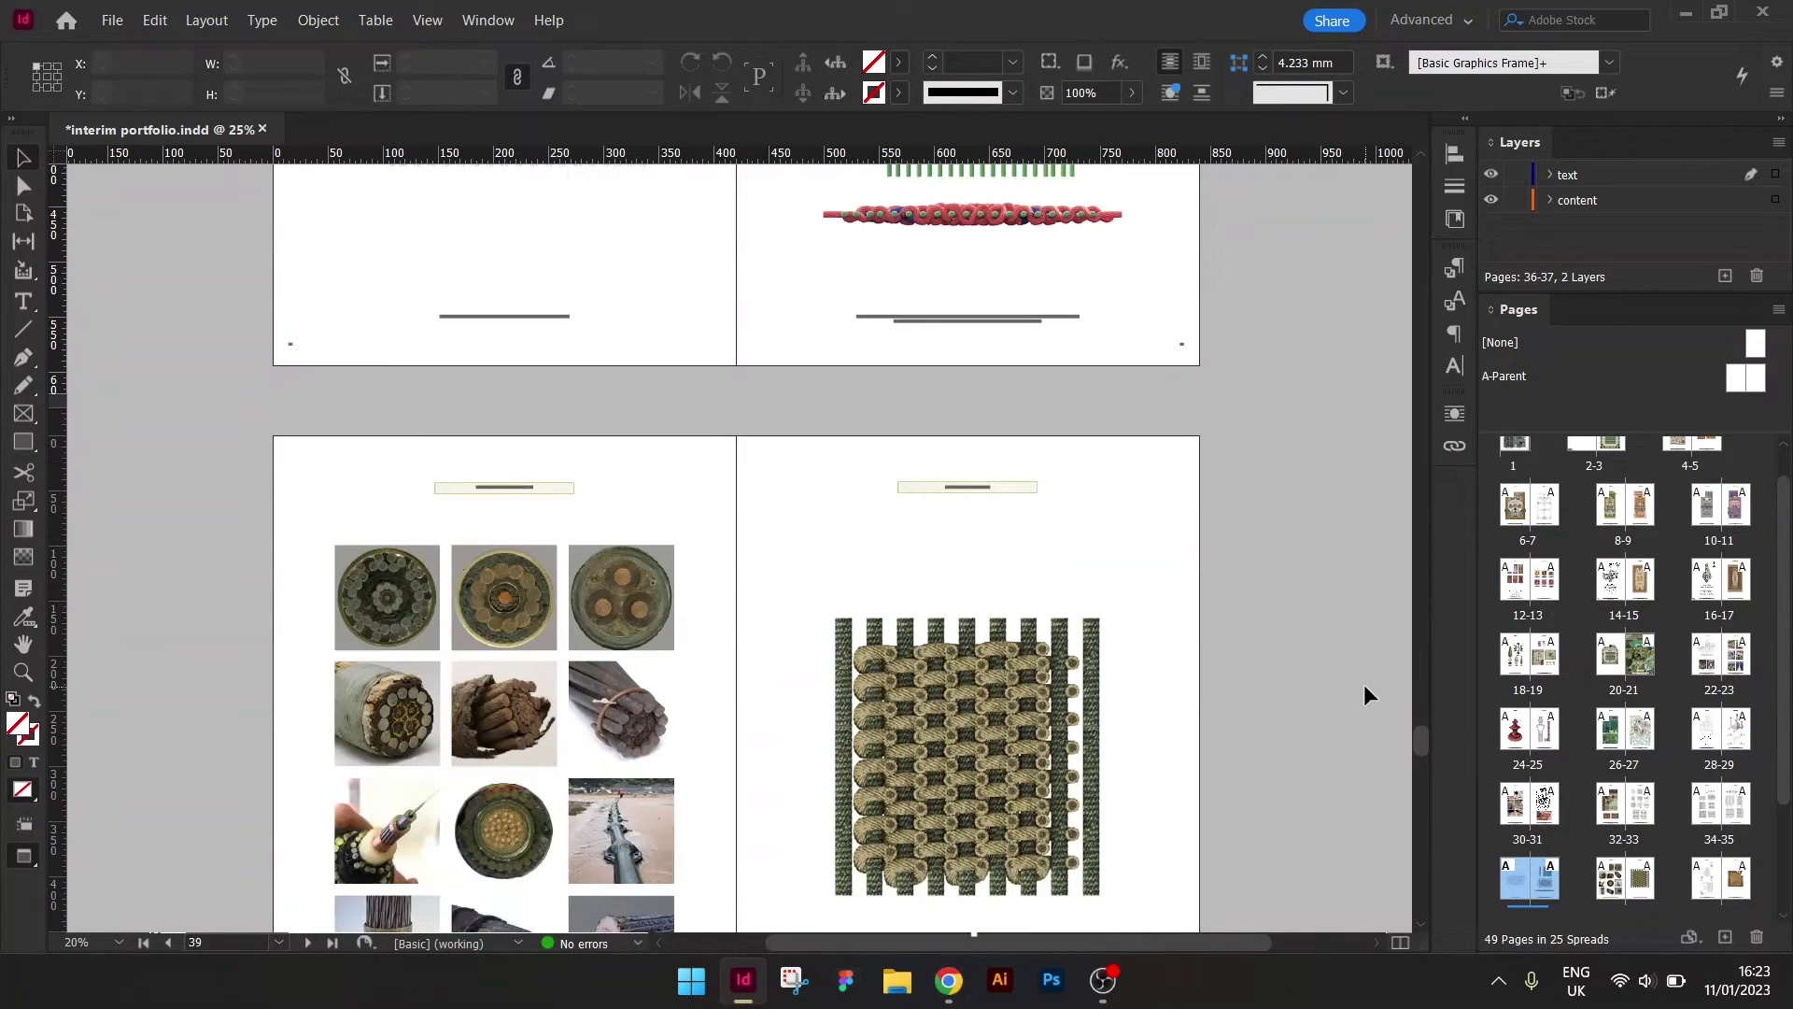
{"action": "scroll", "coordinate": [1364, 686], "scroll_direction": "down", "scroll_amount": 6}
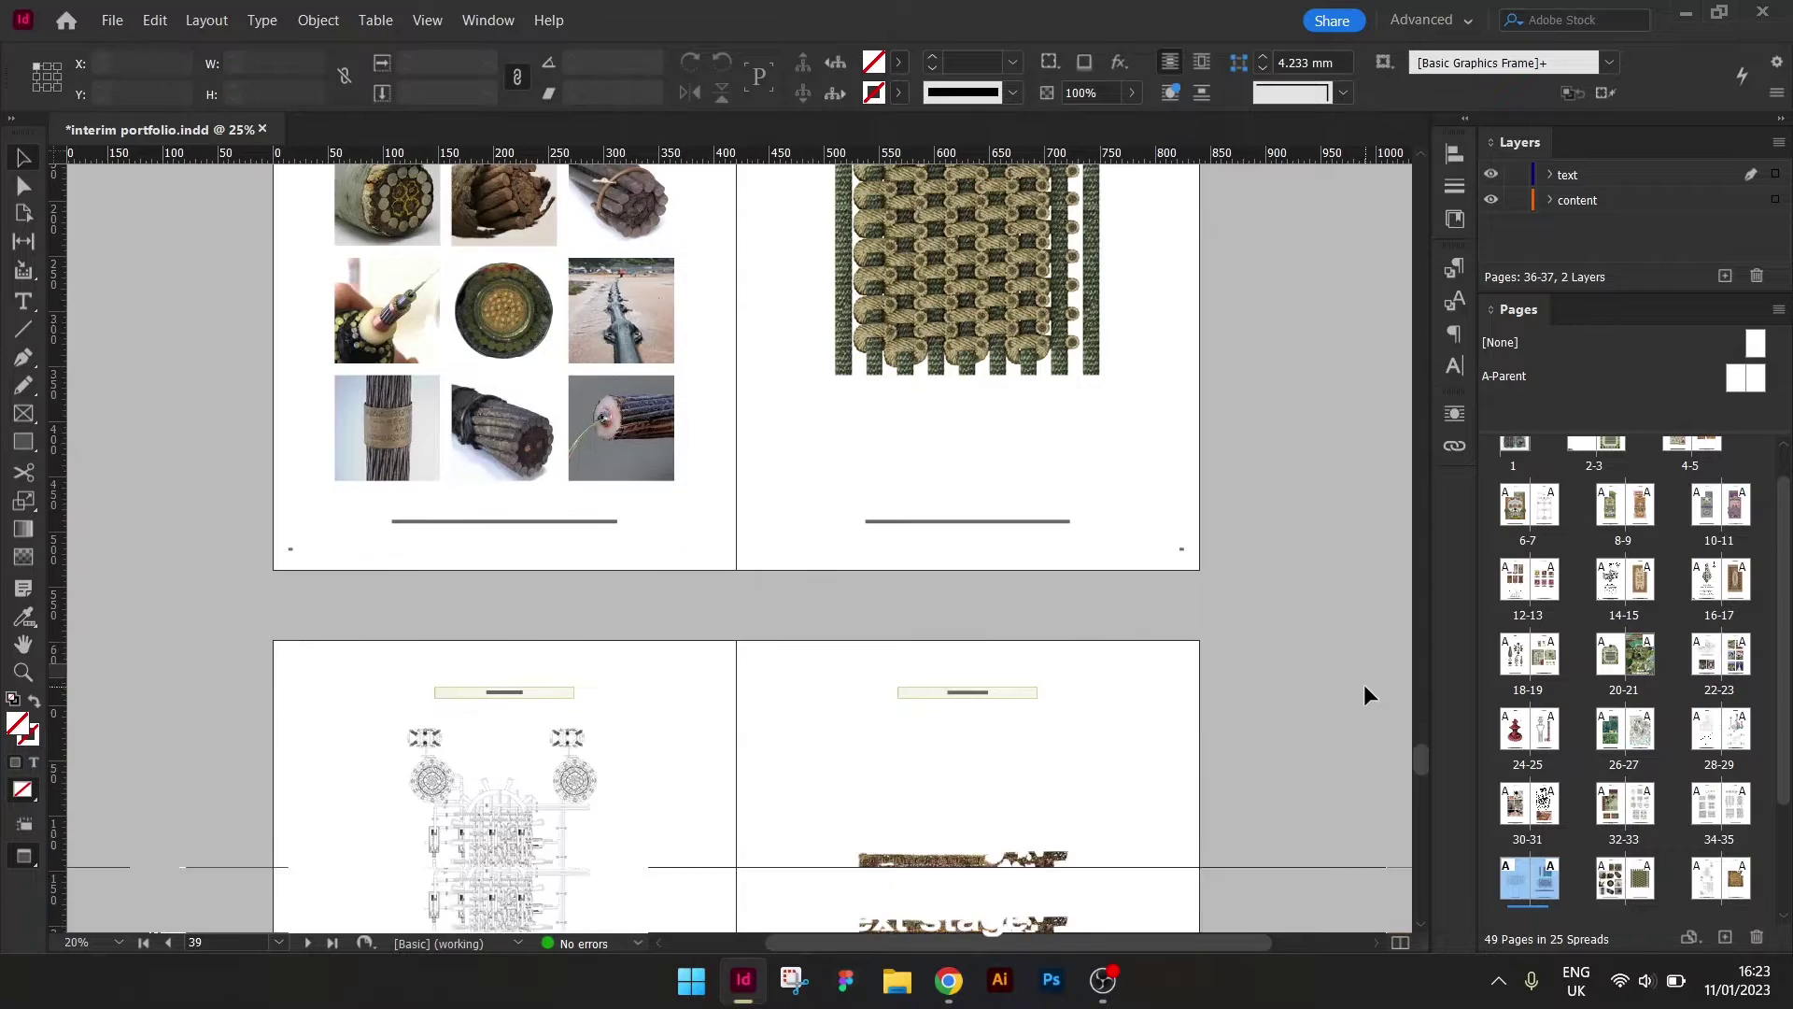
{"action": "scroll", "coordinate": [1363, 687], "scroll_direction": "down", "scroll_amount": 3}
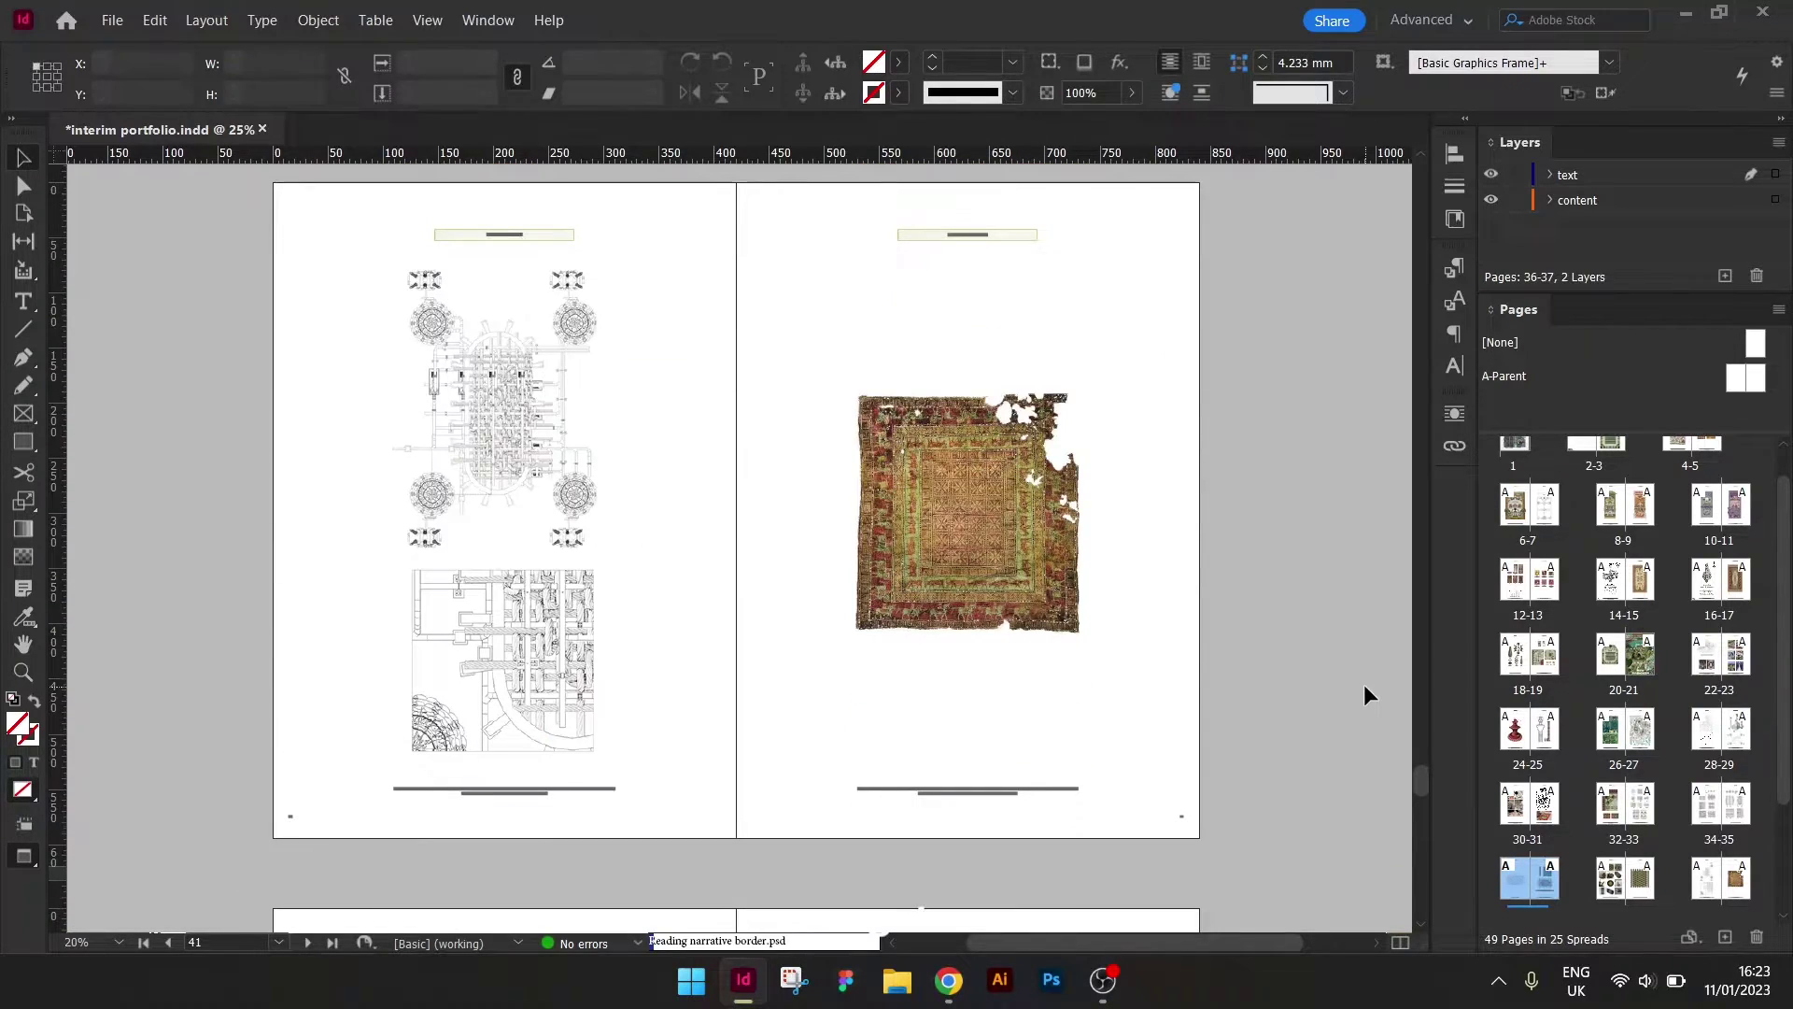
{"action": "scroll", "coordinate": [1363, 686], "scroll_direction": "down", "scroll_amount": 3}
{"action": "scroll", "coordinate": [1364, 686], "scroll_direction": "down", "scroll_amount": 3}
{"action": "scroll", "coordinate": [1364, 686], "scroll_direction": "down", "scroll_amount": 1}
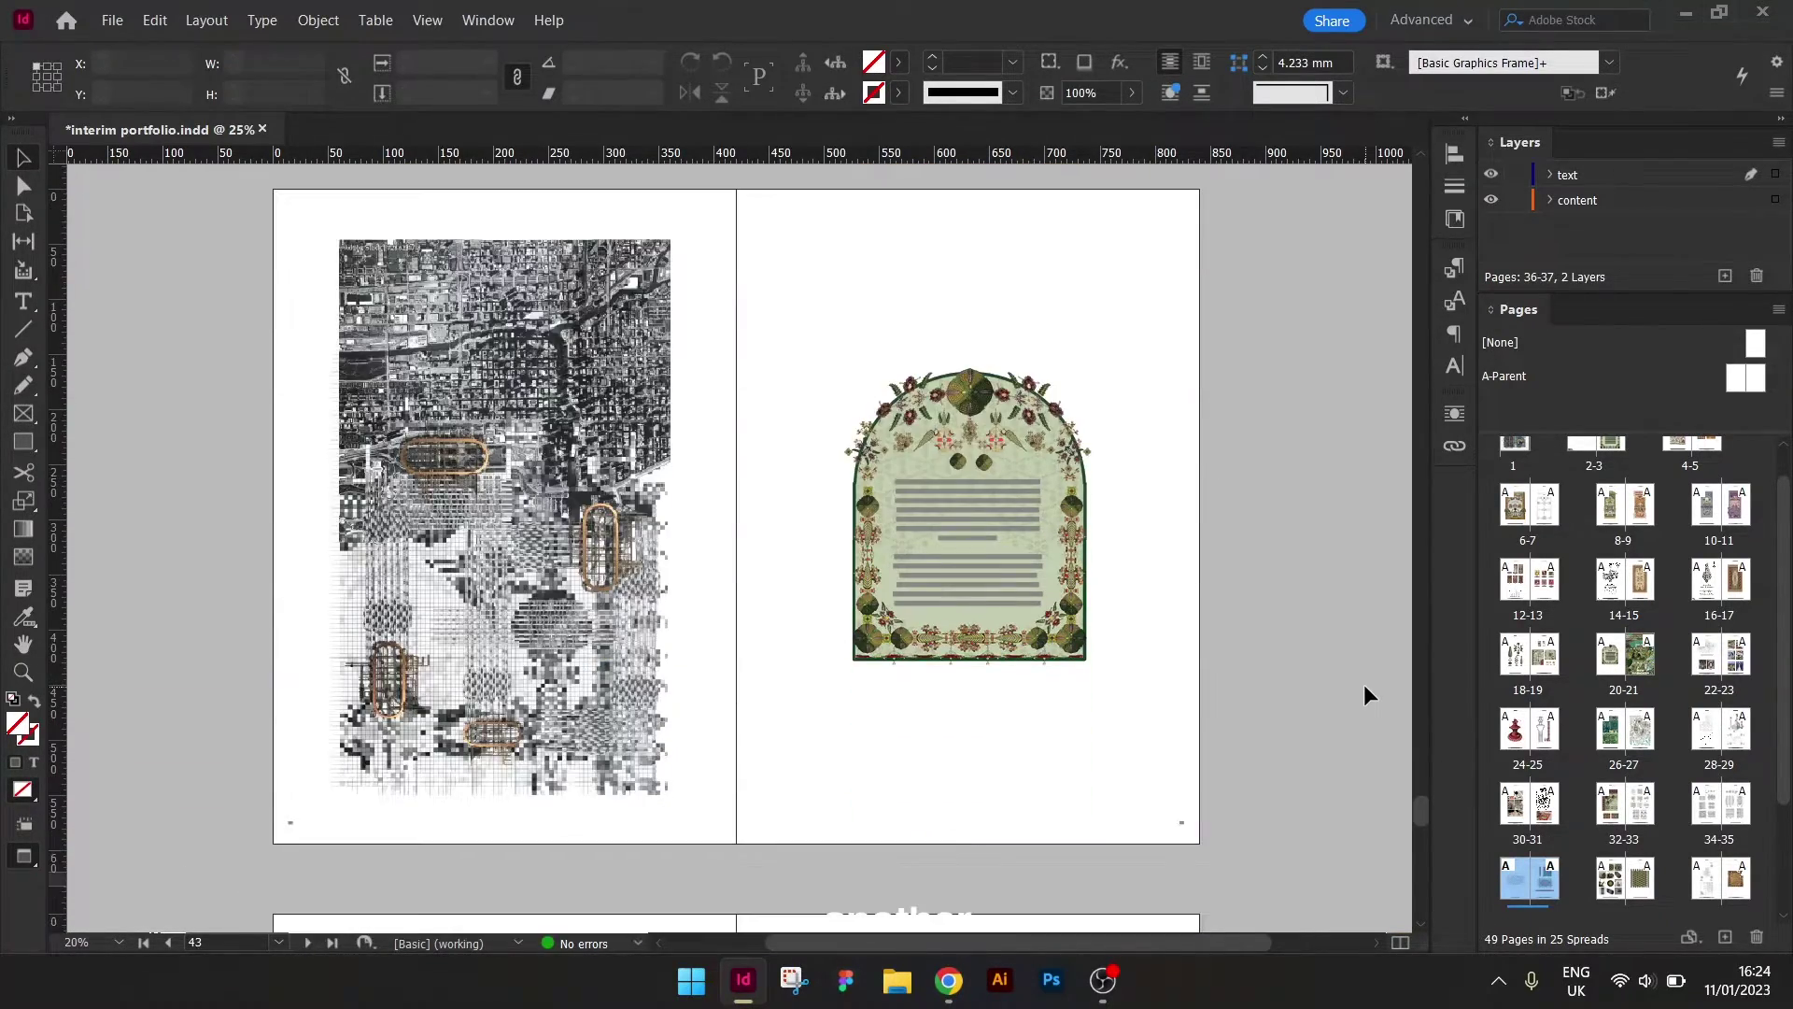
{"action": "left_click", "coordinate": [849, 516]}
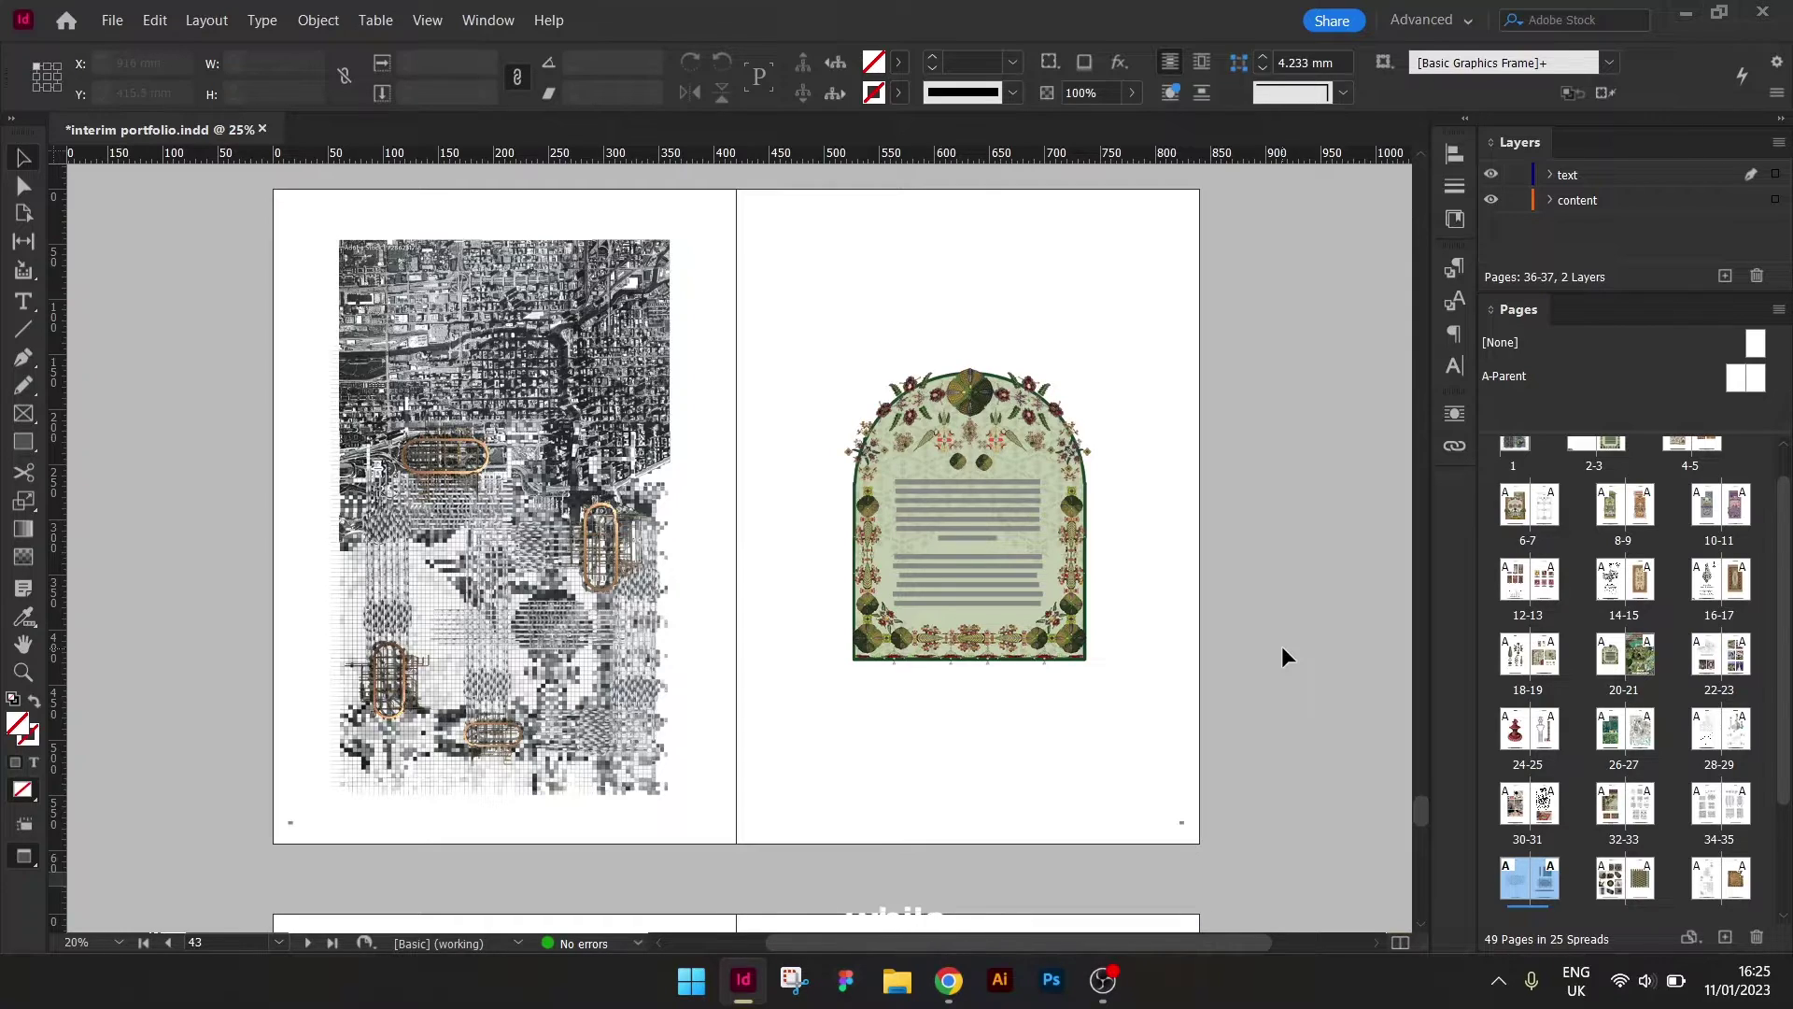
Scroll past spread 44-45 to the fountain and channel spread 46-47, then switch to the Pen tool.
{"action": "scroll", "coordinate": [1273, 646], "scroll_direction": "down", "scroll_amount": 3}
{"action": "scroll", "coordinate": [1283, 676], "scroll_direction": "down", "scroll_amount": 3}
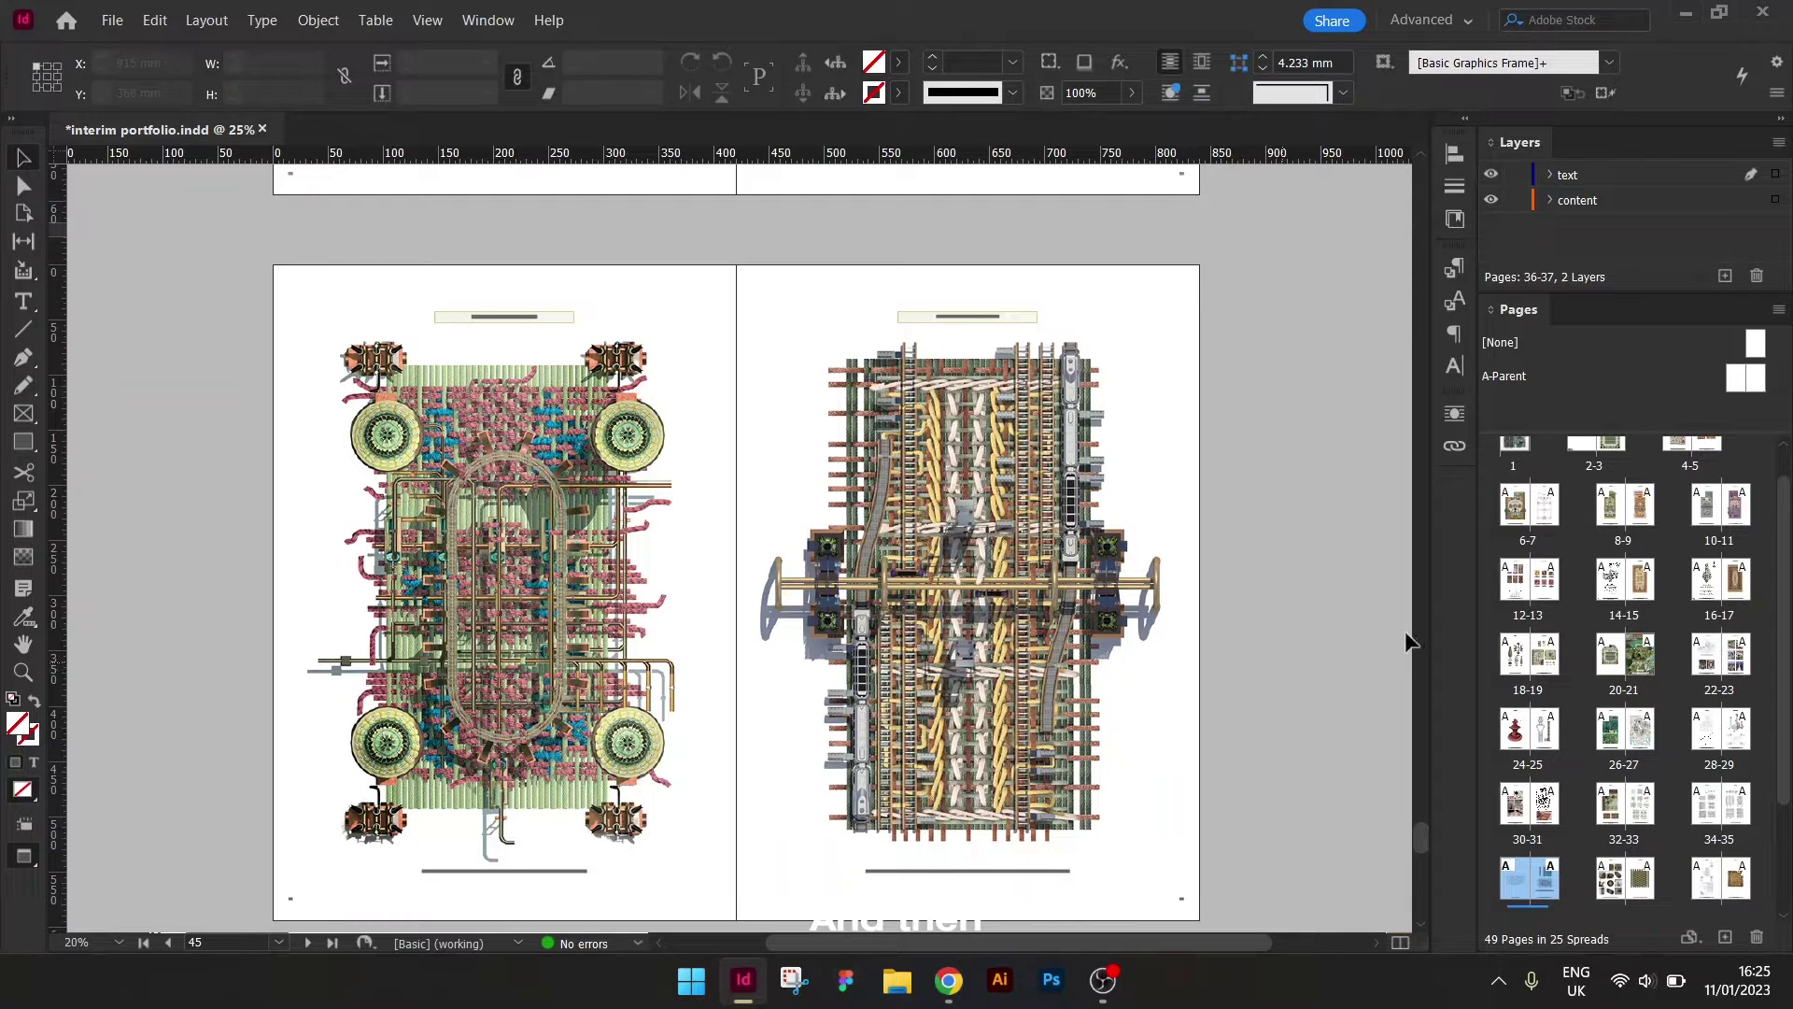
{"action": "scroll", "coordinate": [1223, 628], "scroll_direction": "down", "scroll_amount": 3}
{"action": "scroll", "coordinate": [1227, 626], "scroll_direction": "down", "scroll_amount": 9}
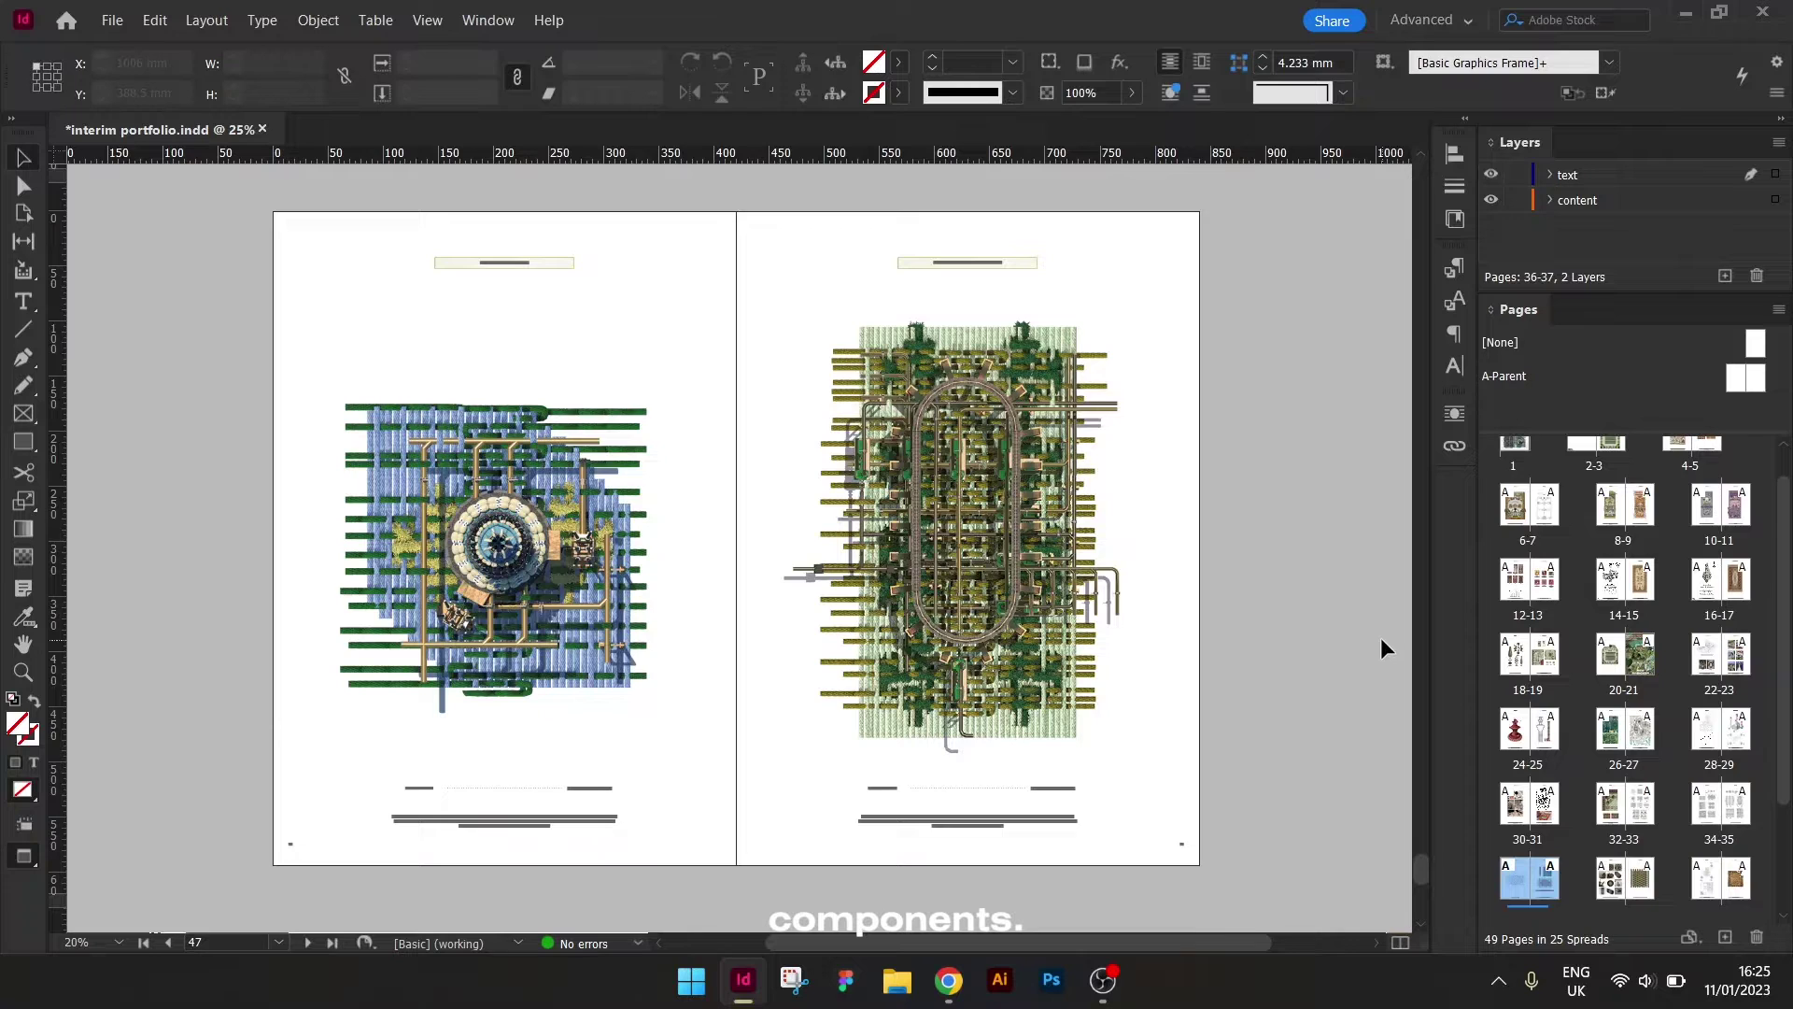
{"action": "key", "text": "p"}
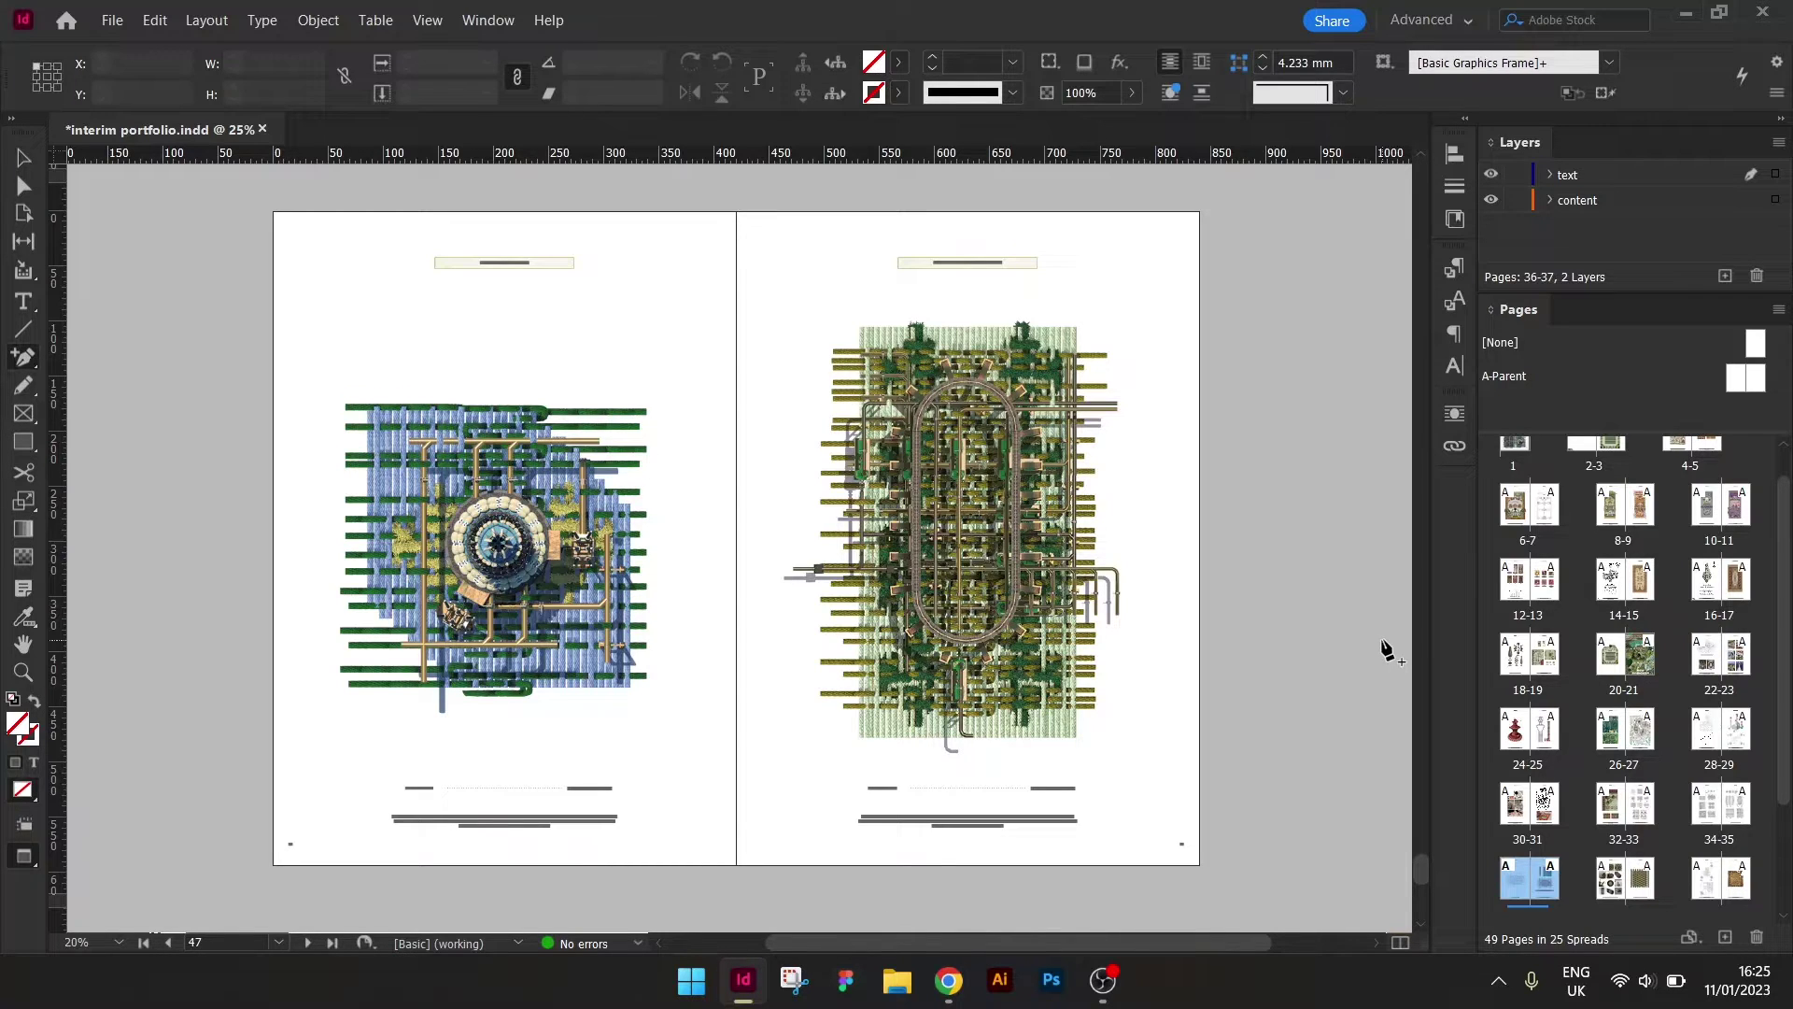
Zoom in to 50% on the fountain component and read its captions.
{"action": "key", "text": "ctrl+="}
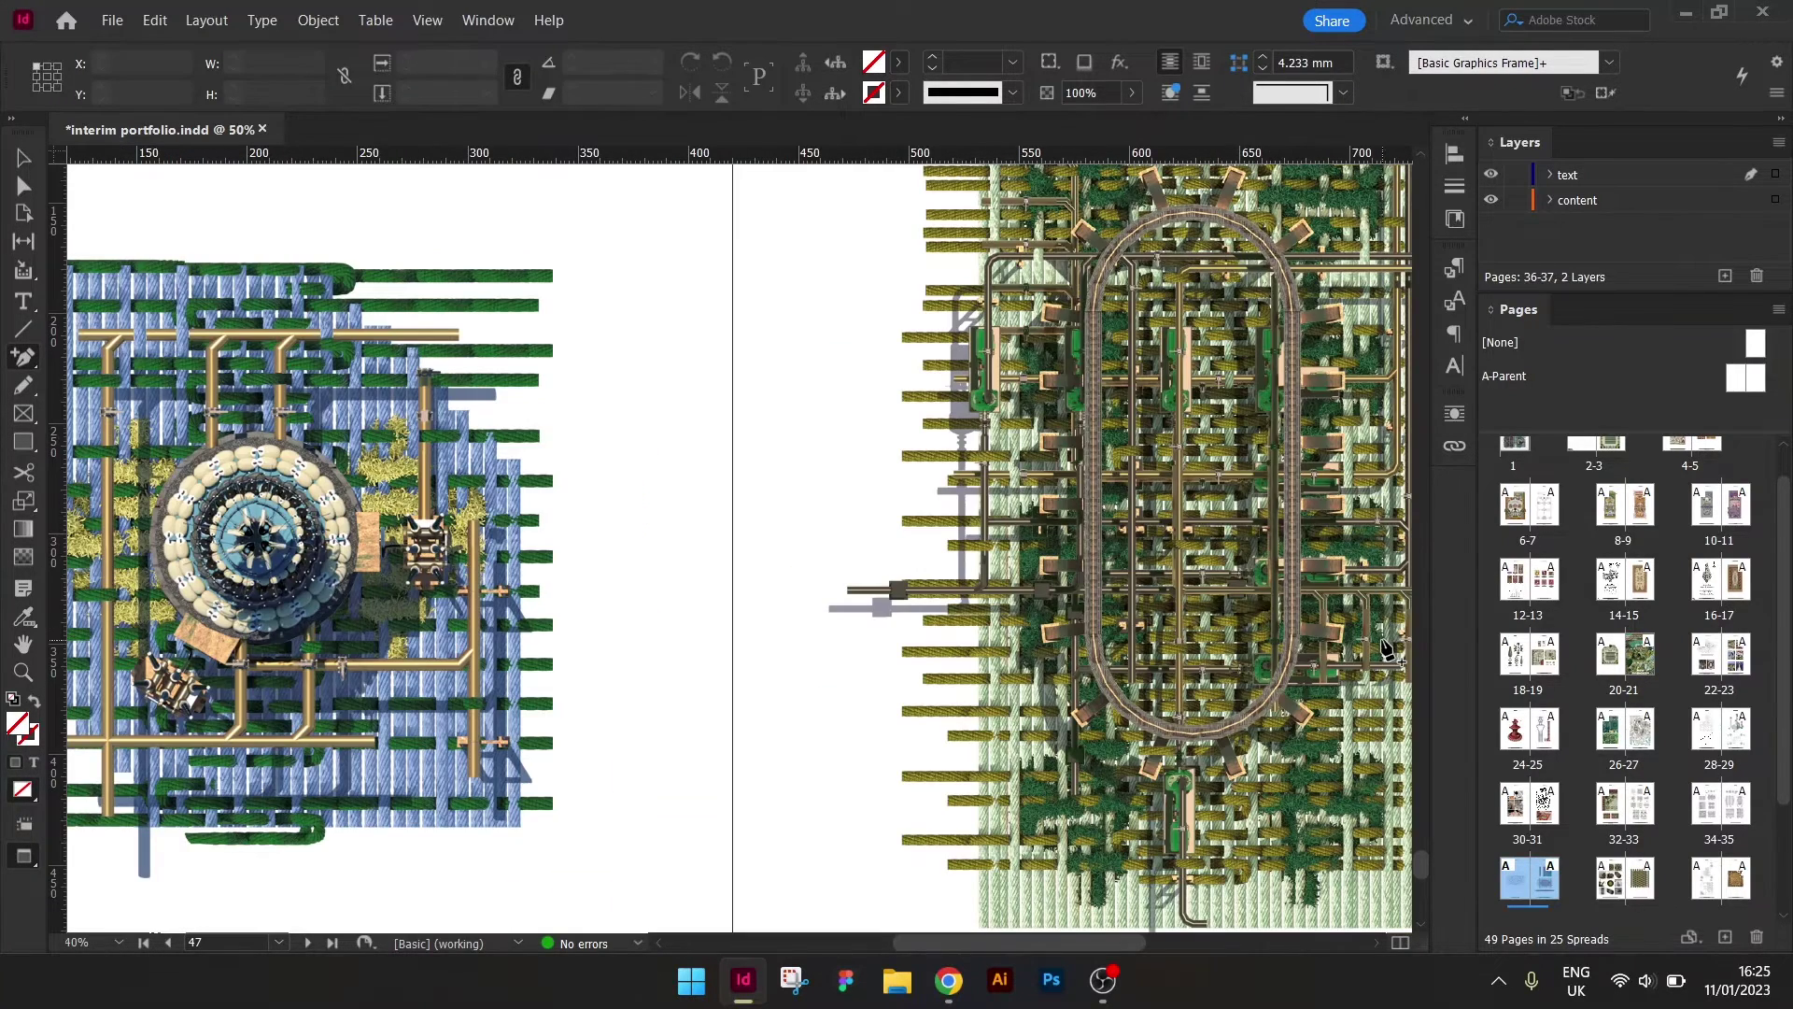
{"action": "scroll", "coordinate": [1035, 614], "scroll_direction": "left", "scroll_amount": 5}
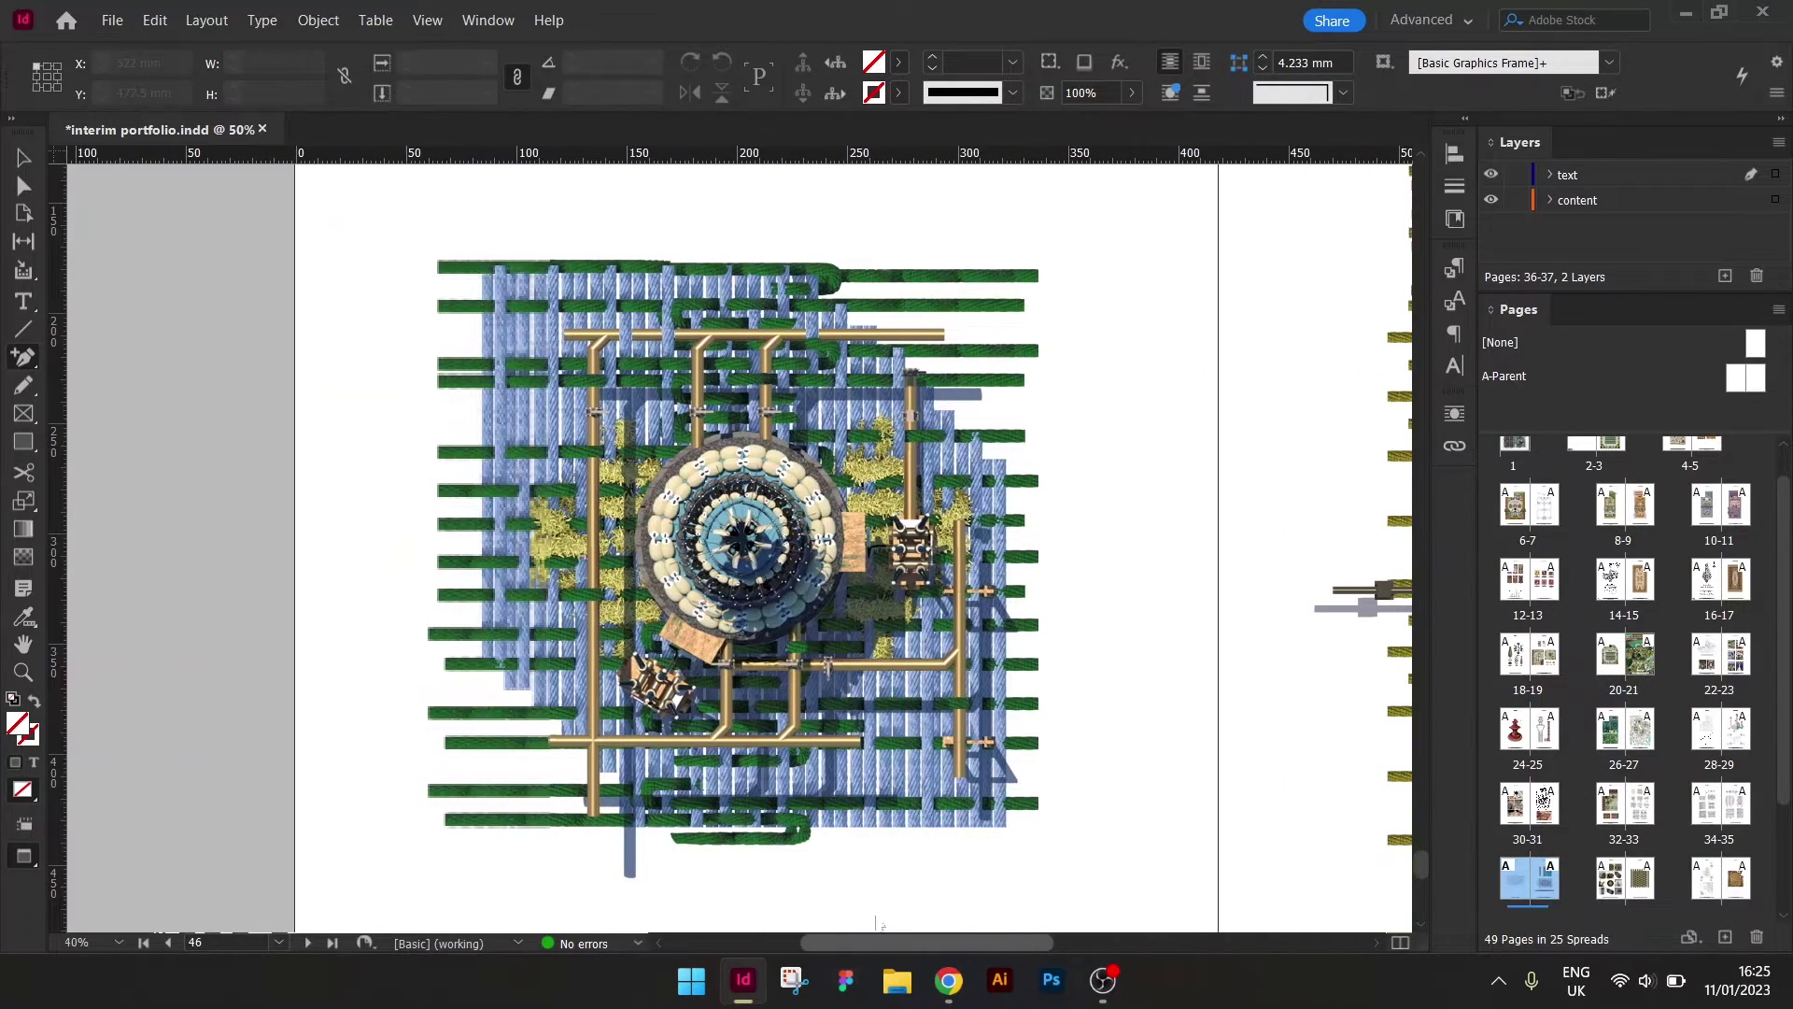
{"action": "scroll", "coordinate": [1037, 611], "scroll_direction": "down", "scroll_amount": 3}
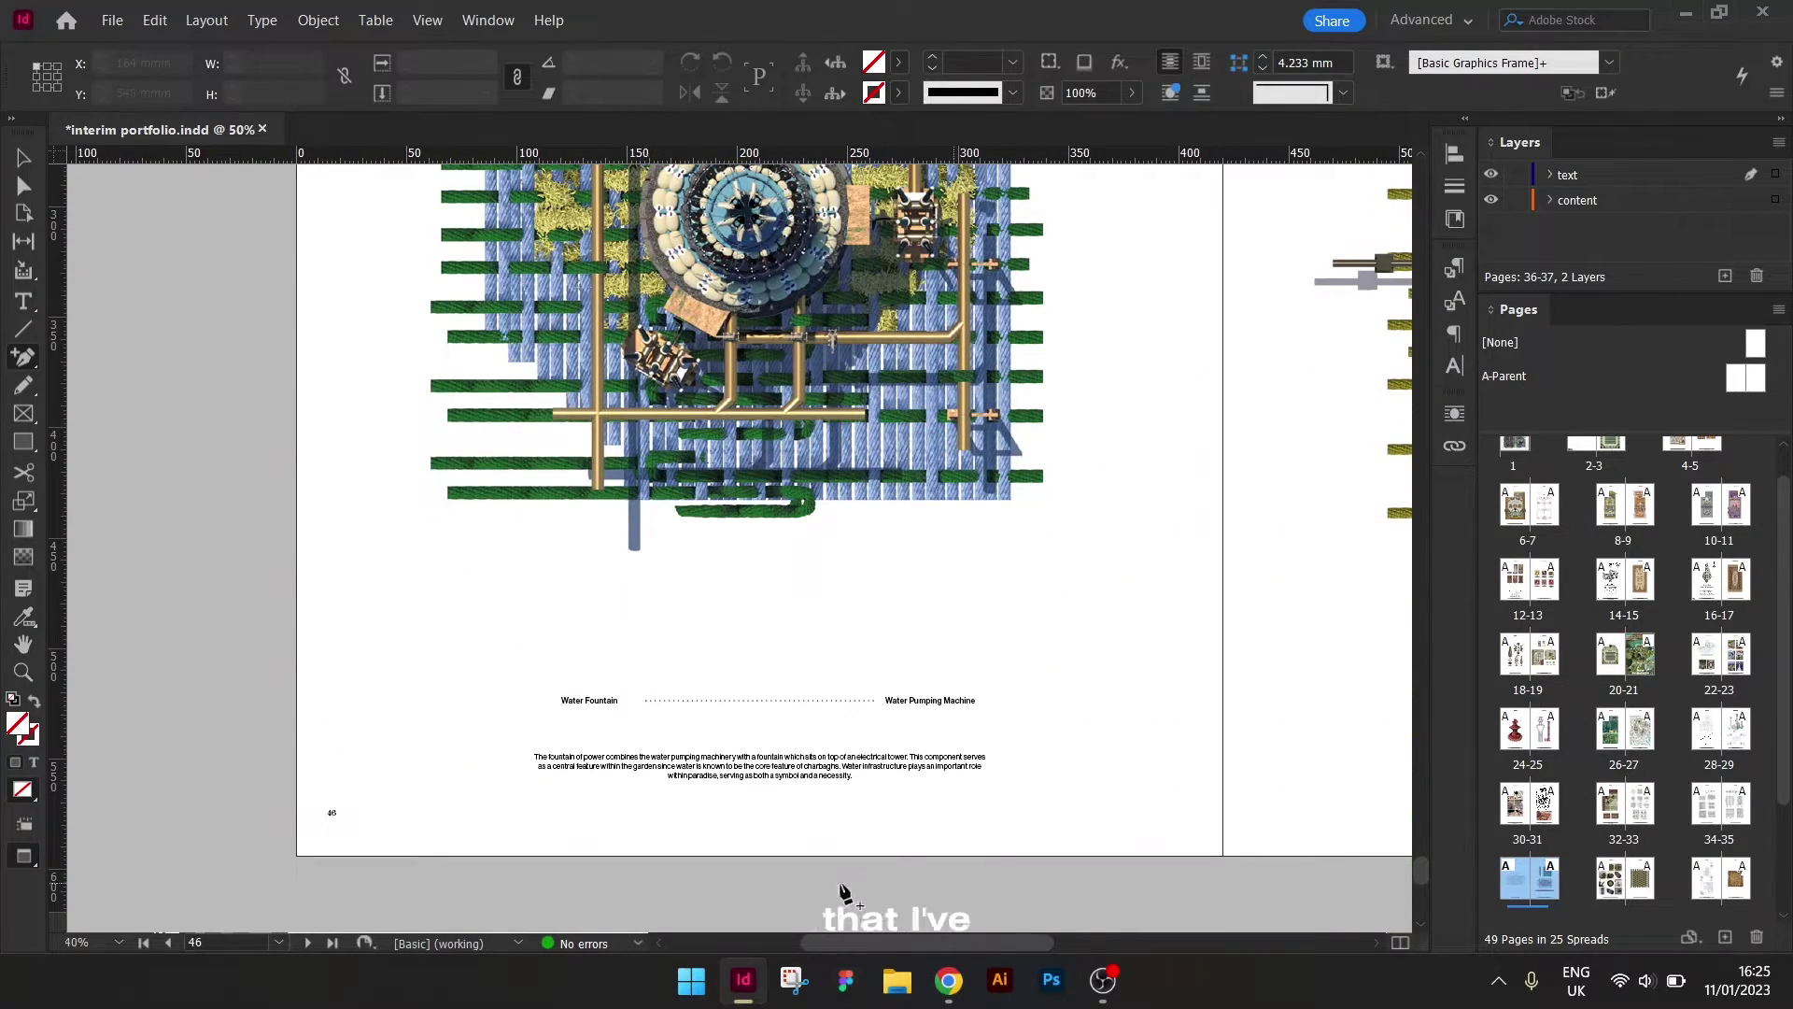
{"action": "scroll", "coordinate": [834, 878], "scroll_direction": "right", "scroll_amount": 8}
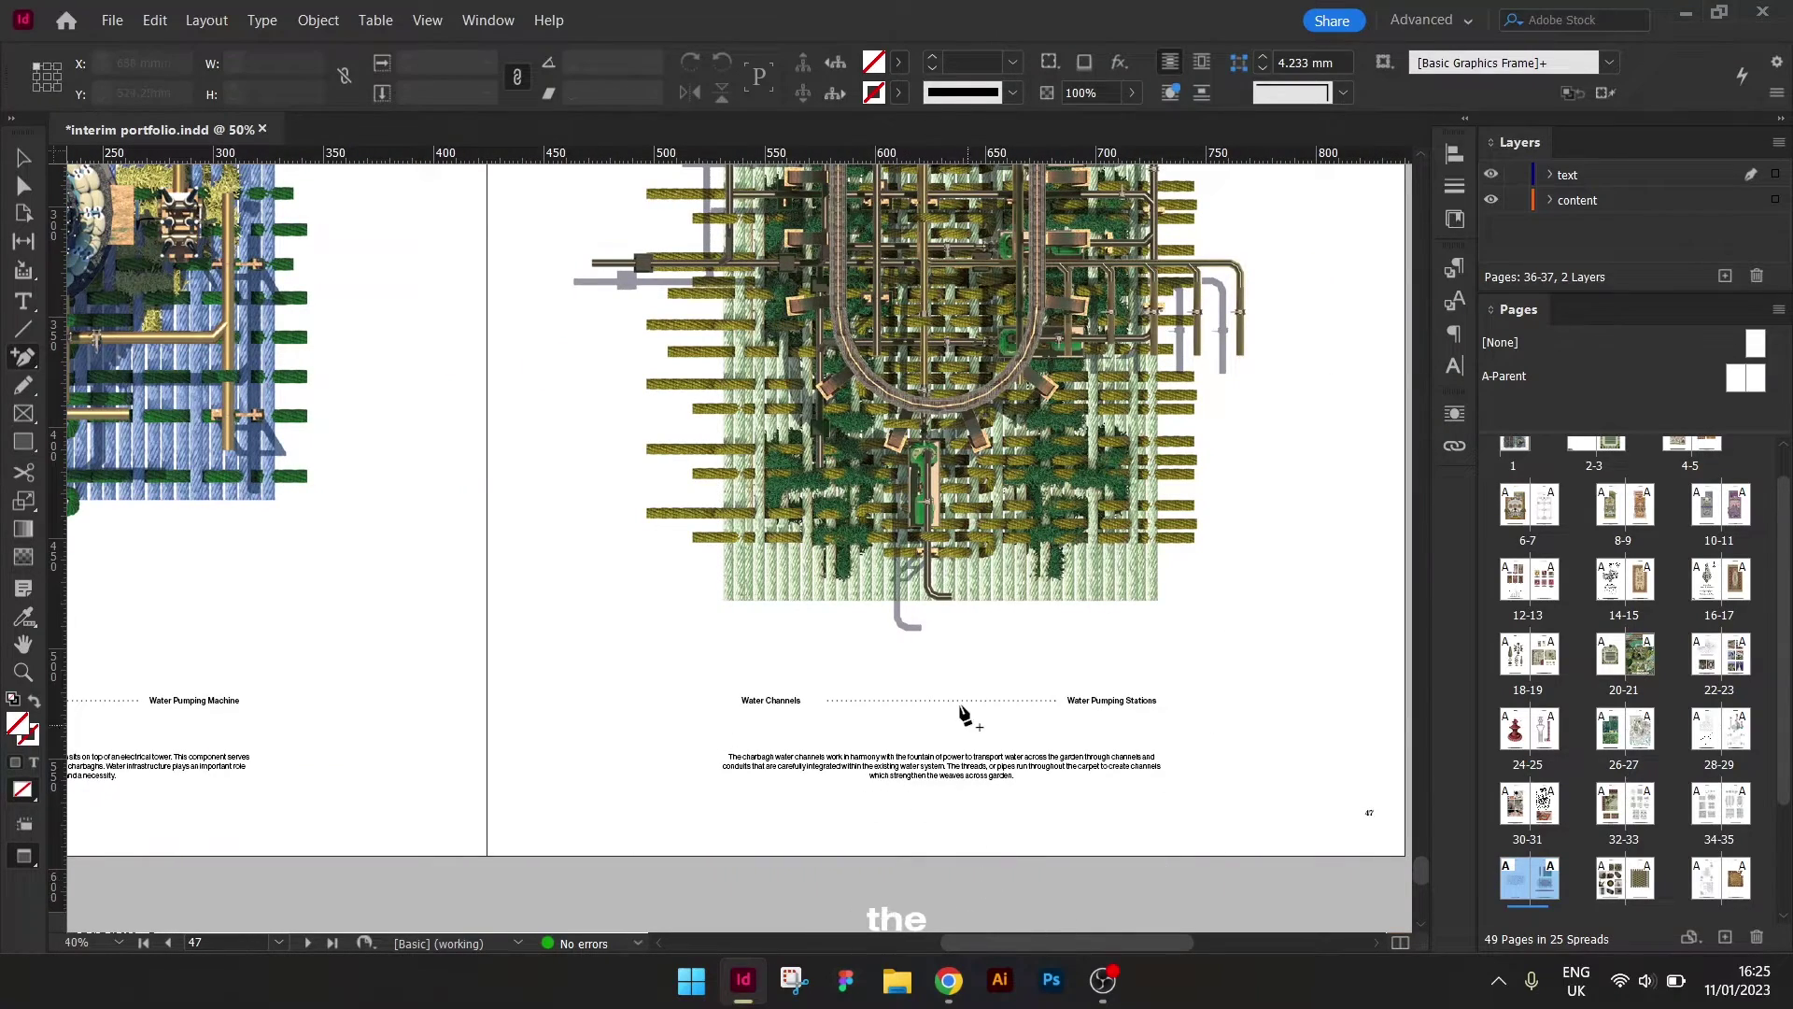
Scroll down to the final spread 48-49 with 'The Traveller's Path' and 'The Gardener's Field'.
{"action": "scroll", "coordinate": [960, 708], "scroll_direction": "down", "scroll_amount": 3}
{"action": "scroll", "coordinate": [960, 709], "scroll_direction": "down", "scroll_amount": 7}
{"action": "scroll", "coordinate": [960, 709], "scroll_direction": "left", "scroll_amount": 6}
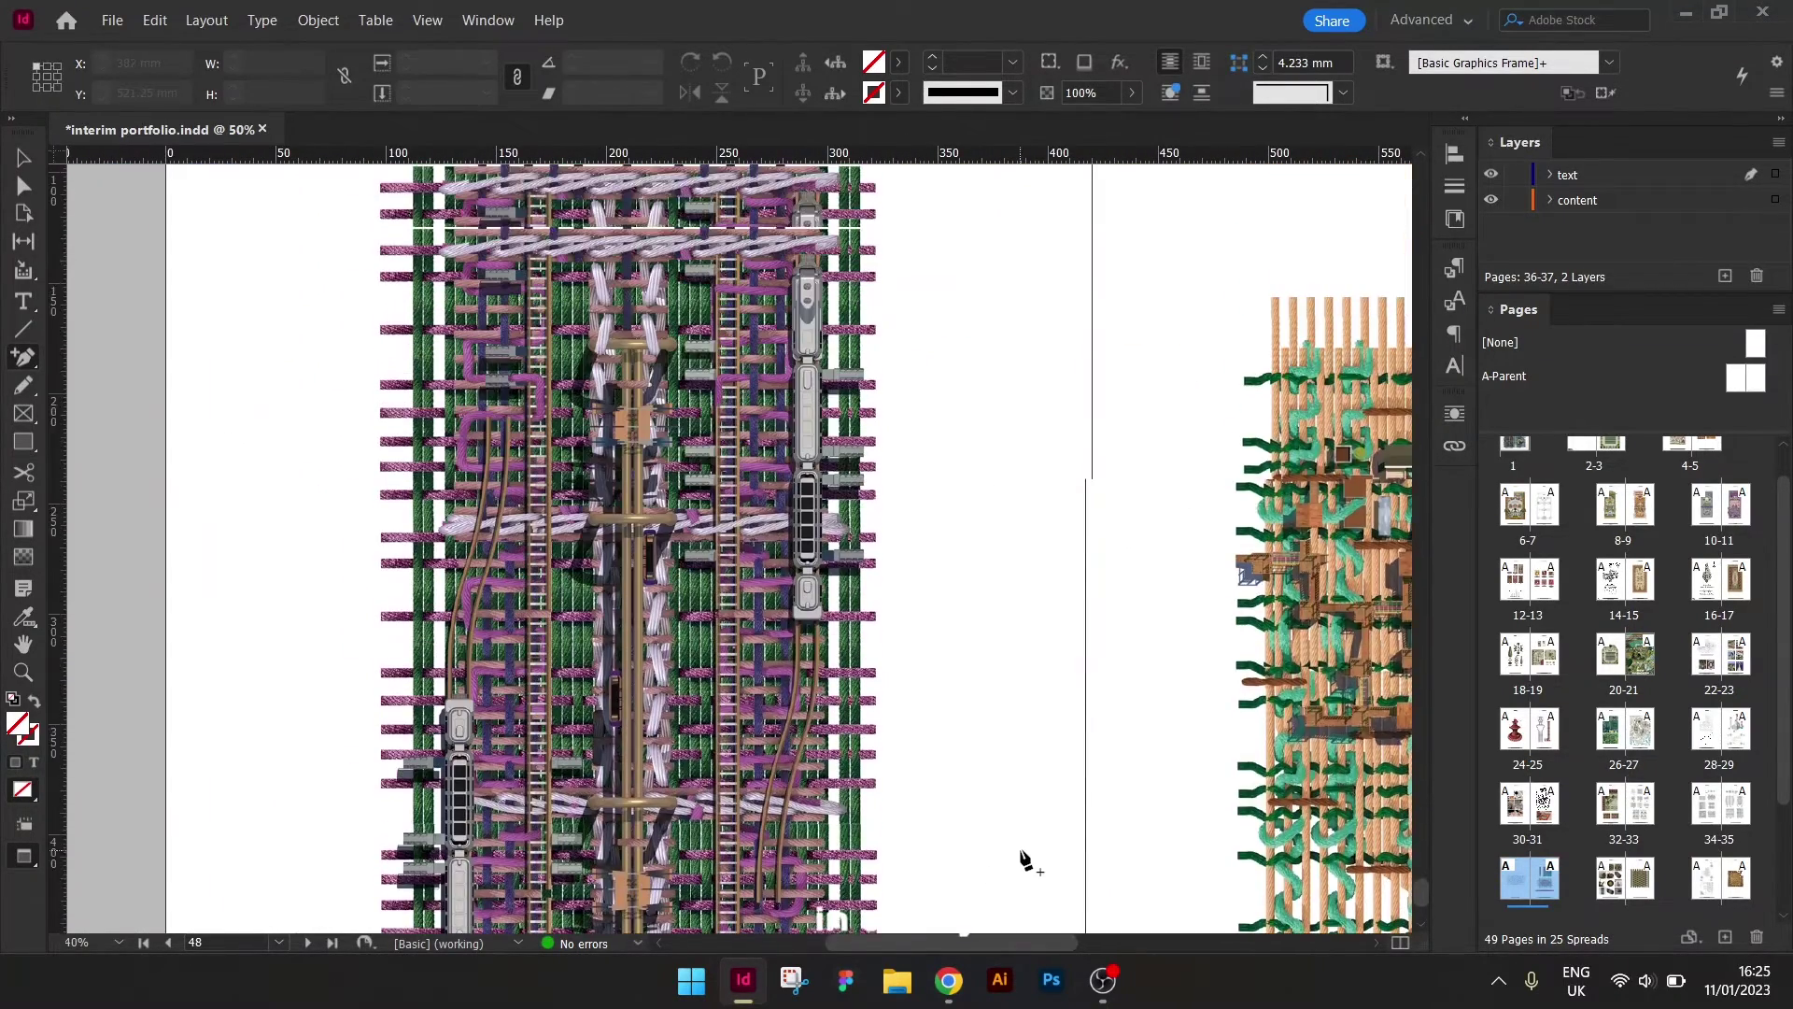
{"action": "scroll", "coordinate": [1019, 864], "scroll_direction": "down", "scroll_amount": 3}
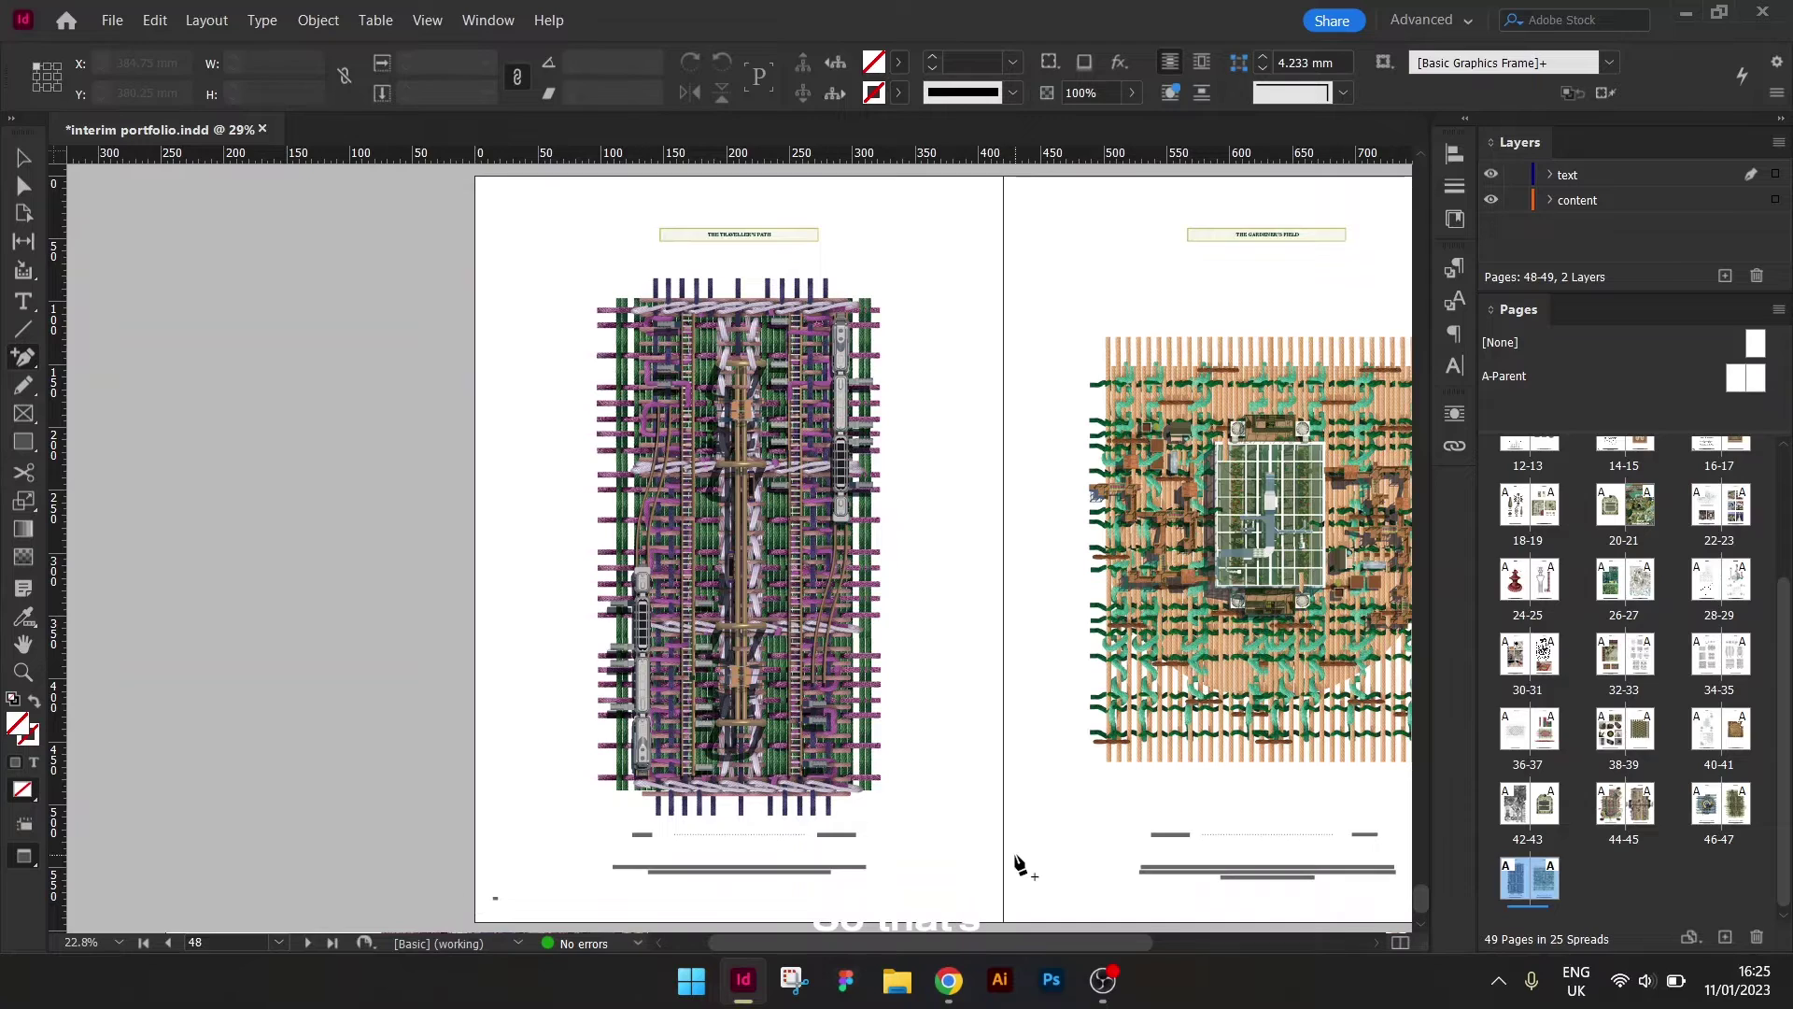
Switch to the Selection tool and scroll back up to spread 28-29 with the rendered towers.
{"action": "left_click_drag", "start_coordinate": [975, 947], "coordinate": [1041, 932]}
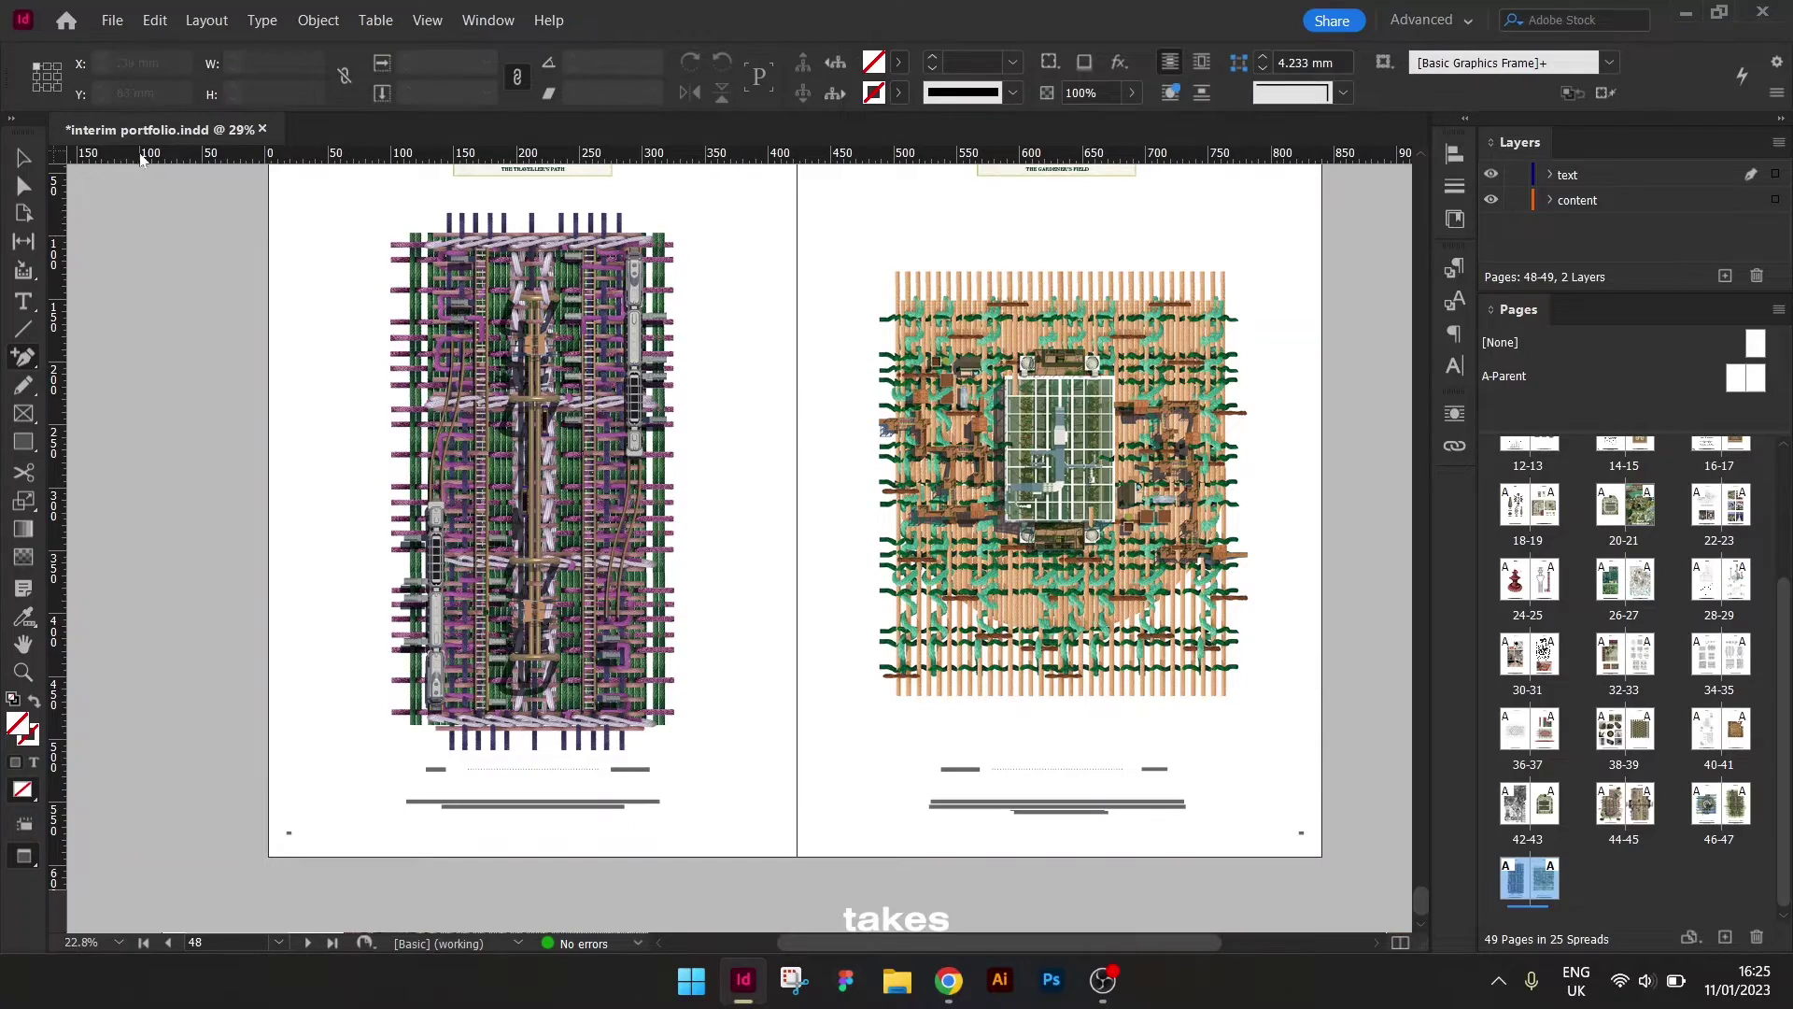
{"action": "left_click", "coordinate": [33, 163]}
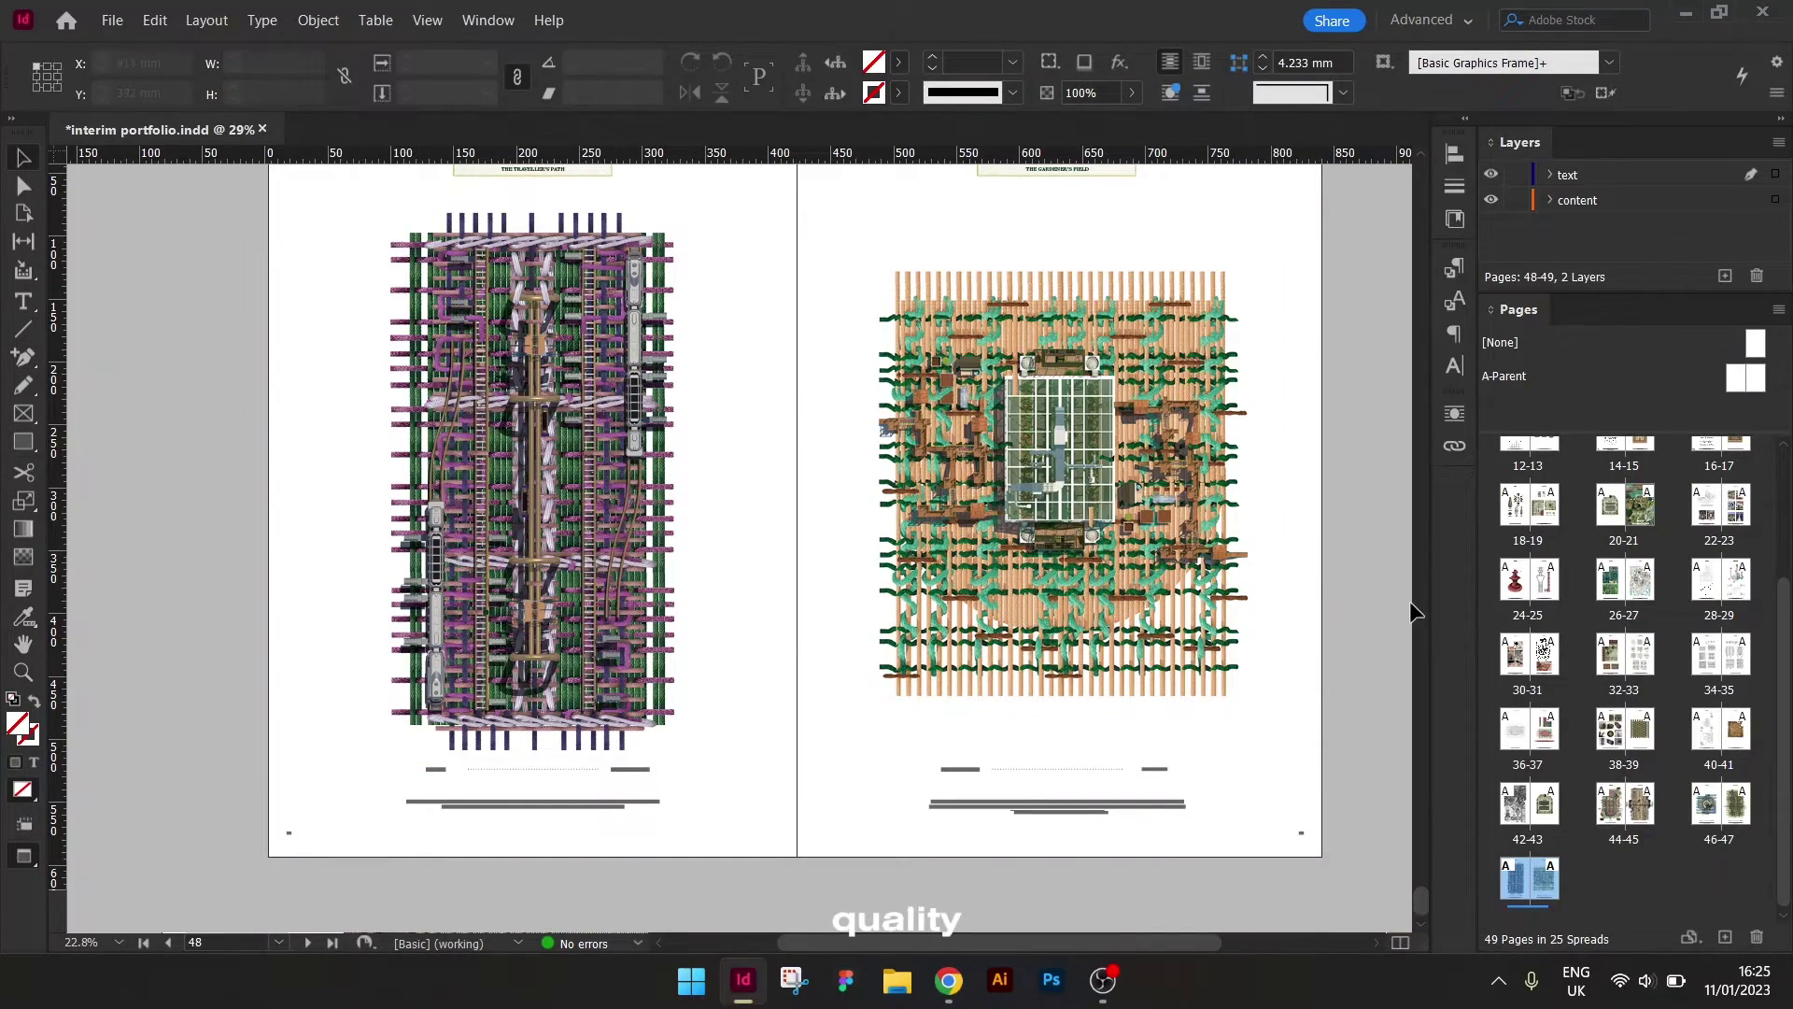
{"action": "scroll", "coordinate": [1412, 609], "scroll_direction": "up", "scroll_amount": 5}
{"action": "scroll", "coordinate": [1412, 611], "scroll_direction": "up", "scroll_amount": 15}
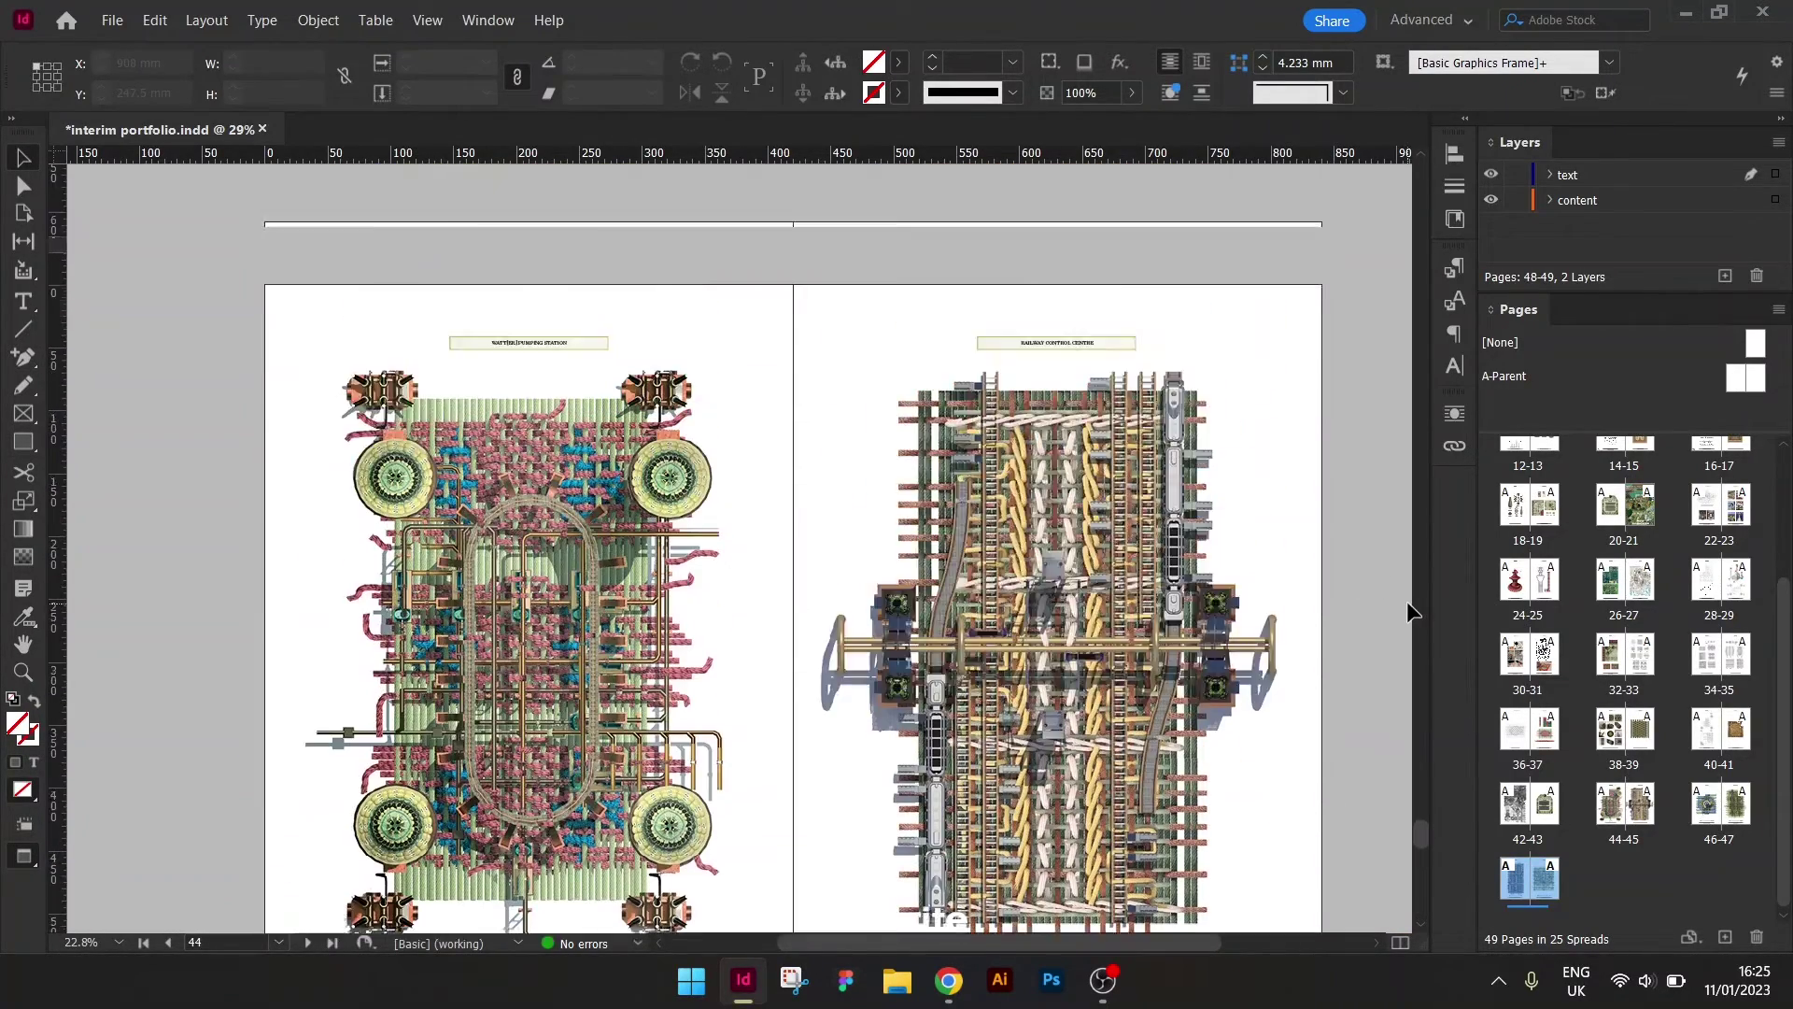
{"action": "scroll", "coordinate": [1412, 611], "scroll_direction": "up", "scroll_amount": 10}
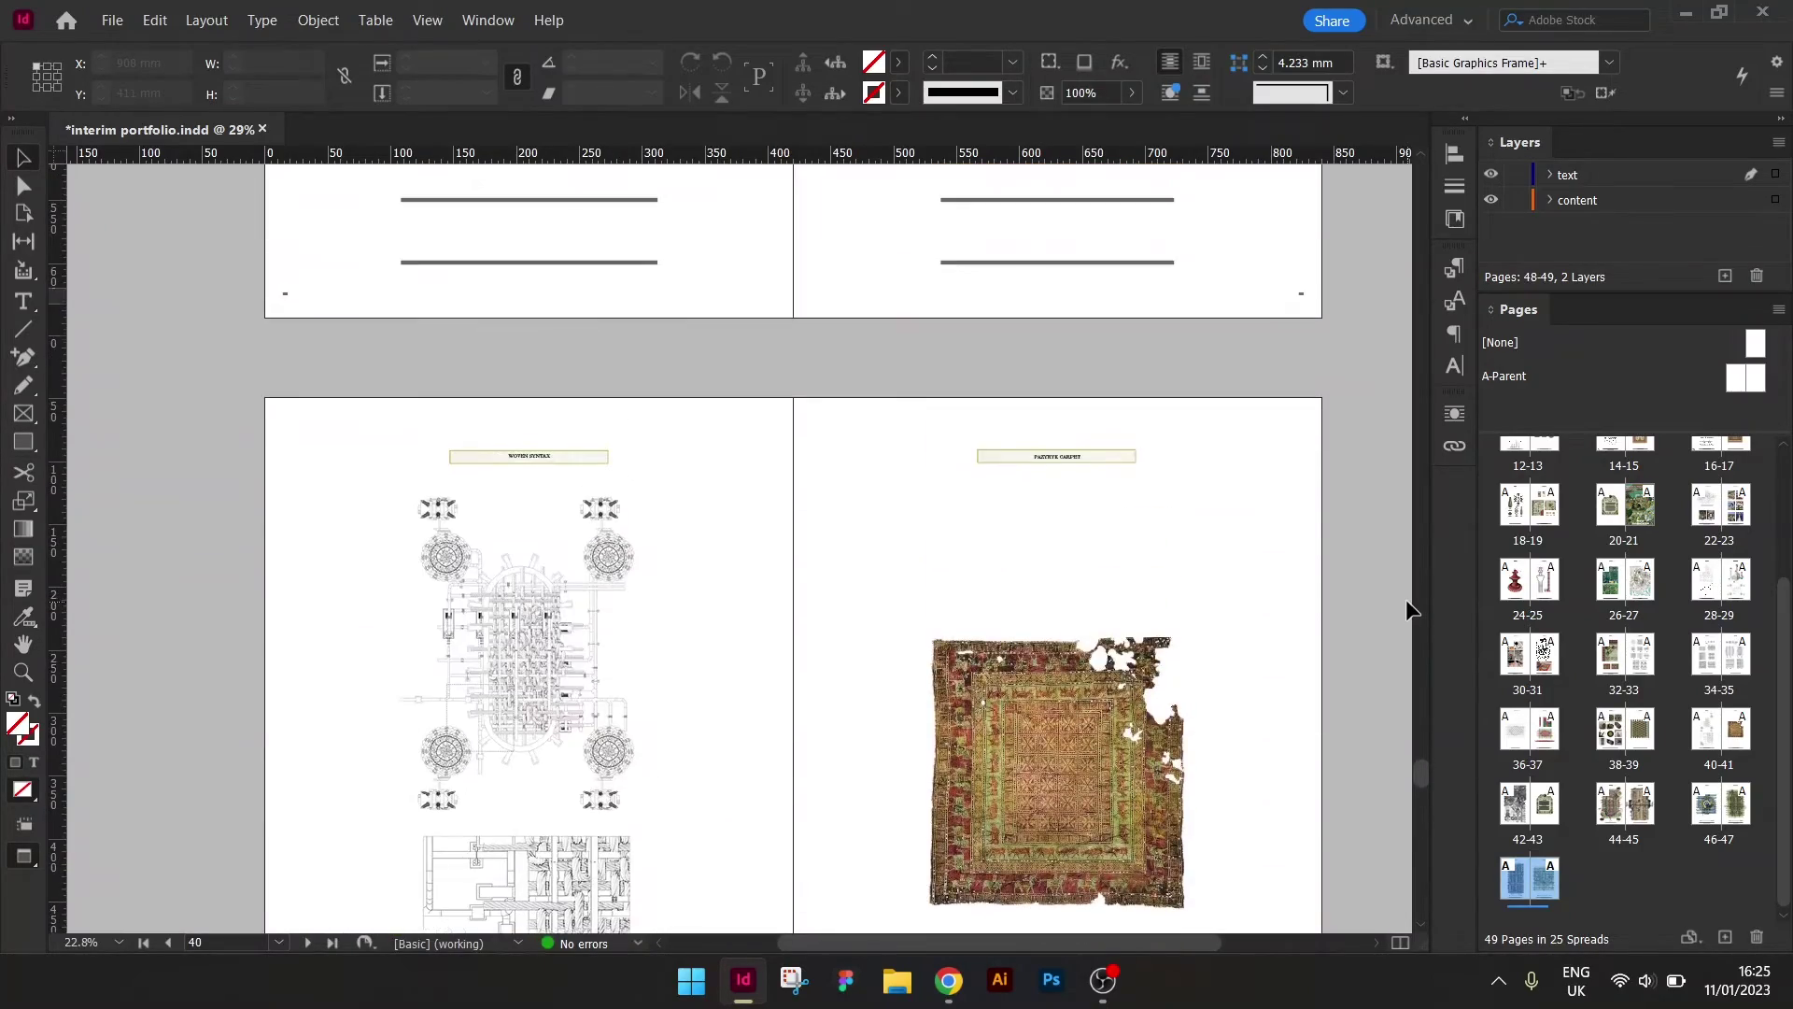
{"action": "scroll", "coordinate": [1412, 611], "scroll_direction": "up", "scroll_amount": 10}
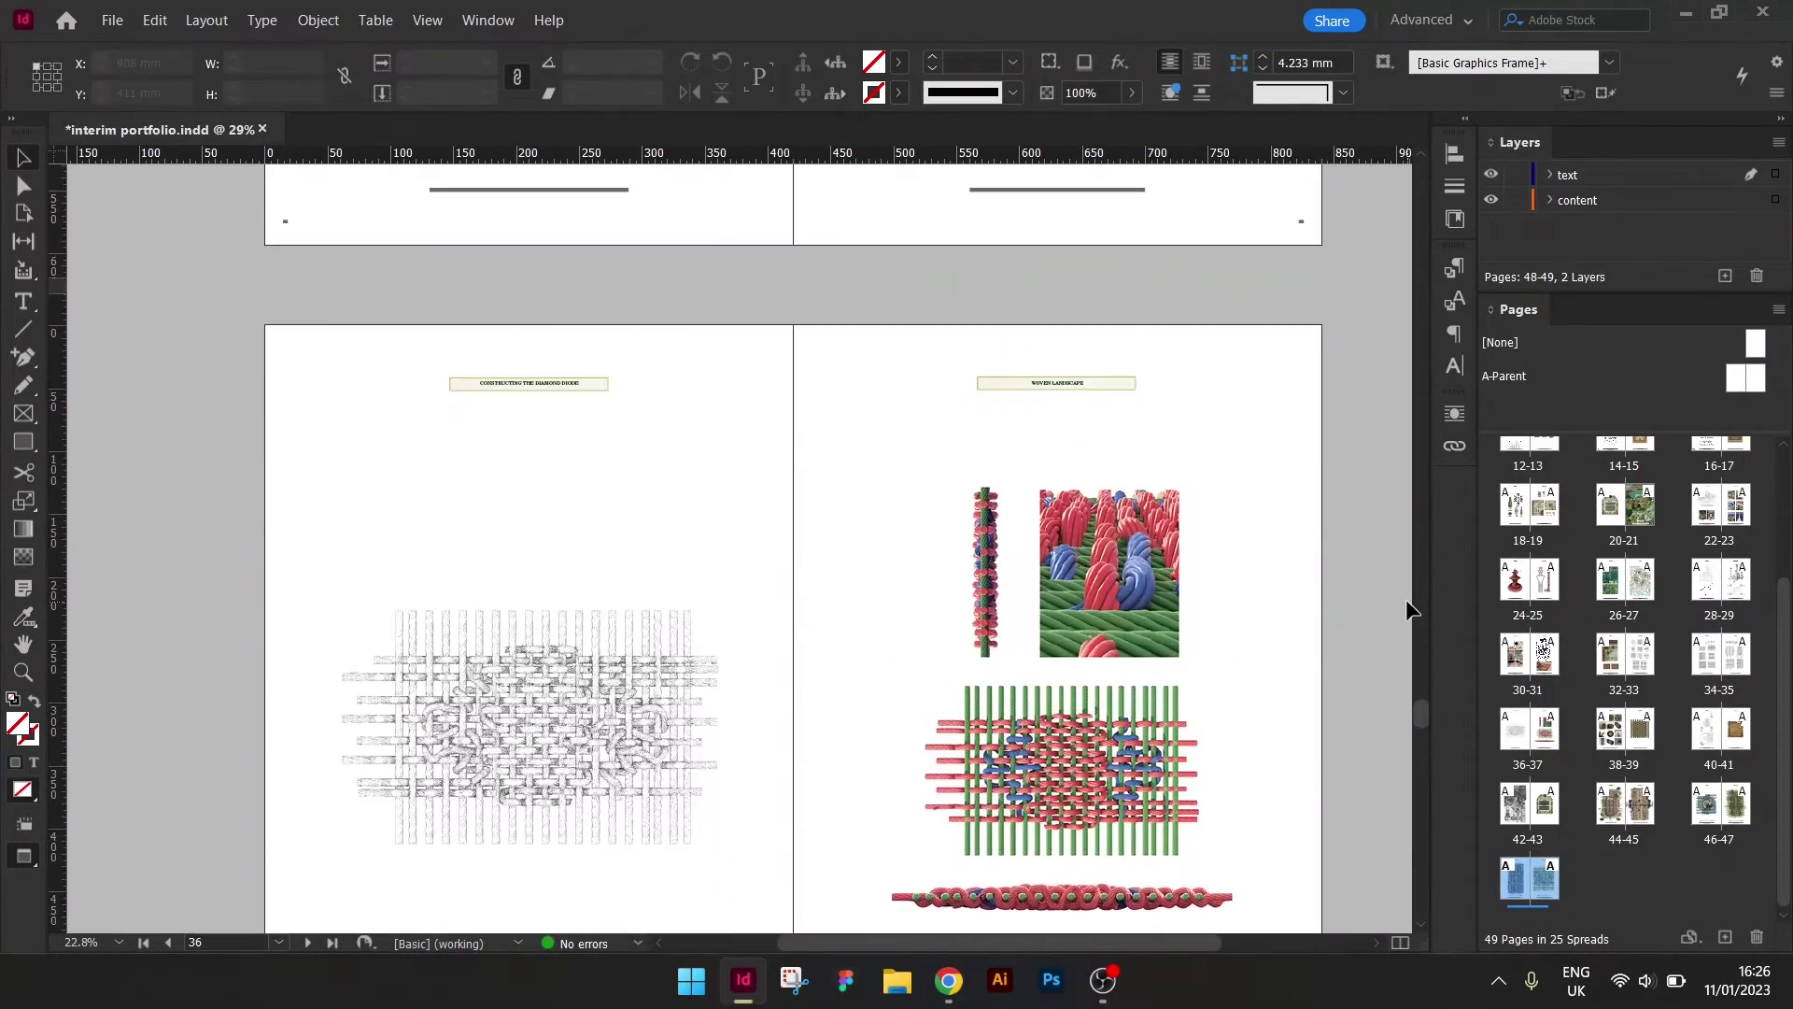
{"action": "scroll", "coordinate": [1412, 611], "scroll_direction": "up", "scroll_amount": 8}
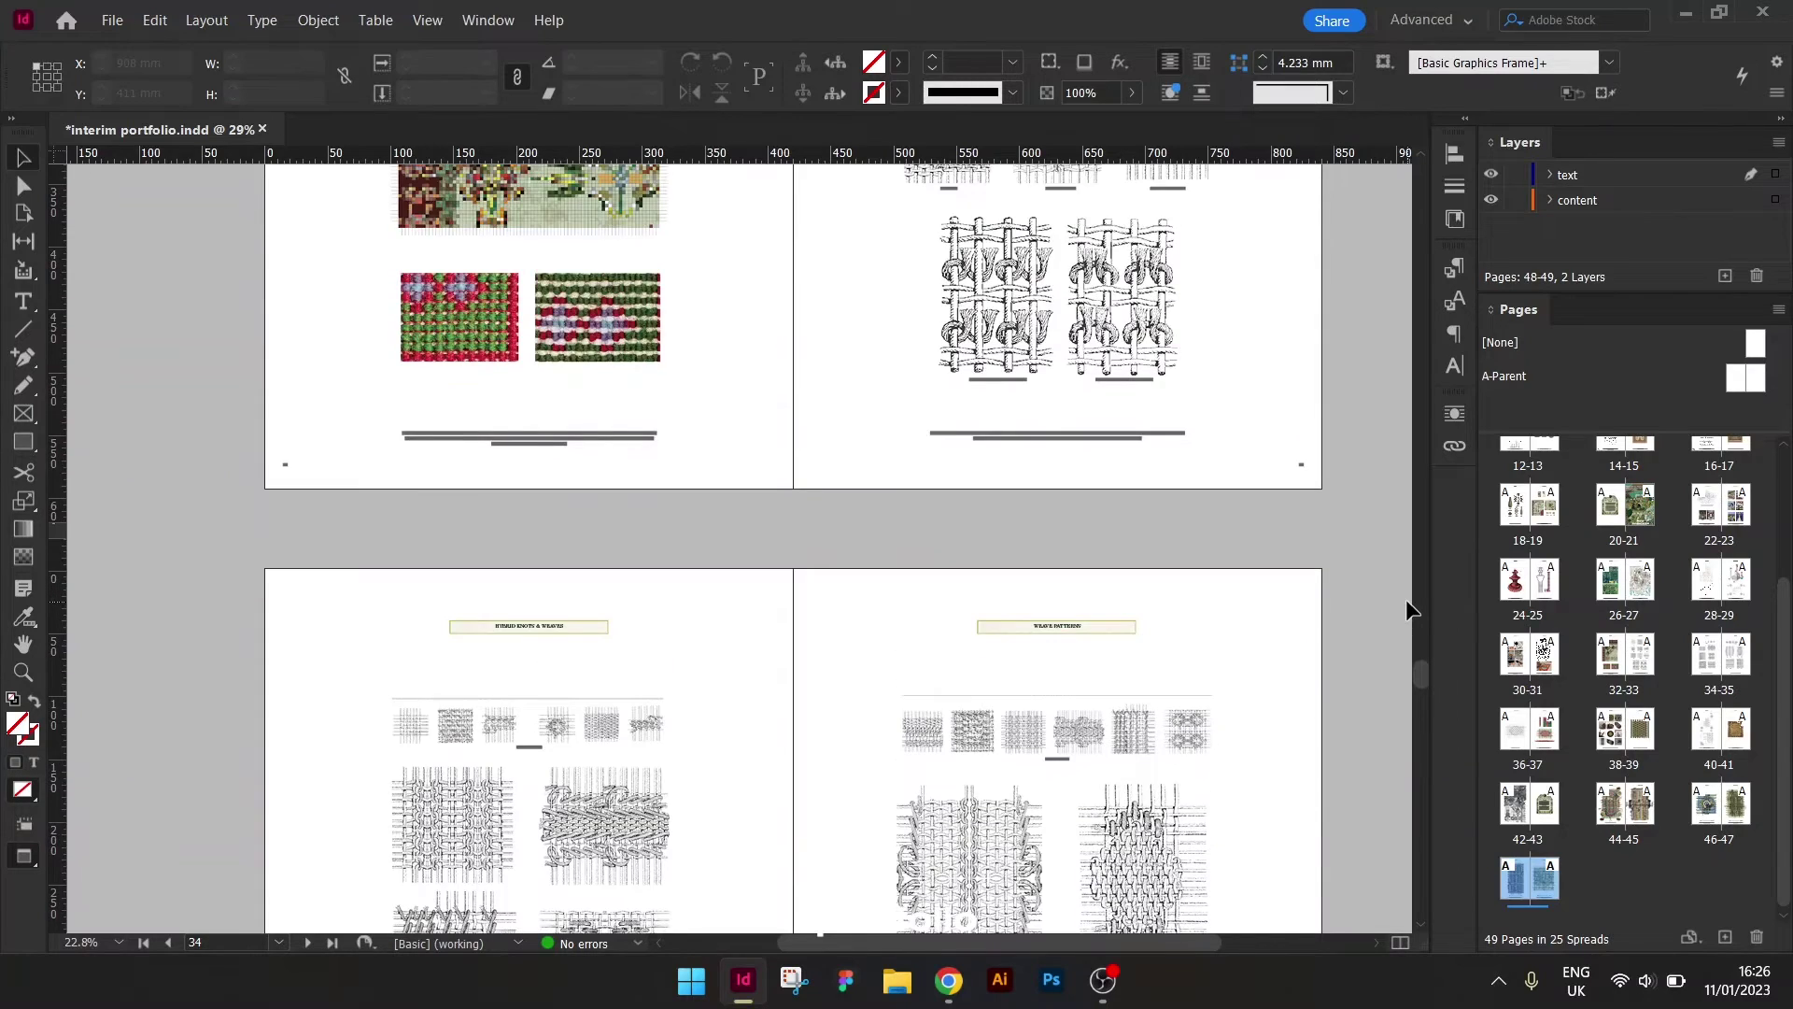
{"action": "scroll", "coordinate": [1412, 612], "scroll_direction": "up", "scroll_amount": 3}
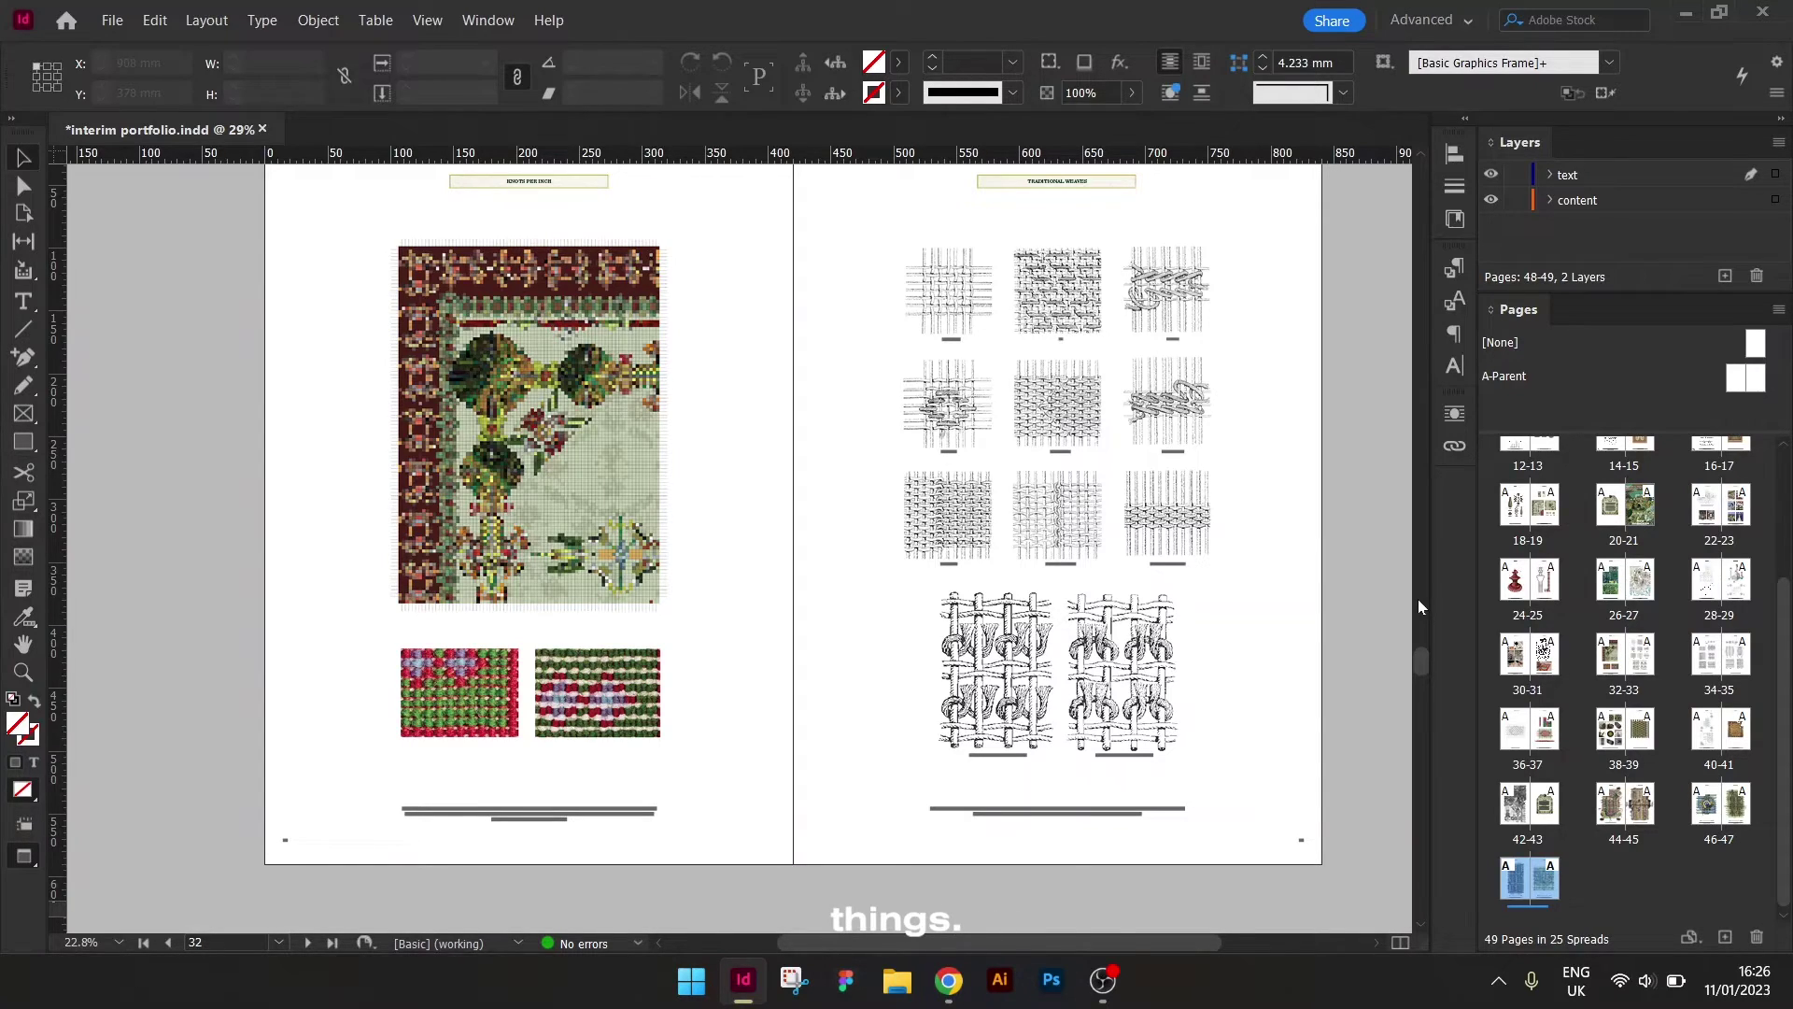
{"action": "left_click", "coordinate": [1418, 597]}
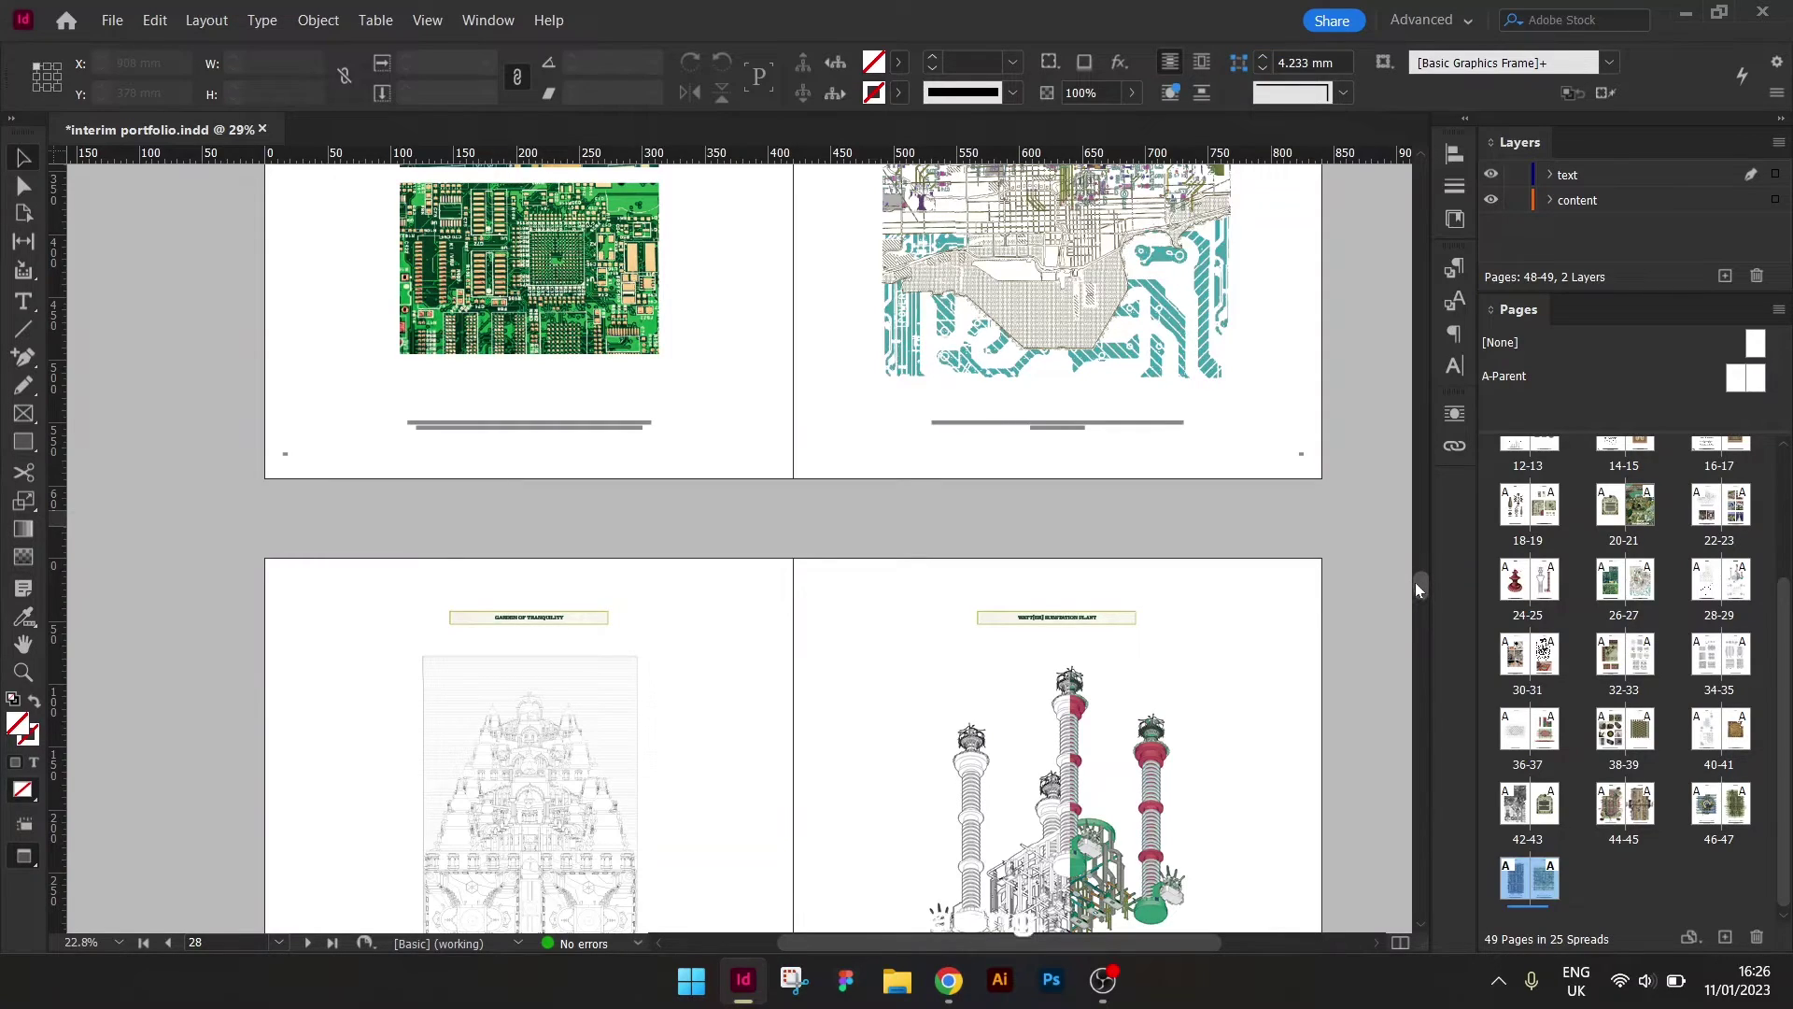
Move back up to spread 16-17 with the ornamental tower render and red-and-green carpet design.
{"action": "left_click_drag", "start_coordinate": [1420, 583], "coordinate": [1432, 387]}
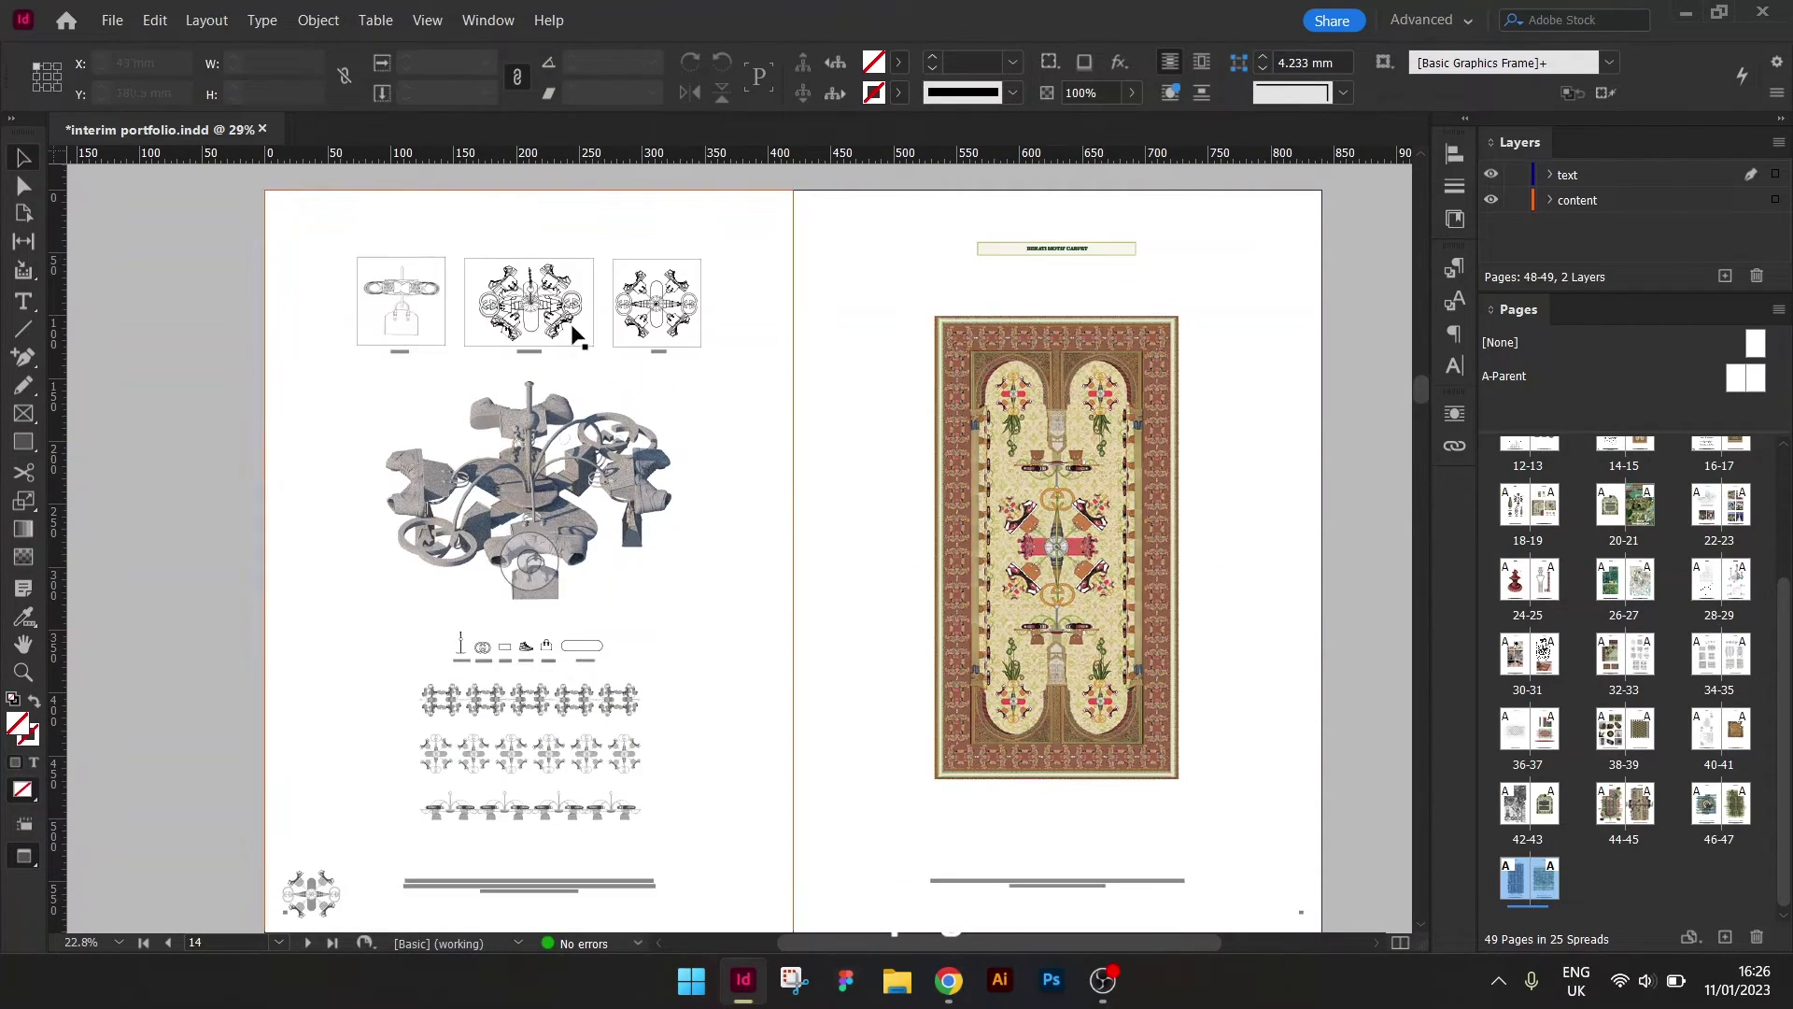
{"action": "scroll", "coordinate": [928, 492], "scroll_direction": "down", "scroll_amount": 5}
{"action": "scroll", "coordinate": [847, 700], "scroll_direction": "down", "scroll_amount": 2}
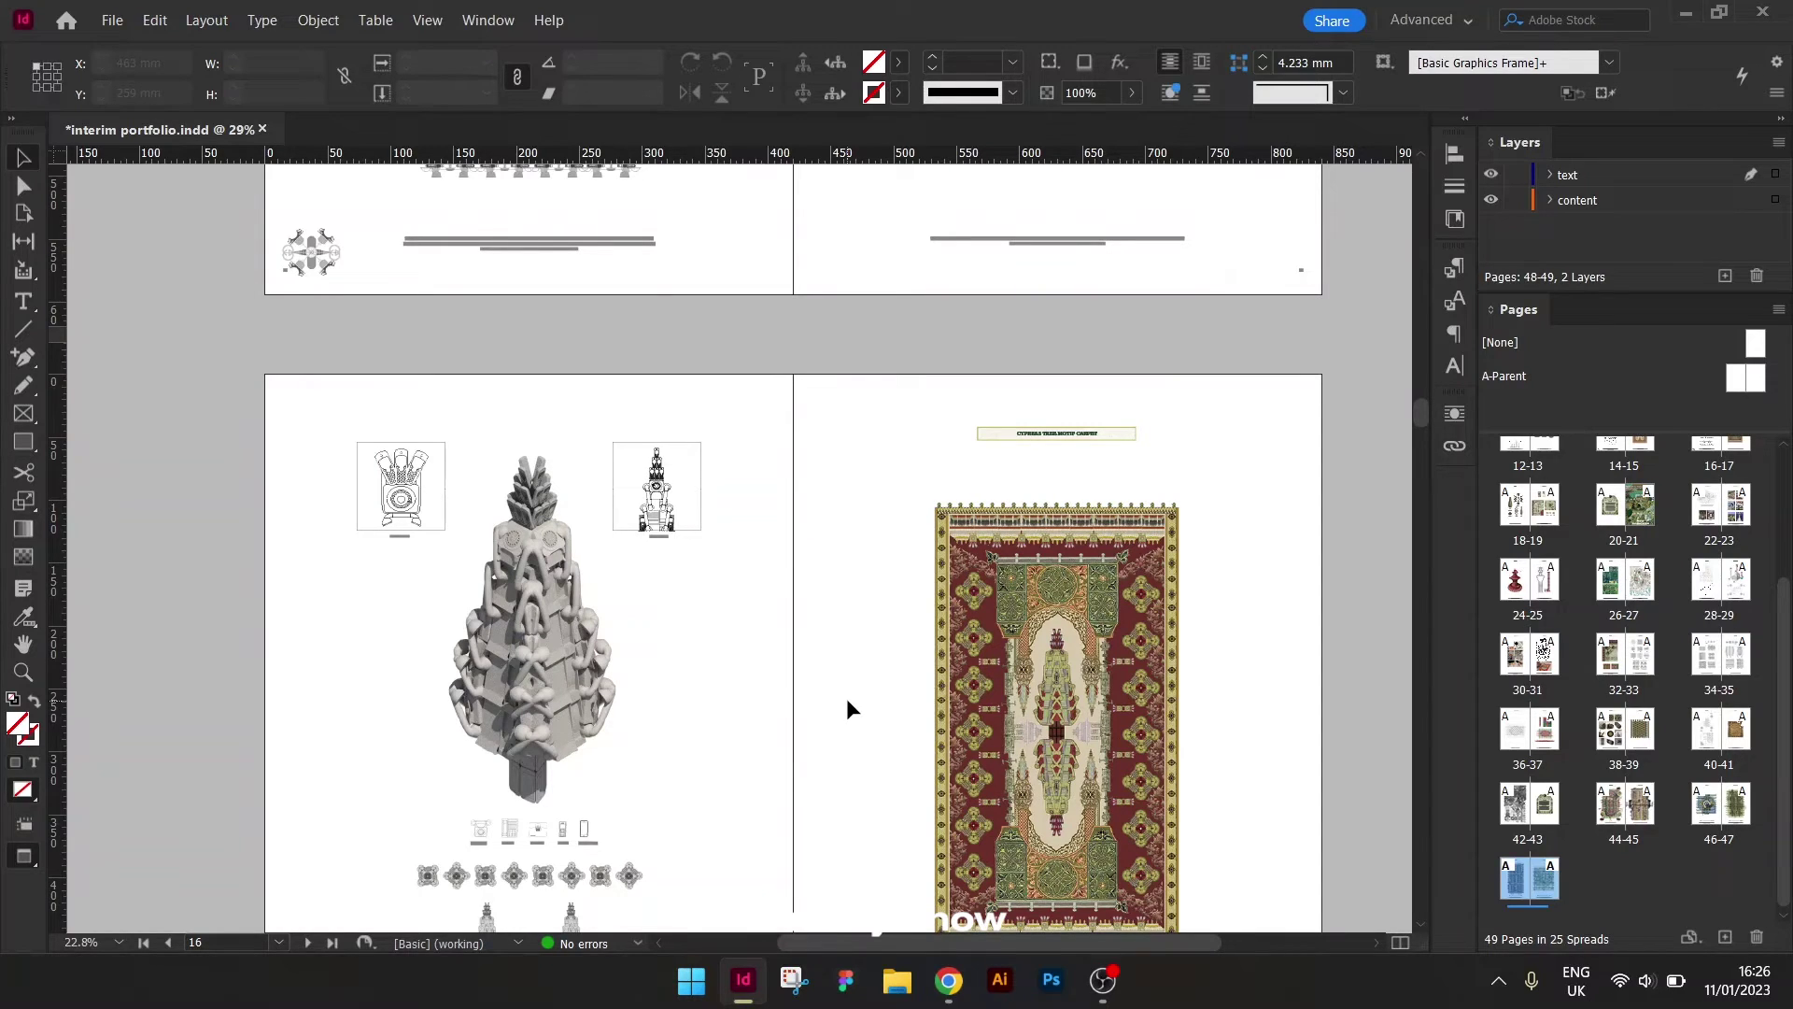
{"action": "scroll", "coordinate": [847, 706], "scroll_direction": "down", "scroll_amount": 1}
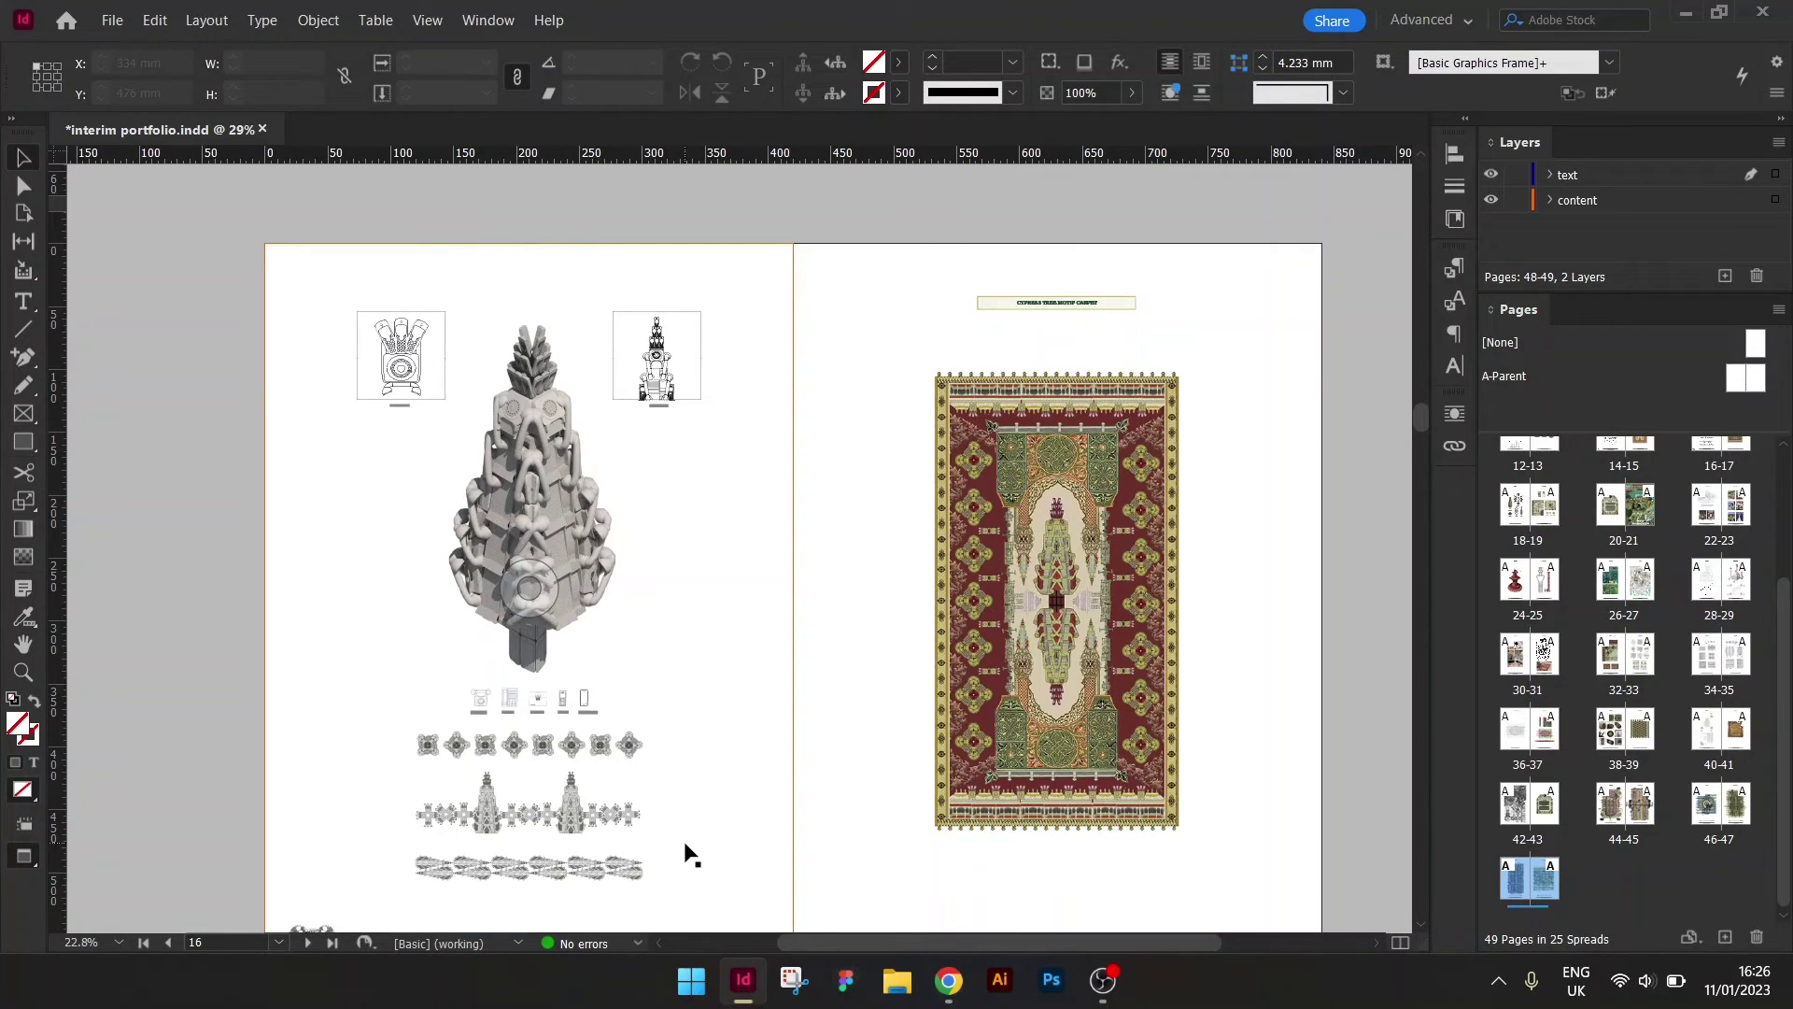
Drag to the top of the document to show cover page 1 titled 'New Pairideza'.
{"action": "scroll", "coordinate": [1027, 709], "scroll_direction": "up", "scroll_amount": 5}
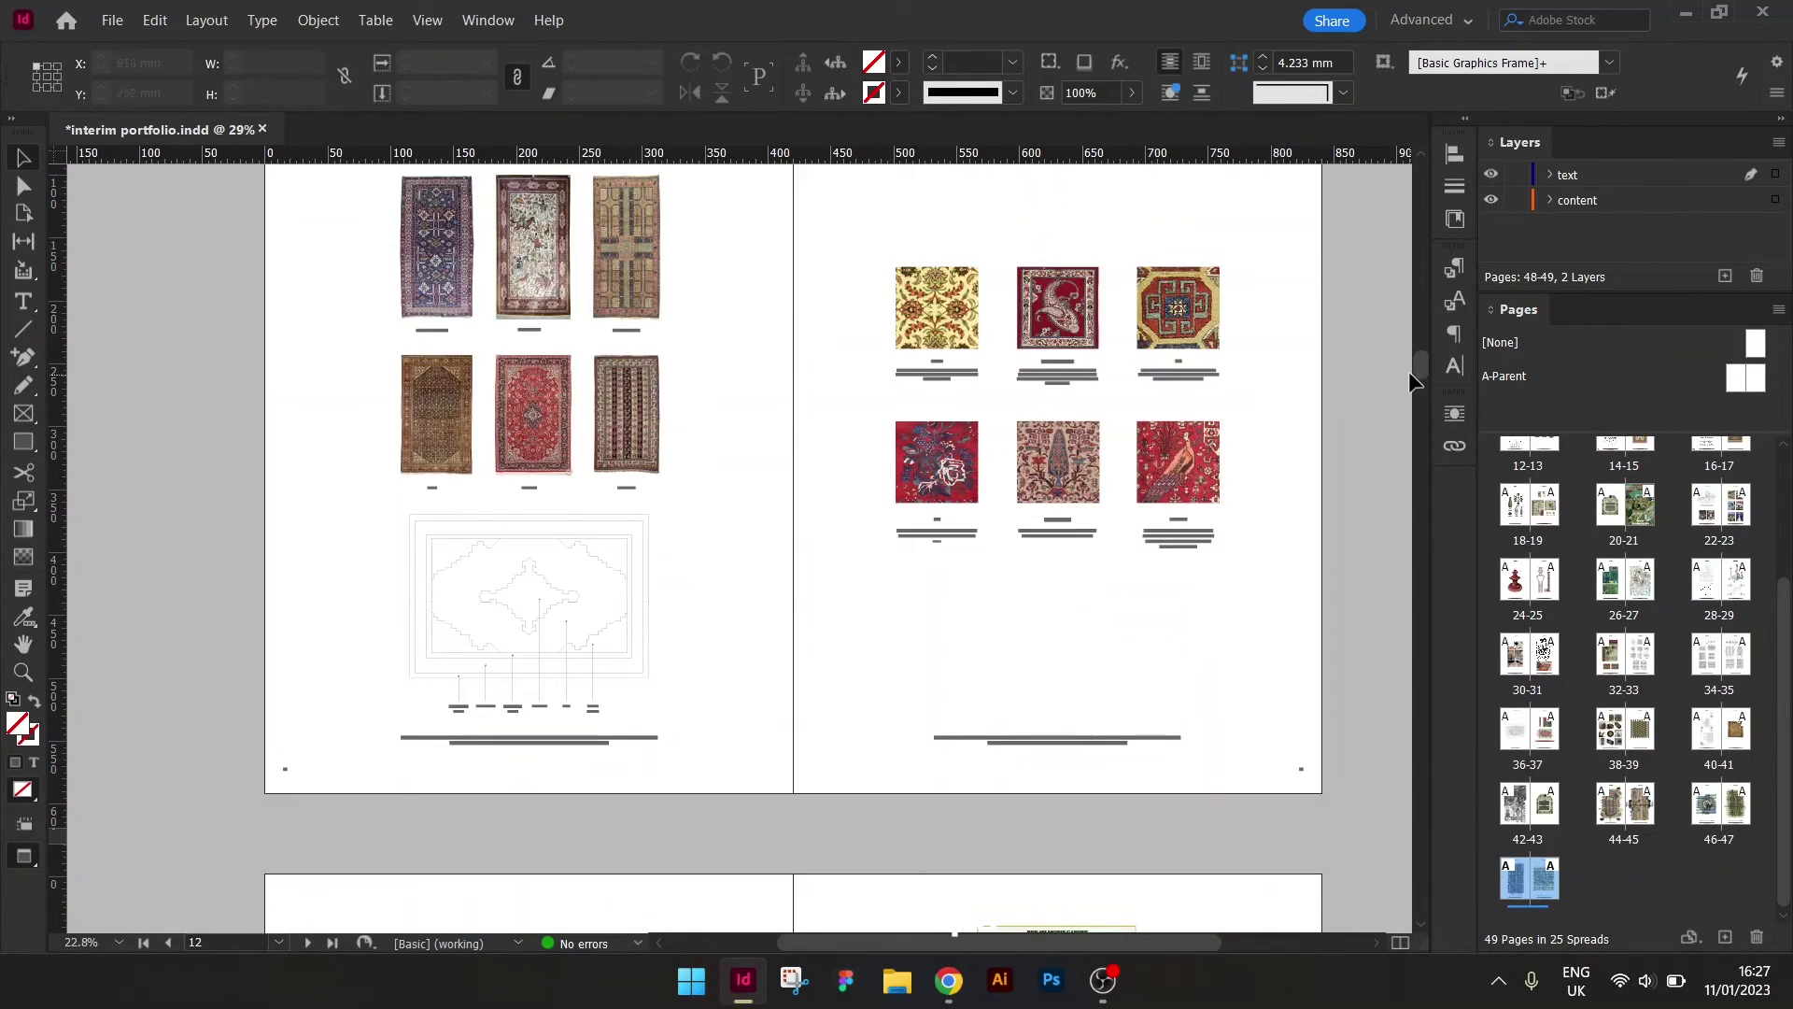
{"action": "left_click_drag", "start_coordinate": [1419, 364], "coordinate": [1423, 177]}
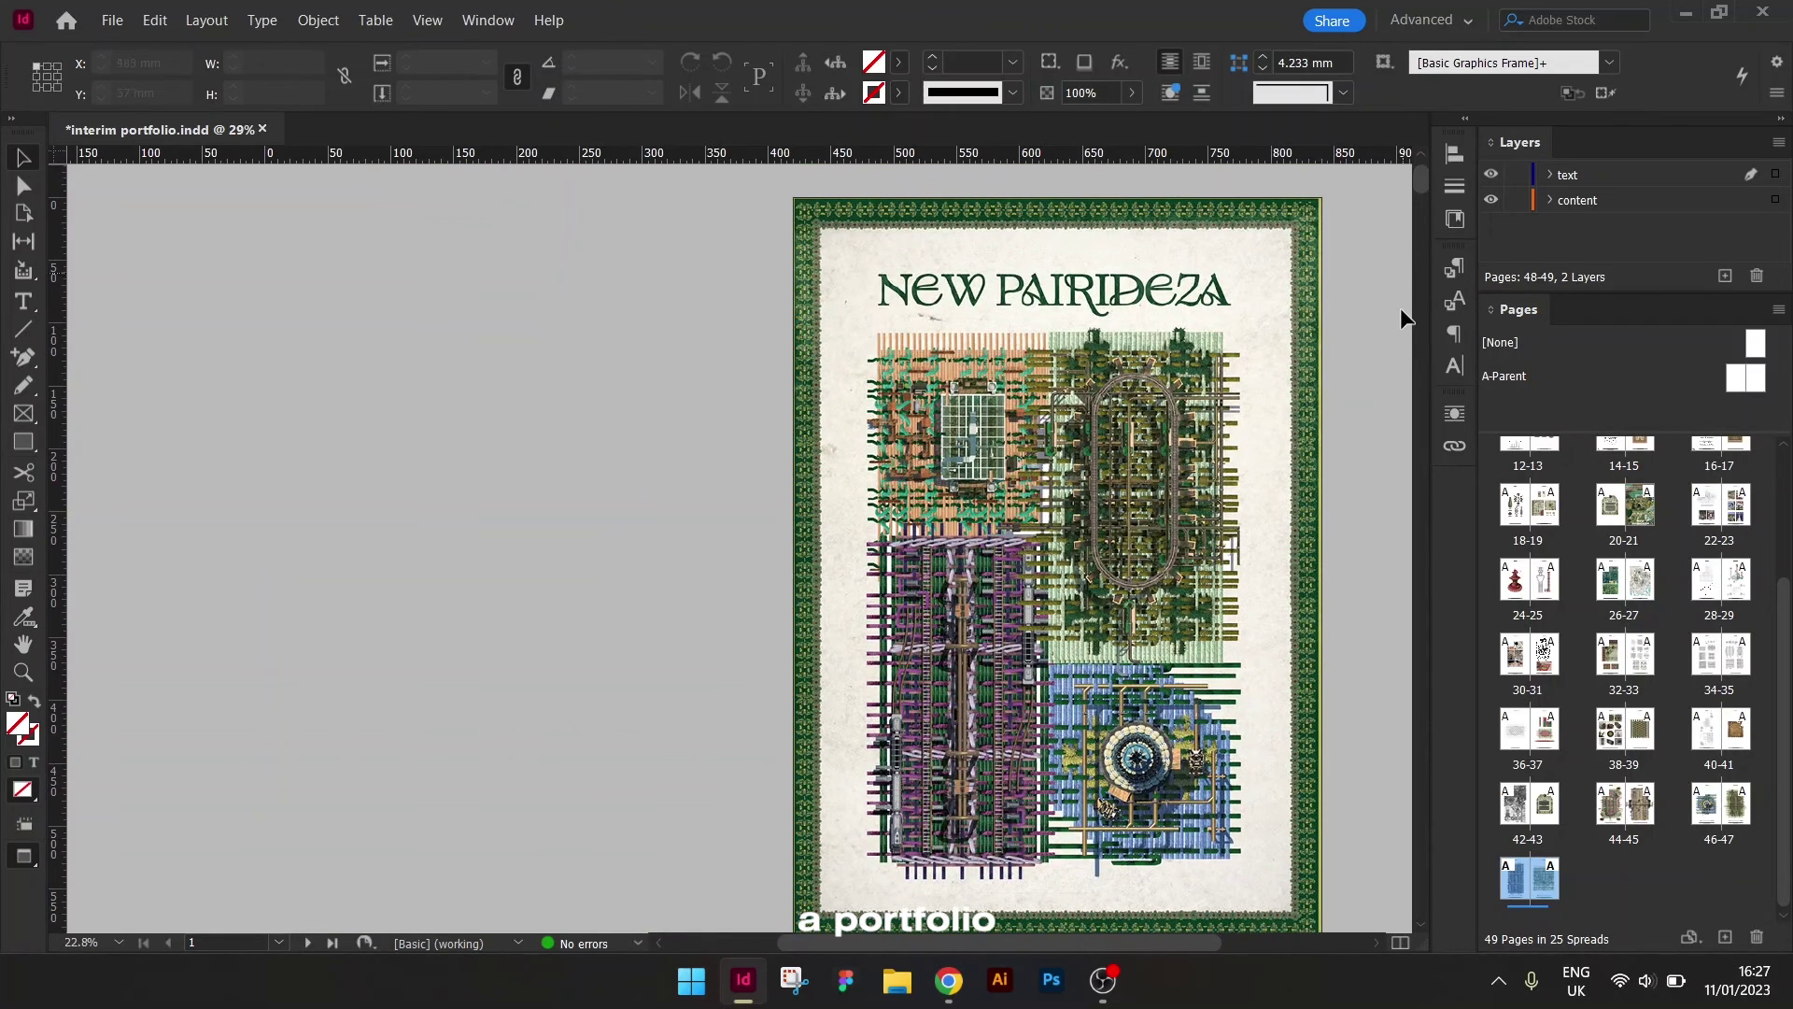
{"action": "scroll", "coordinate": [1394, 322], "scroll_direction": "down", "scroll_amount": 3}
{"action": "scroll", "coordinate": [1391, 321], "scroll_direction": "up", "scroll_amount": 3}
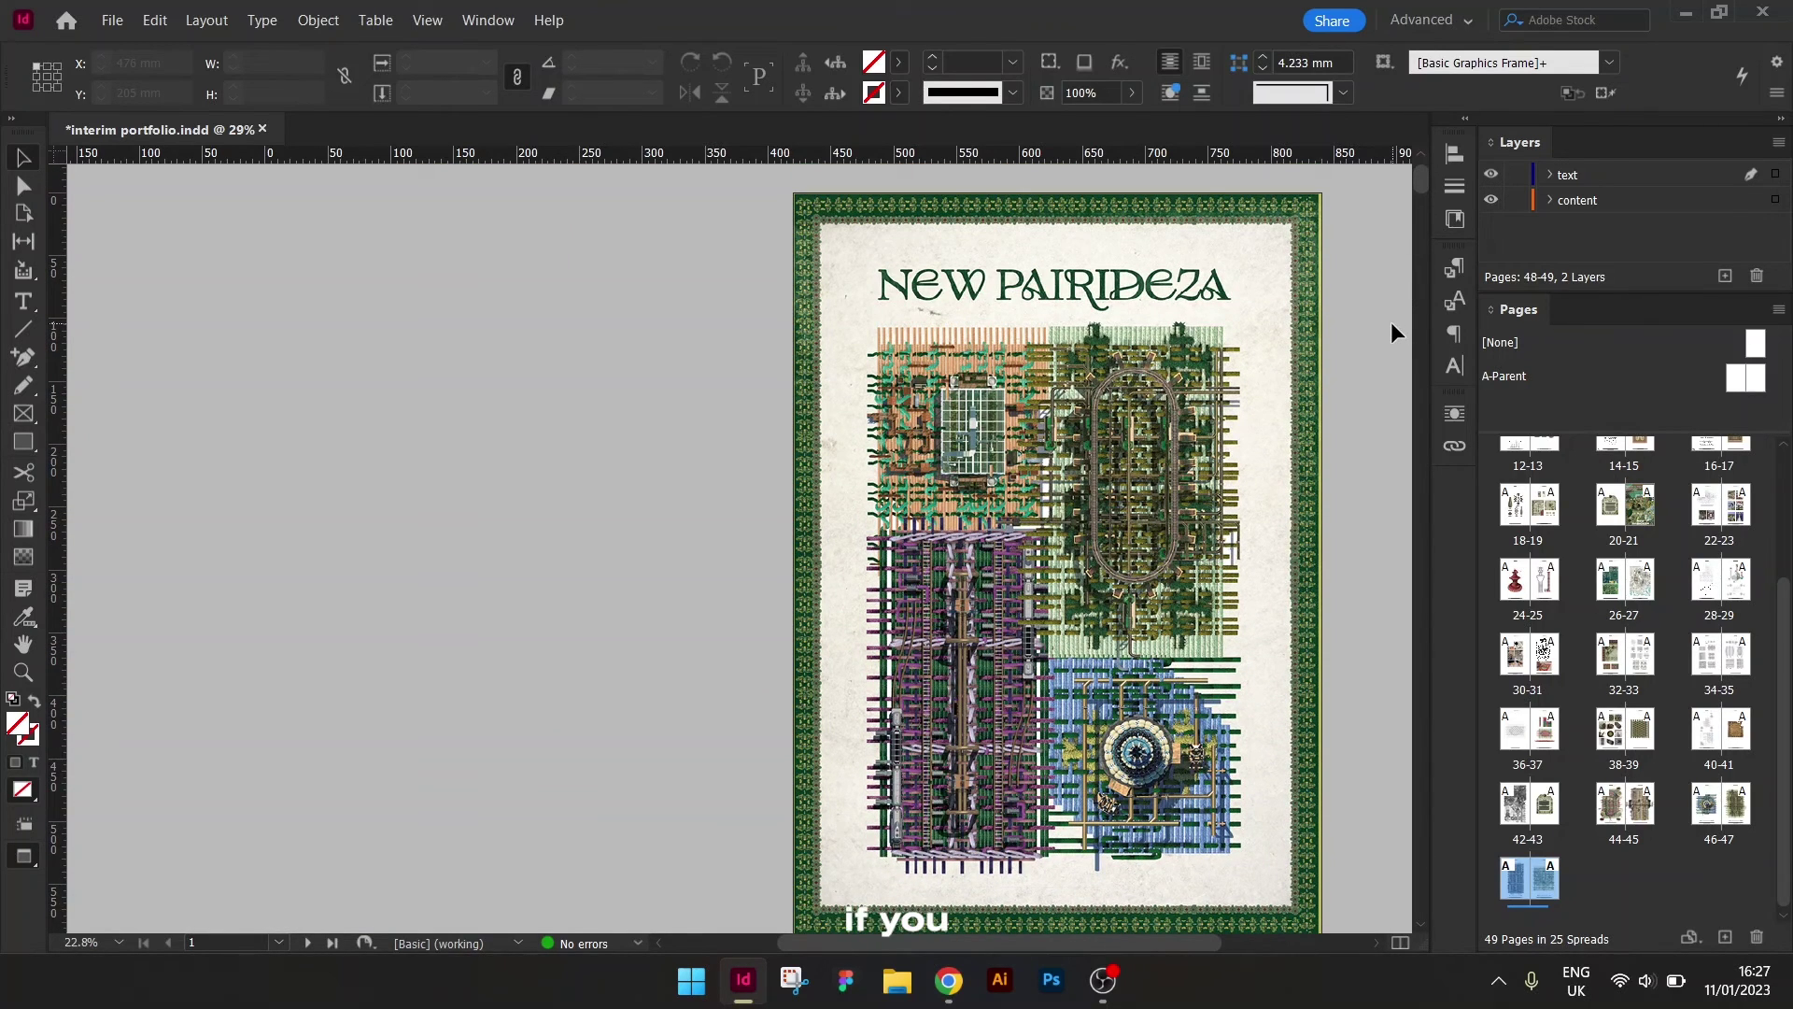